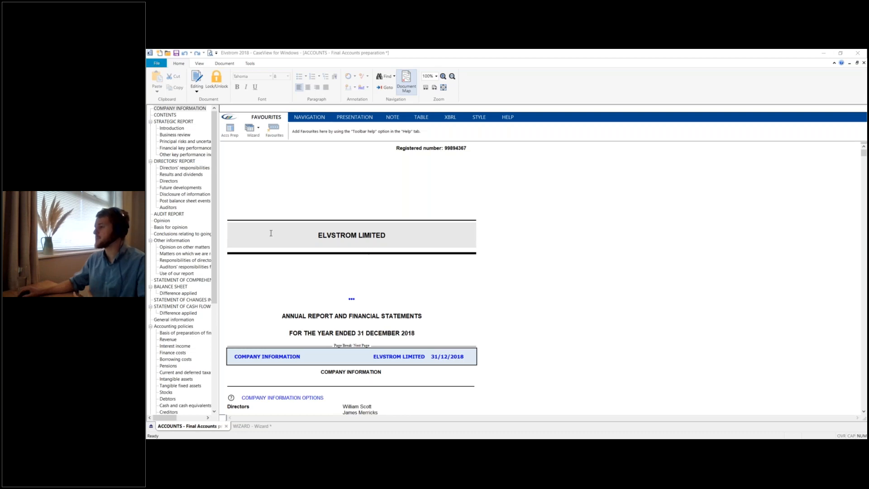
Examine the Directors' report in the accounts, from the responsibilities statement down to the auditors and signature sections
click(190, 162)
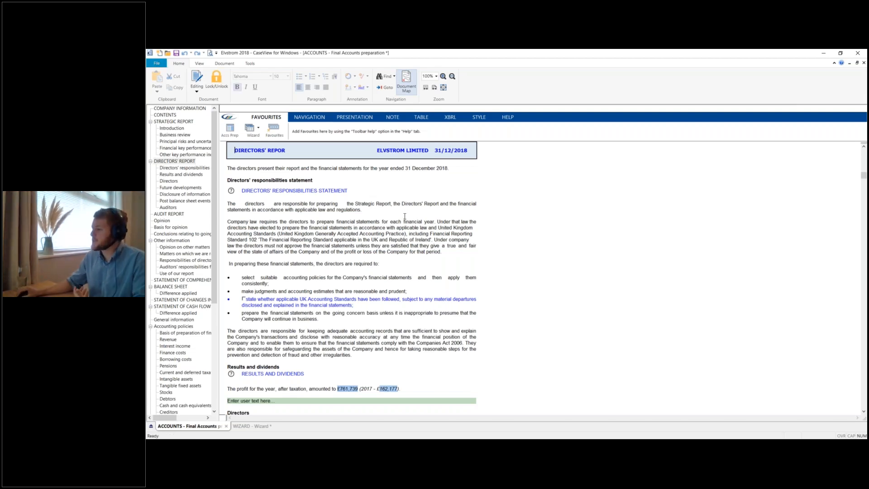
scroll(405, 216, down, 8)
scroll(438, 207, down, 4)
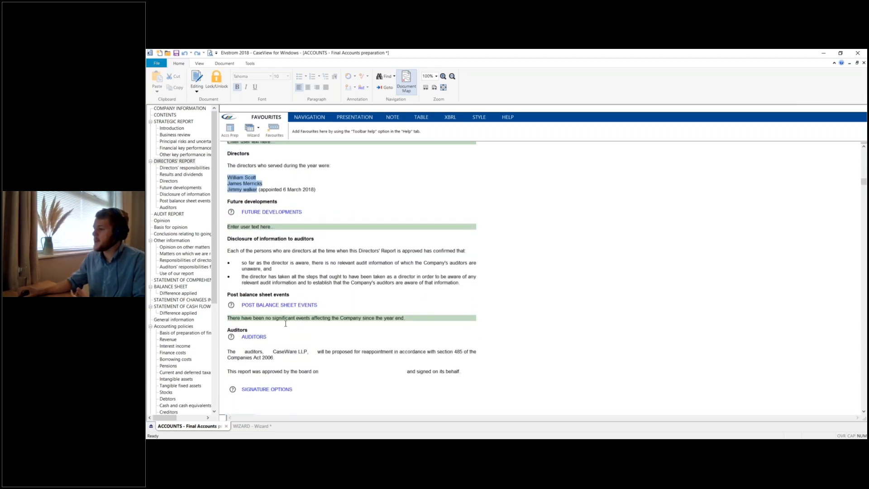
scroll(385, 333, up, 6)
scroll(397, 332, up, 7)
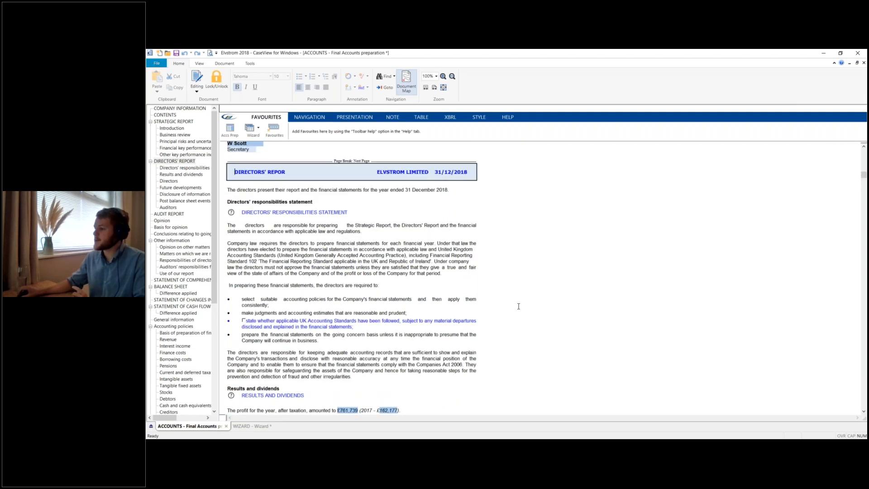
scroll(512, 290, down, 2)
scroll(503, 273, down, 3)
scroll(498, 262, up, 5)
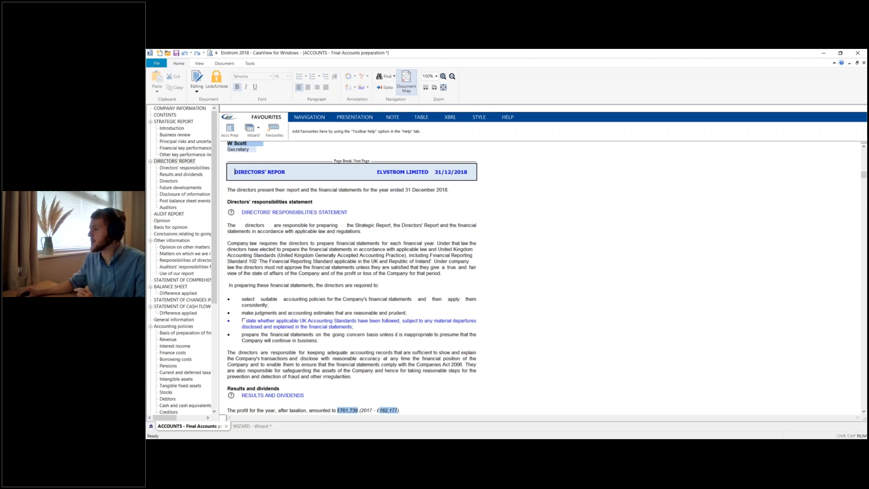
Set the disclosure override for Directors' responsibilities (shown on a separate page) to Yes and review the Directors' report's Responsibilities statement row
click(230, 129)
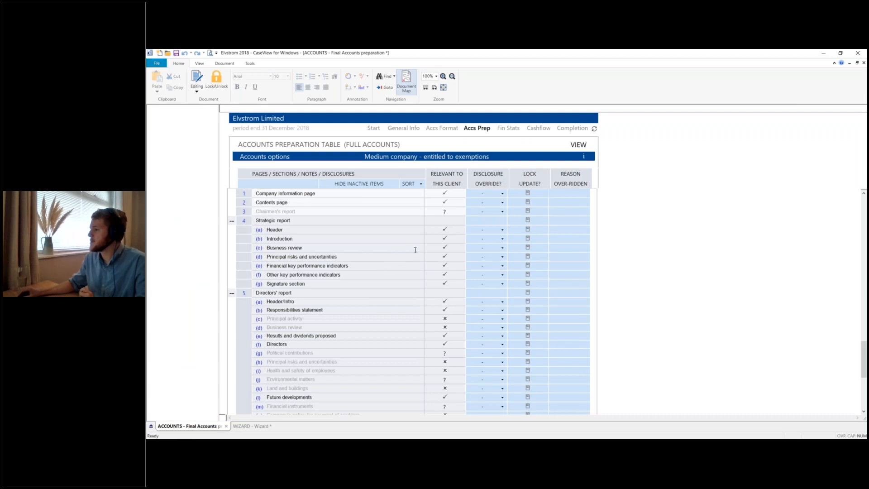
scroll(465, 251, down, 5)
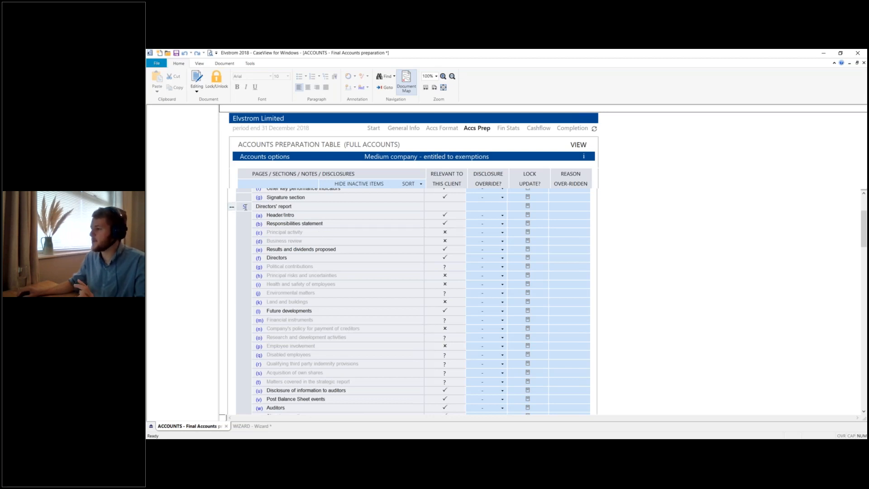
scroll(246, 207, down, 3)
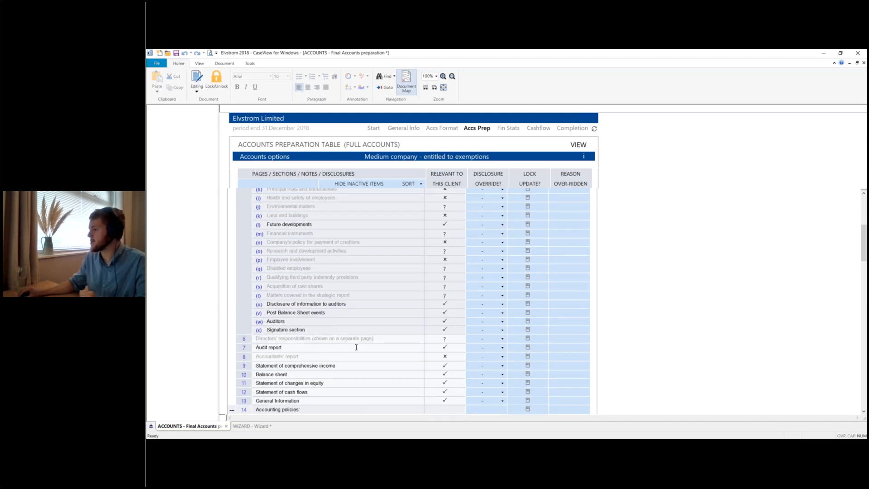
click(484, 339)
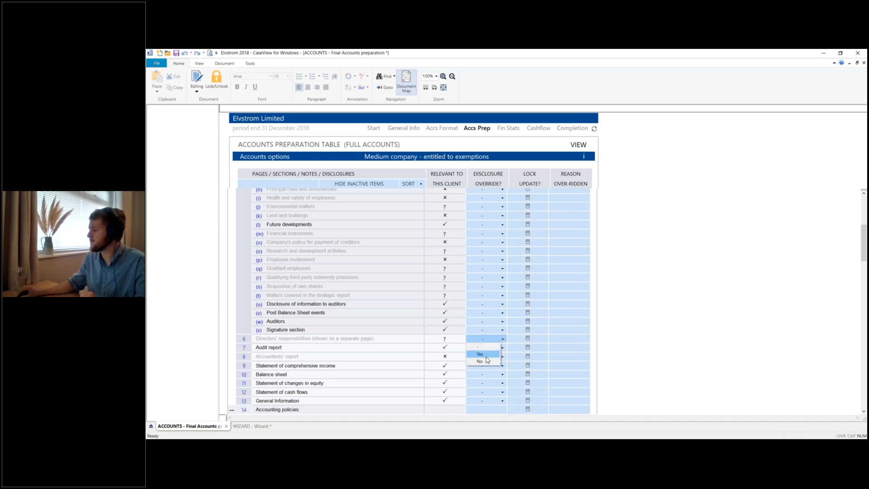
click(488, 360)
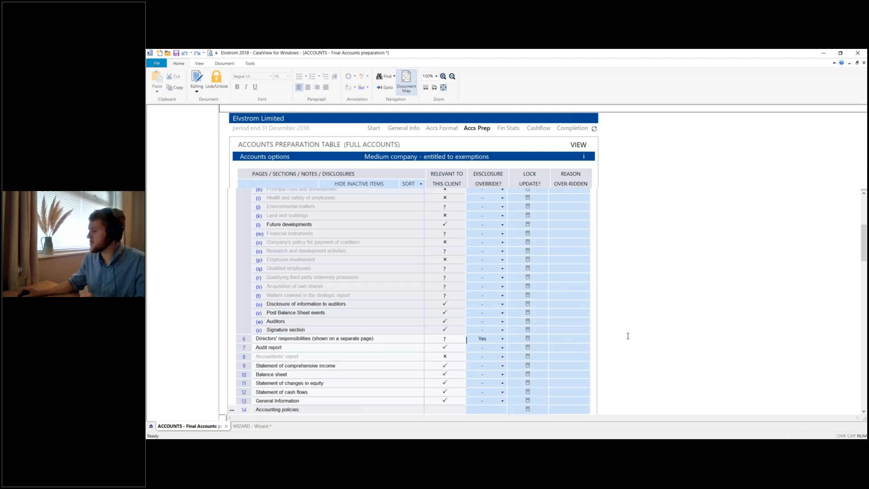
scroll(324, 214, up, 3)
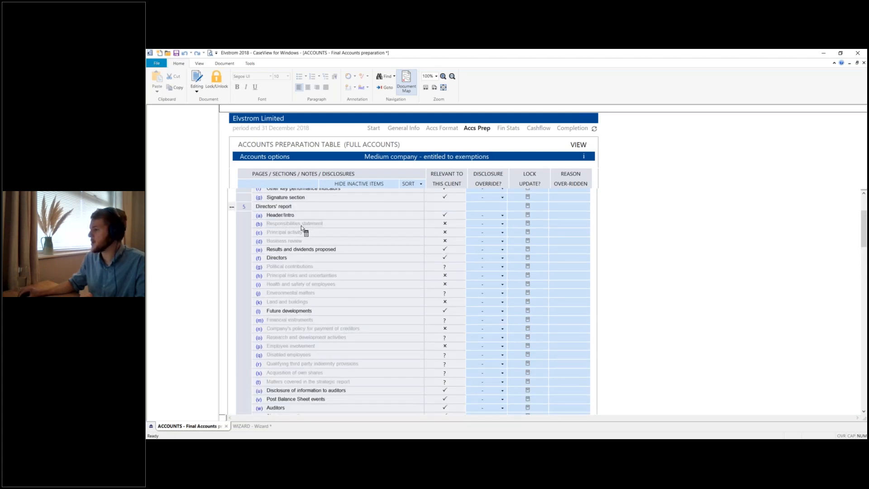
click(448, 224)
scroll(273, 361, down, 3)
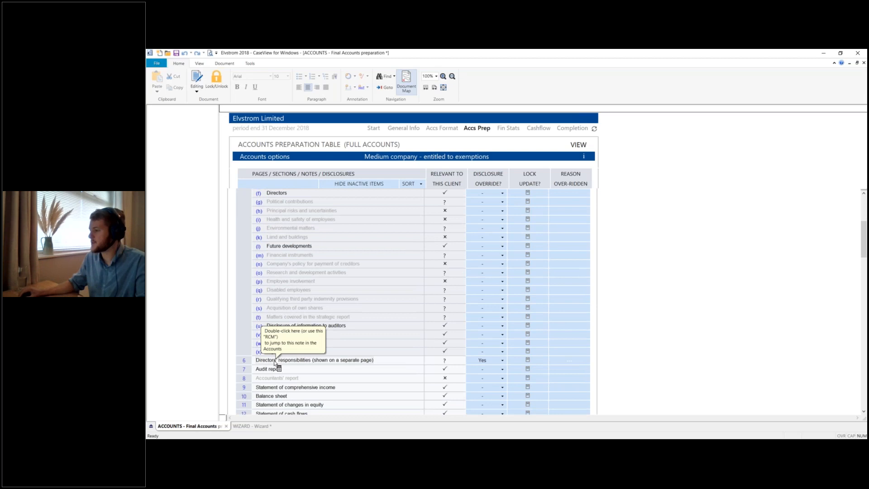
scroll(346, 269, up, 6)
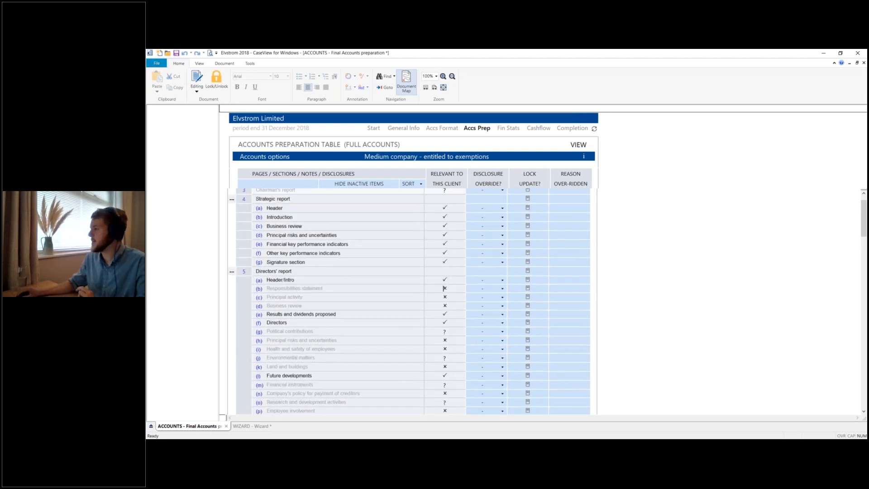
View the accounts and examine the Directors' report and the separate Directors' responsibilities statement page
click(579, 145)
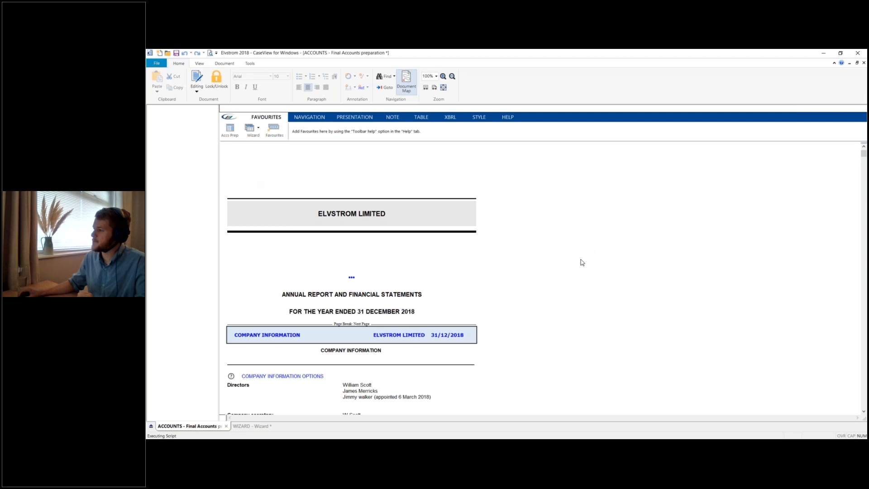
click(175, 161)
scroll(381, 219, down, 10)
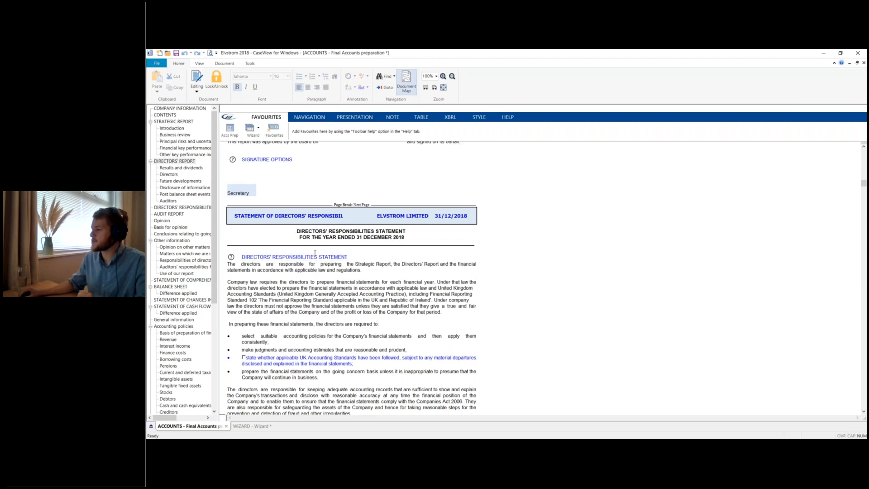
scroll(432, 322, down, 1)
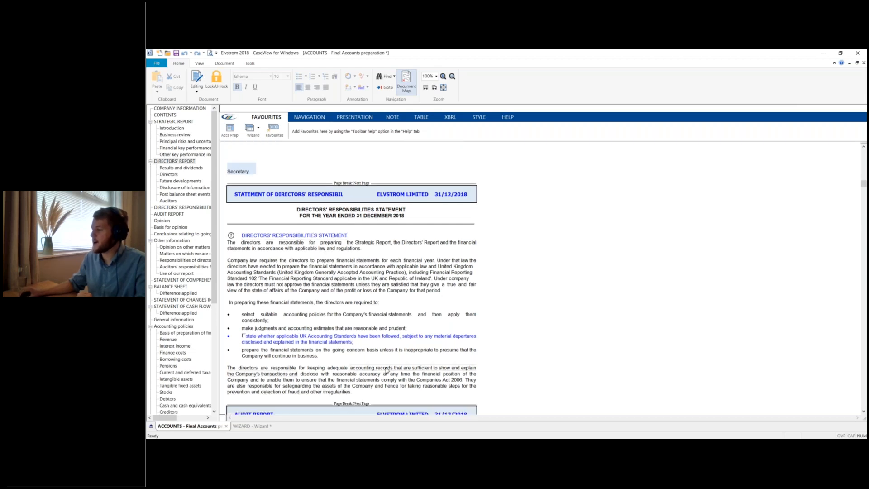
scroll(334, 295, up, 12)
scroll(324, 224, up, 3)
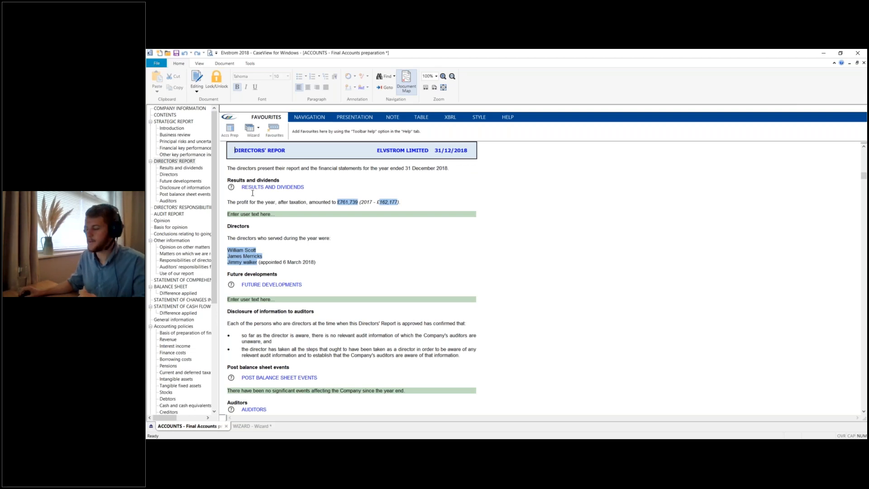
scroll(520, 243, down, 1)
scroll(523, 243, up, 1)
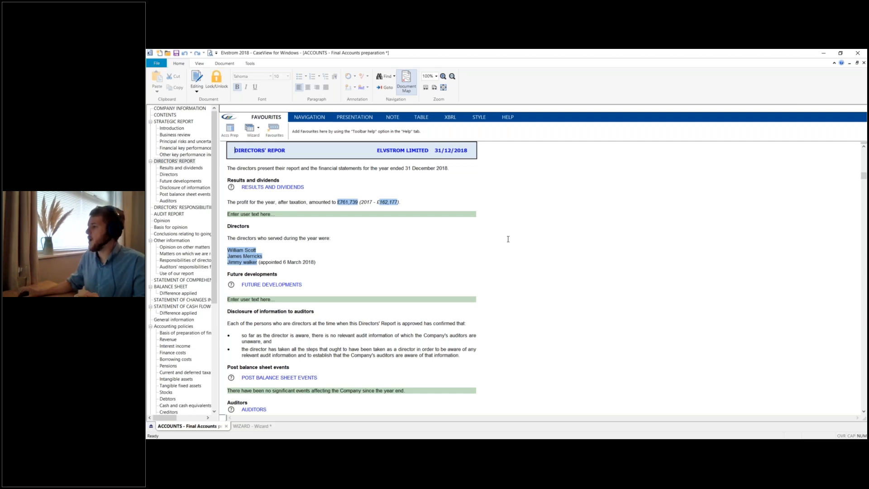
Open the accounts completion options from the accounts preparation table and choose printed dates
click(231, 128)
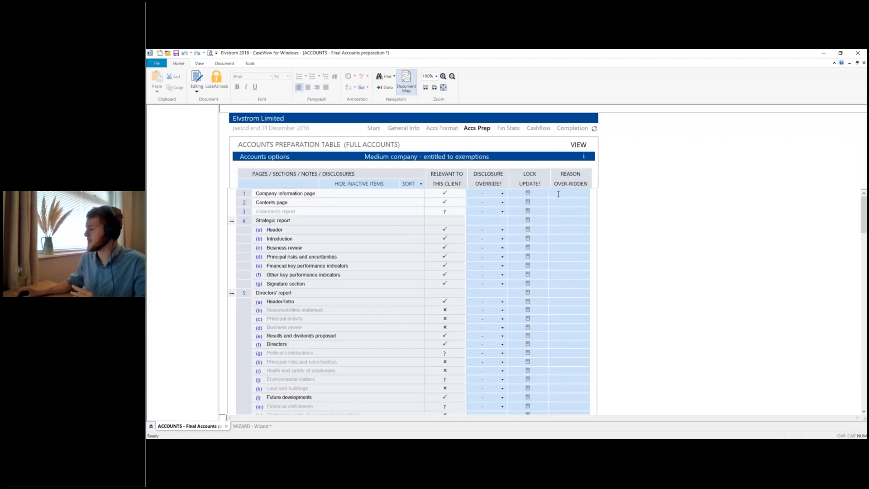
click(573, 128)
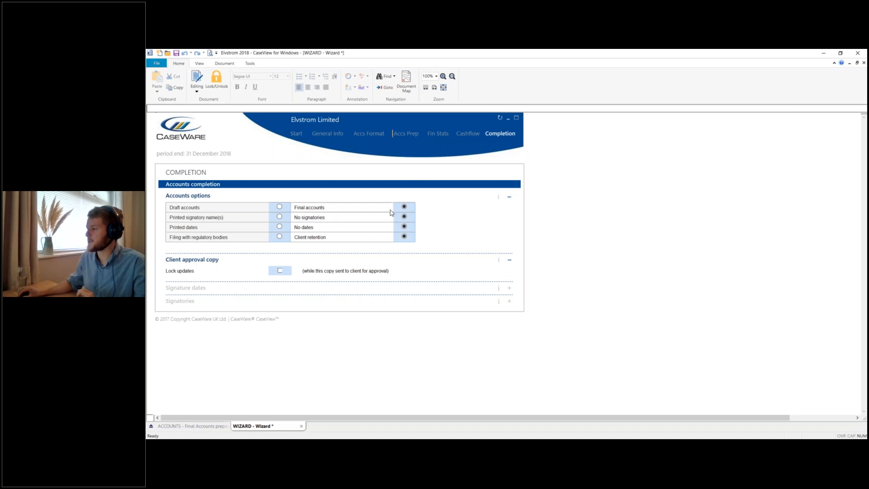
click(279, 227)
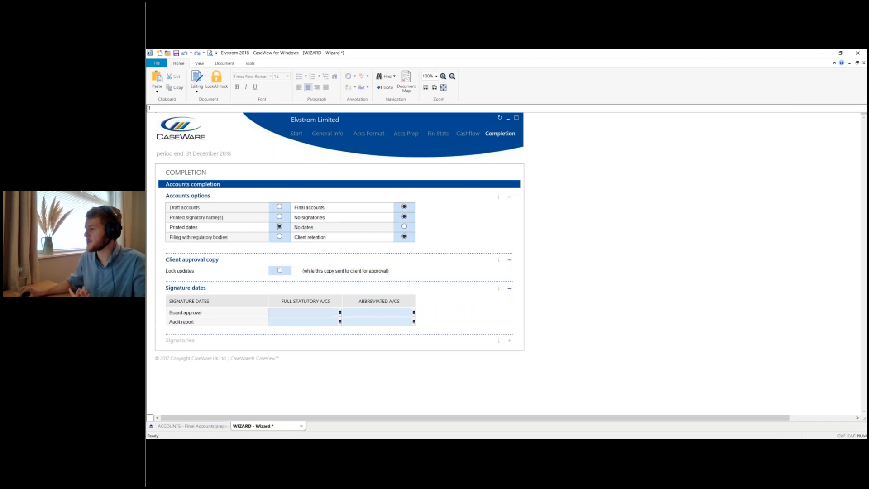
Enter 25/03/20 as the board approval date for the full statutory accounts
click(319, 313)
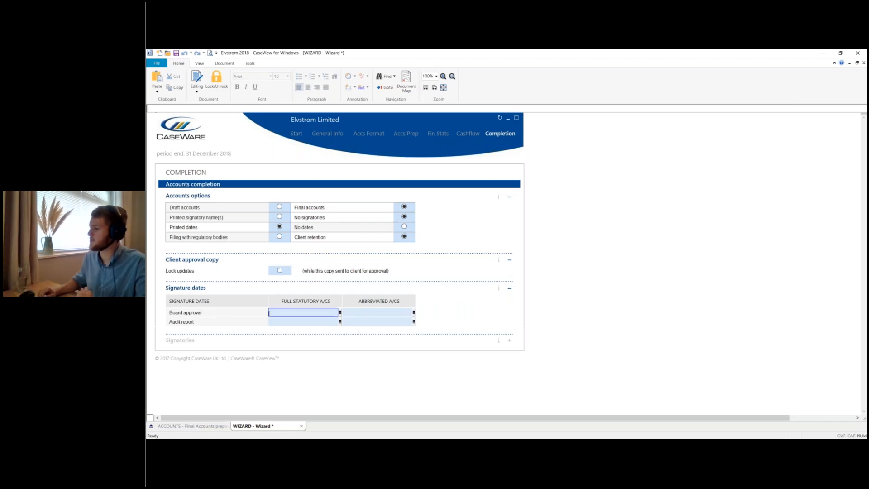
text(25/03/20)
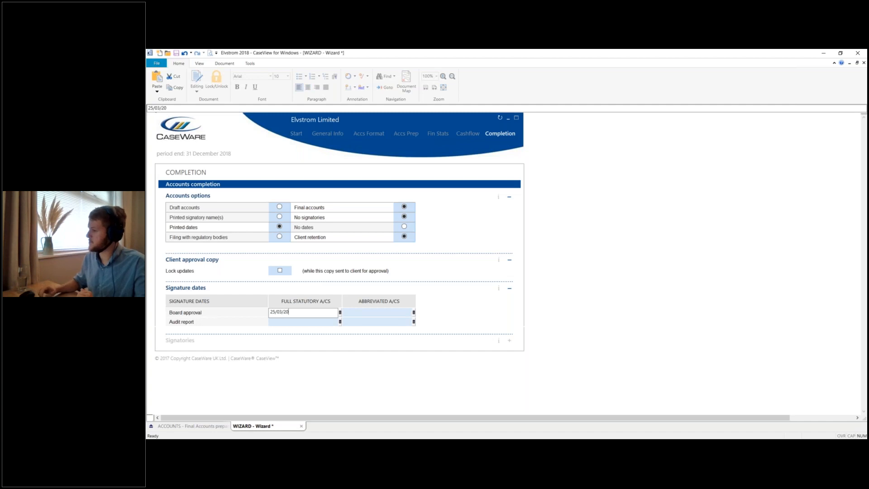
key(Return)
Switch the client approval copy's update lock on and off again, and clear the full statutory board approval date
click(280, 271)
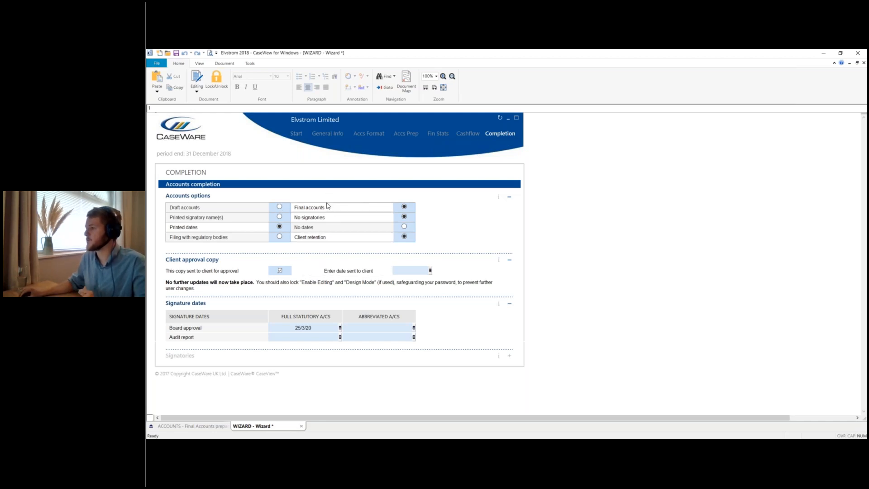
click(280, 271)
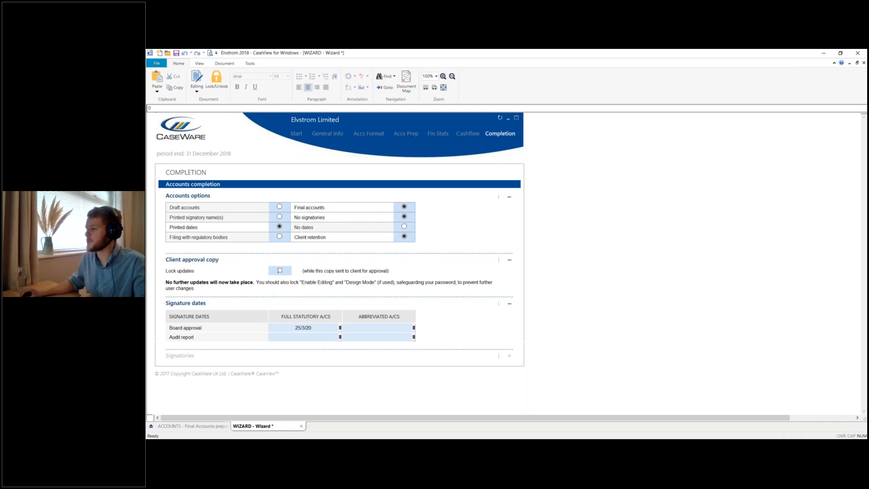
click(308, 328)
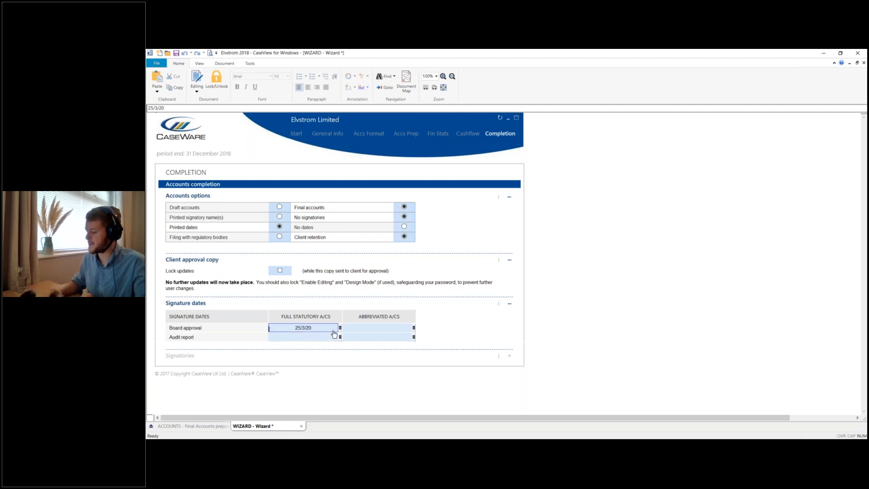
key(Delete)
key(Tab)
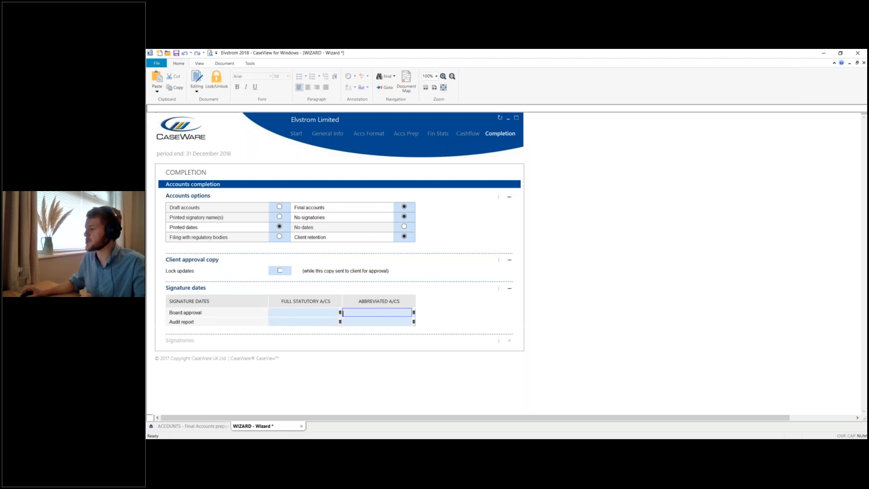
Return to the accounts through the preparation table and examine the Directors' report, including the board approval paragraph
click(406, 133)
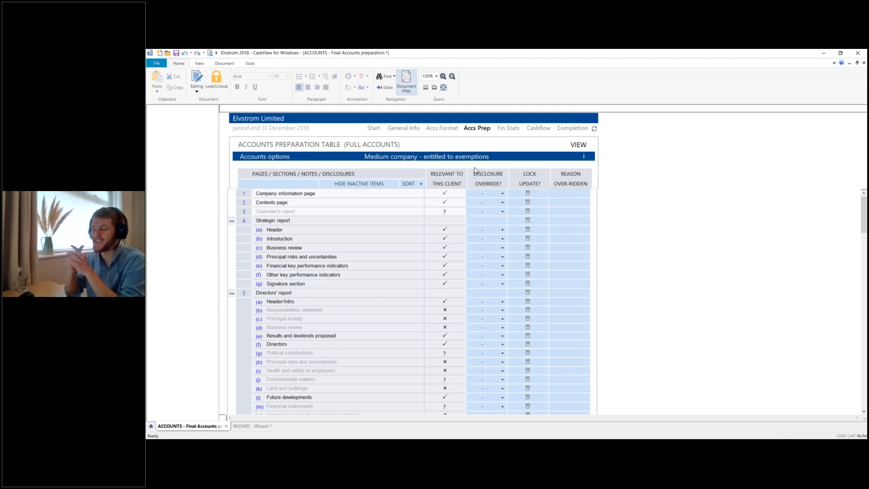
click(579, 145)
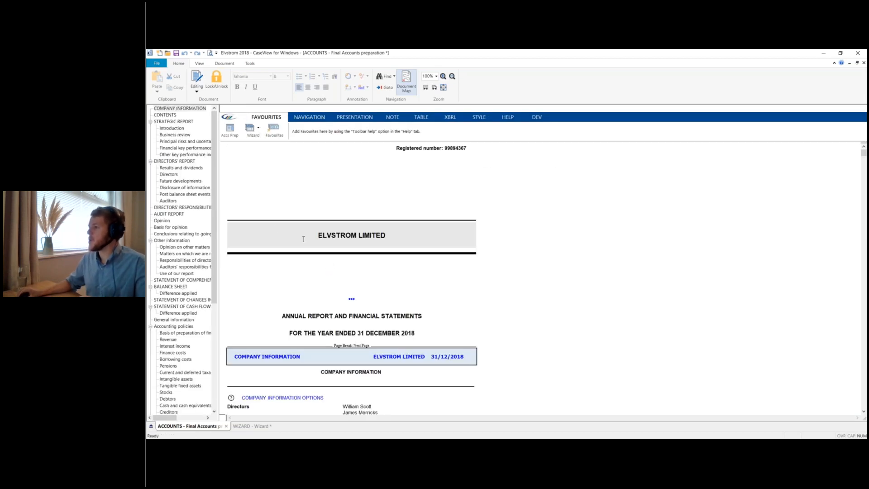
click(182, 162)
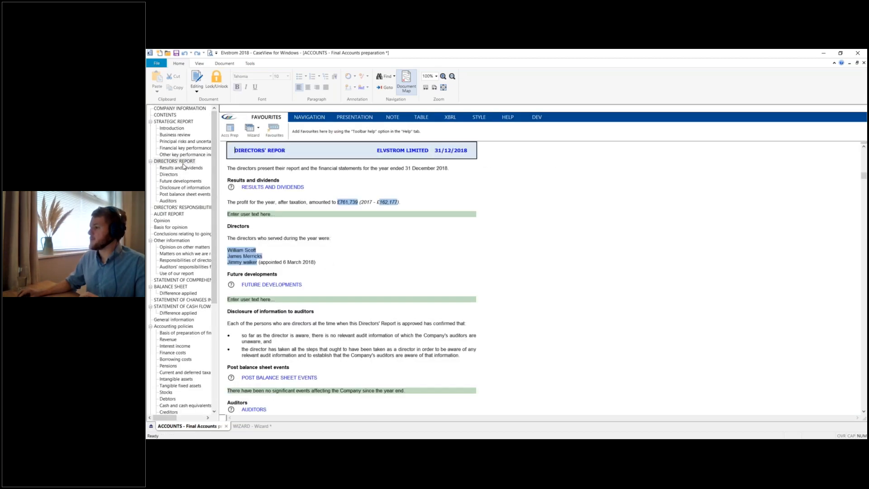
scroll(487, 242, down, 1)
scroll(503, 244, up, 1)
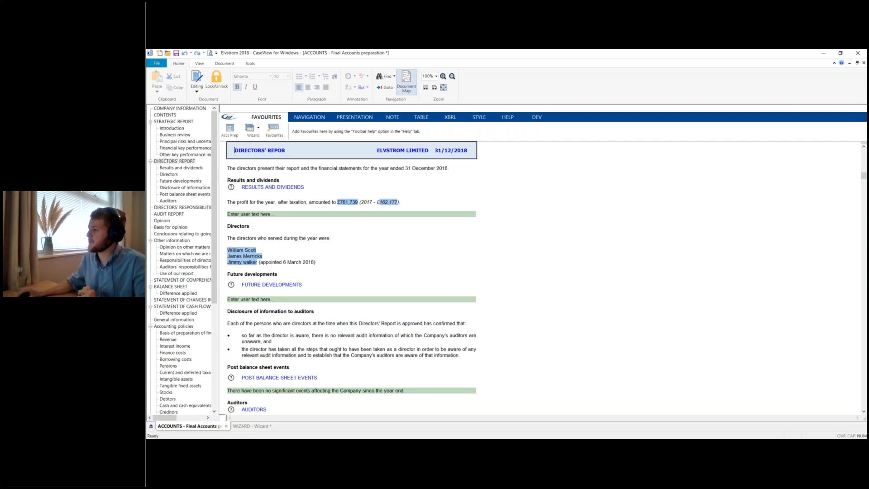
scroll(310, 328, down, 3)
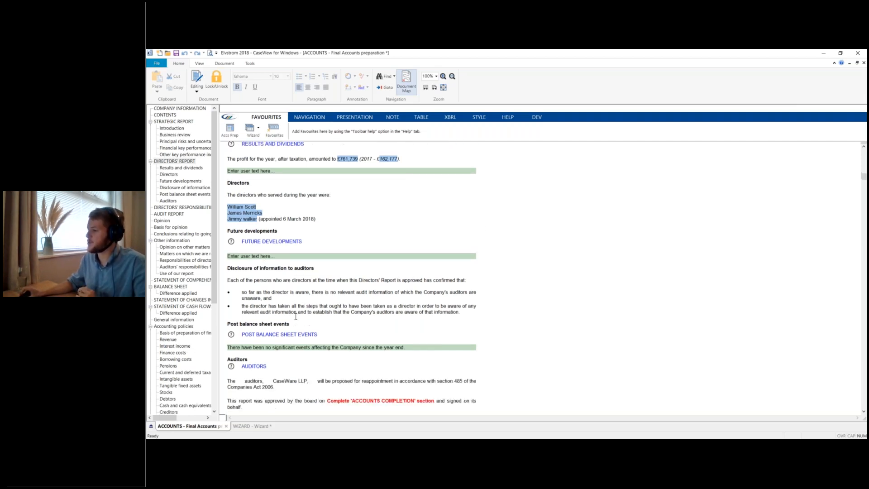
scroll(309, 327, up, 3)
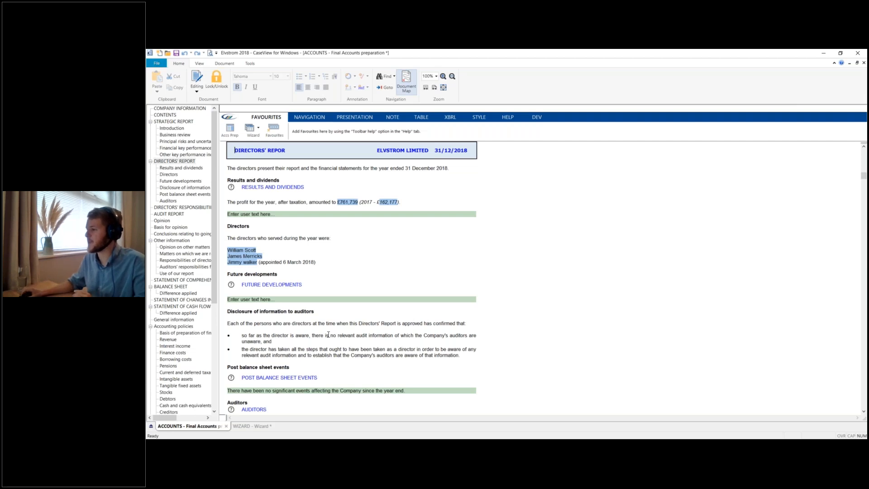
Override the Principal risks and uncertainties disclosure to Yes in the preparation table's Directors' report section, and return to that report in the accounts
click(230, 128)
scroll(346, 300, down, 4)
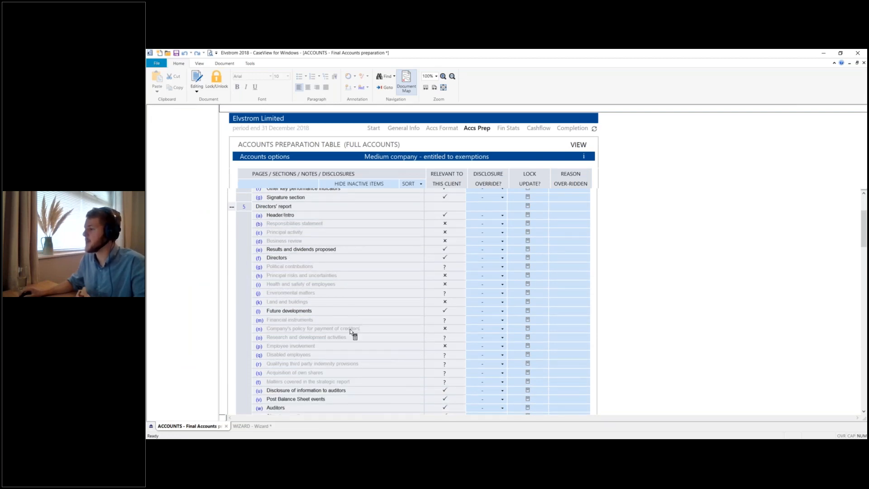
scroll(355, 332, down, 2)
scroll(346, 247, up, 2)
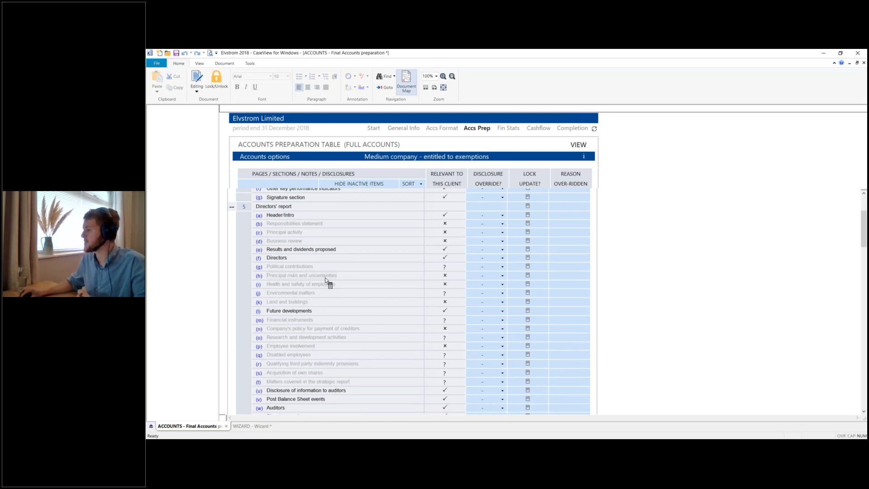
click(502, 276)
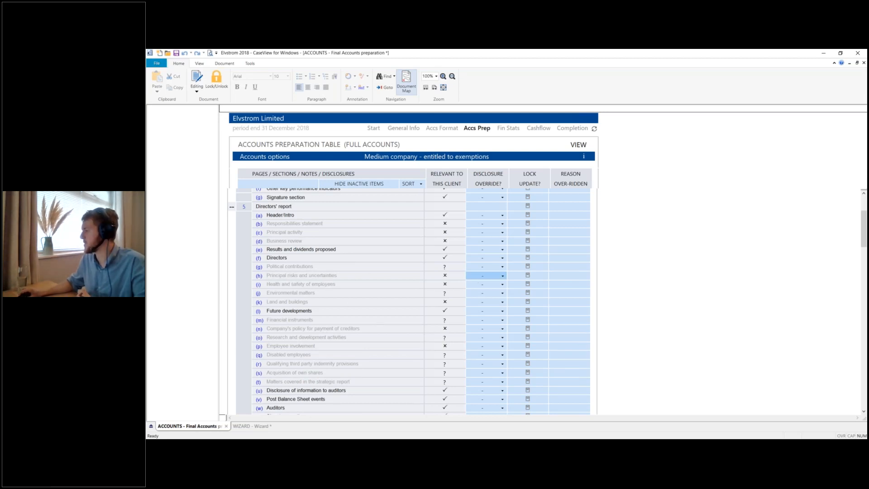
click(483, 291)
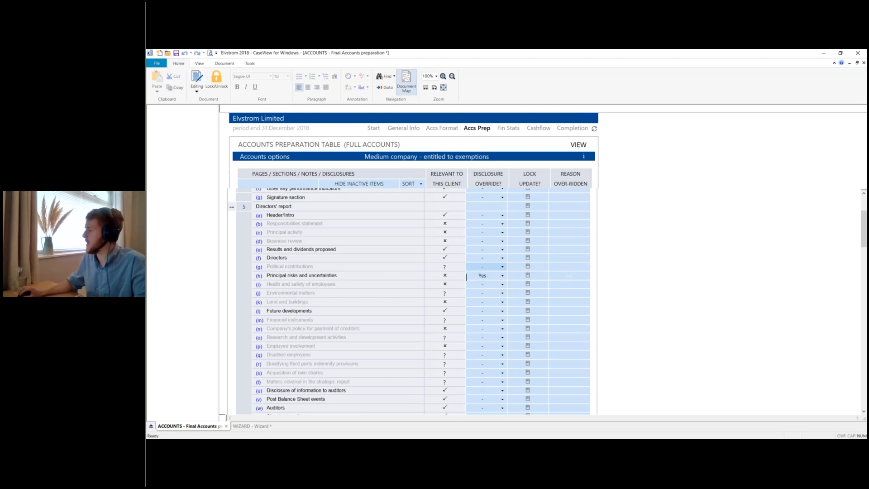
click(579, 145)
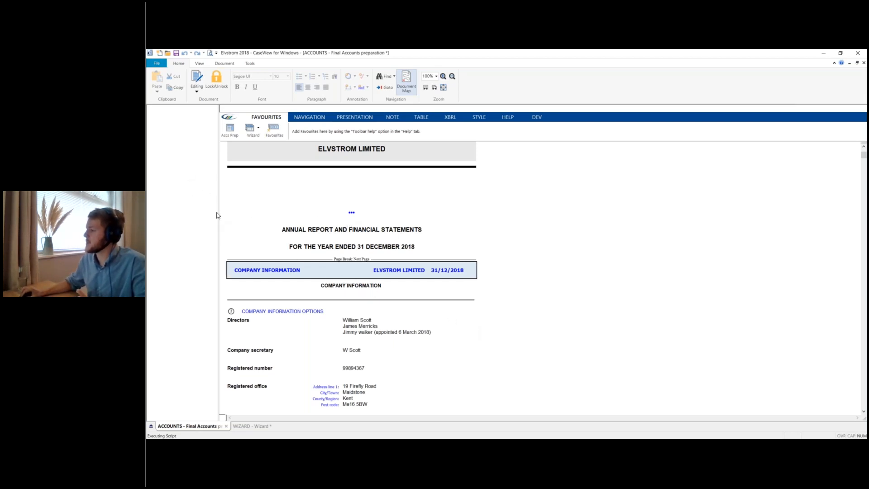
click(183, 162)
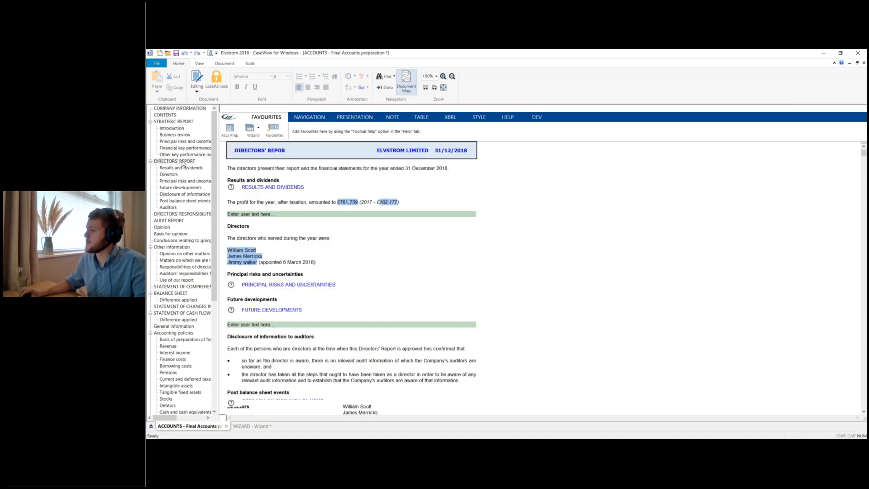
scroll(394, 278, down, 1)
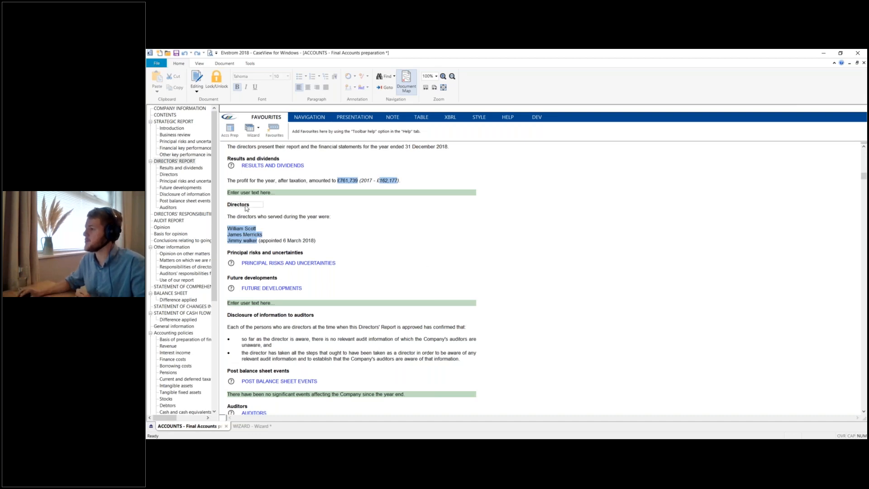
Insert an extra report section directly after Principal risks and uncertainties in the Directors' report
click(260, 254)
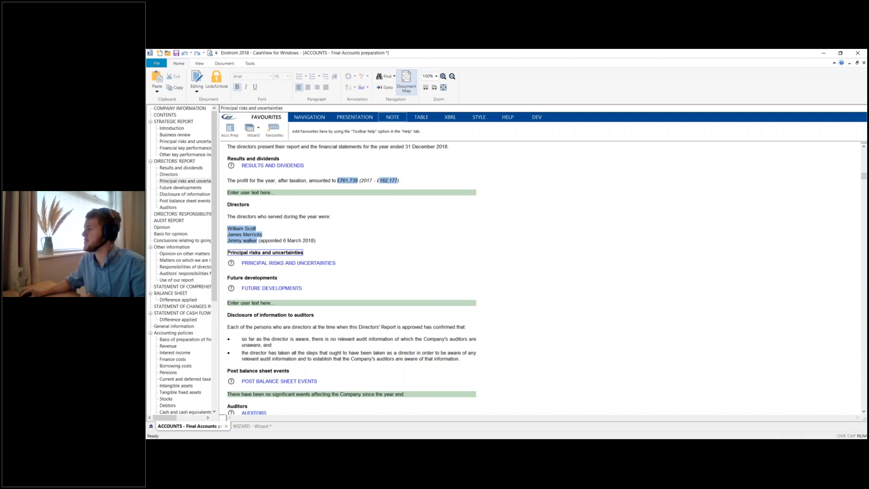
click(393, 118)
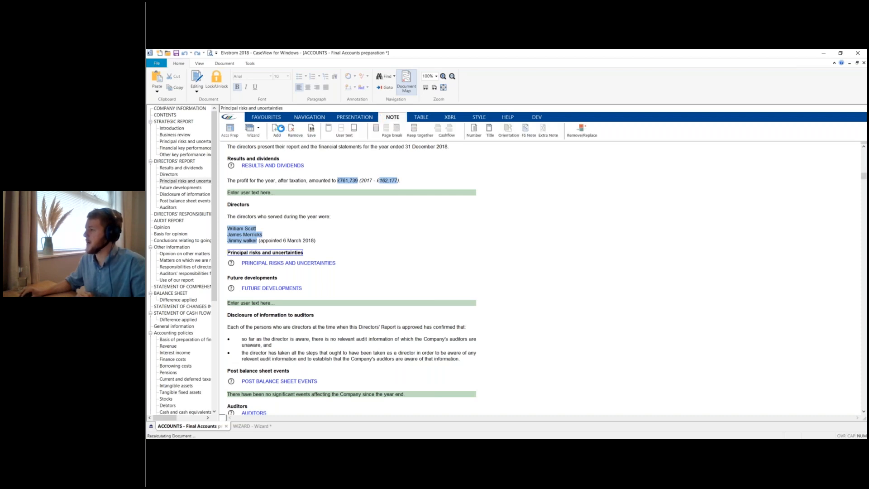
click(279, 129)
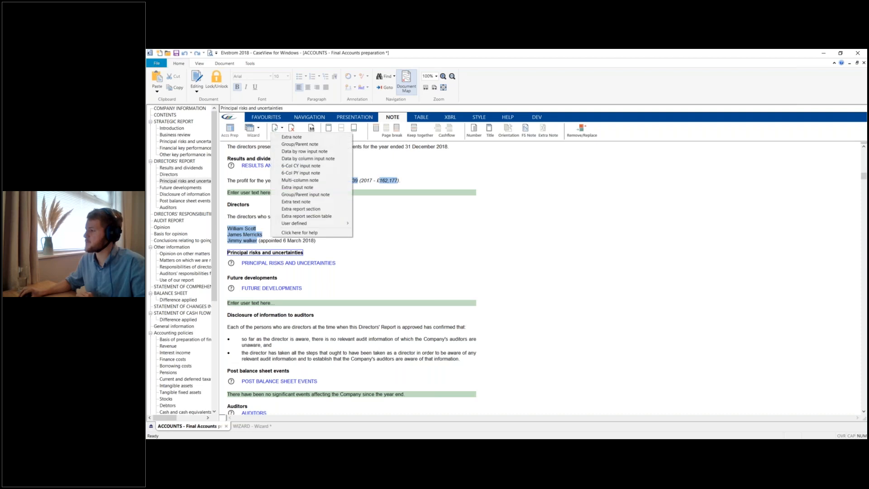
click(312, 210)
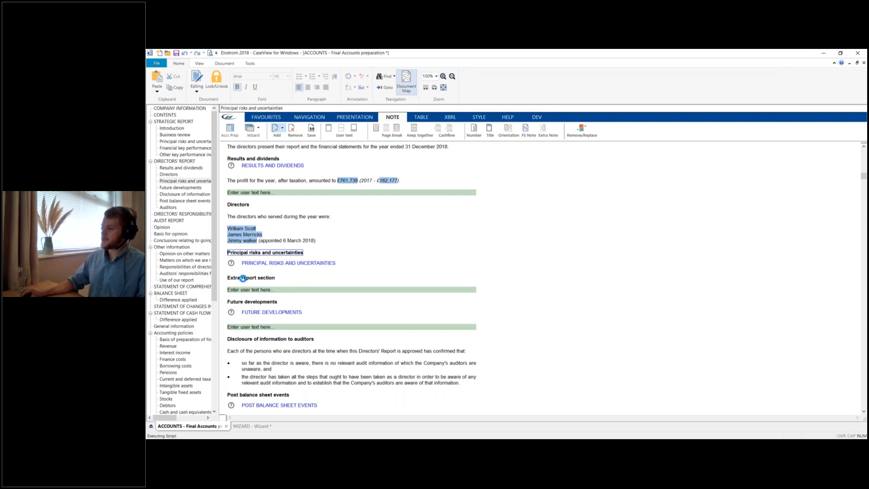
Title the extra report section "Final Dividend"
click(247, 278)
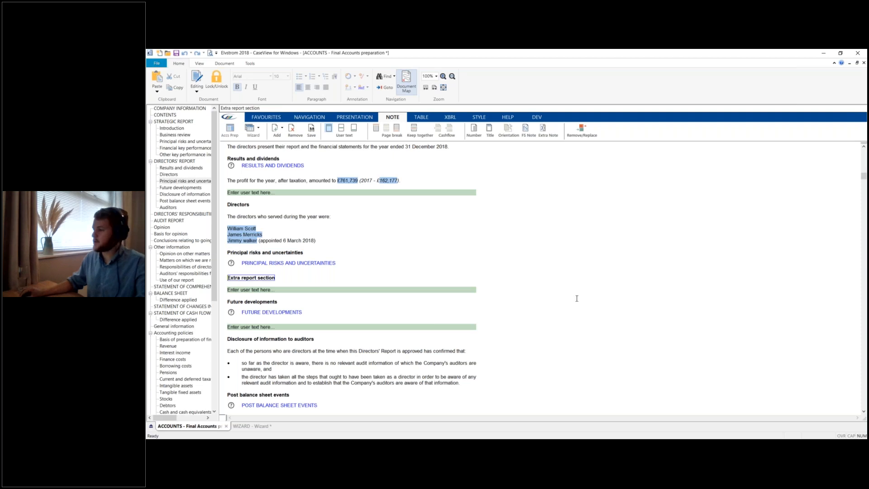
text(Final)
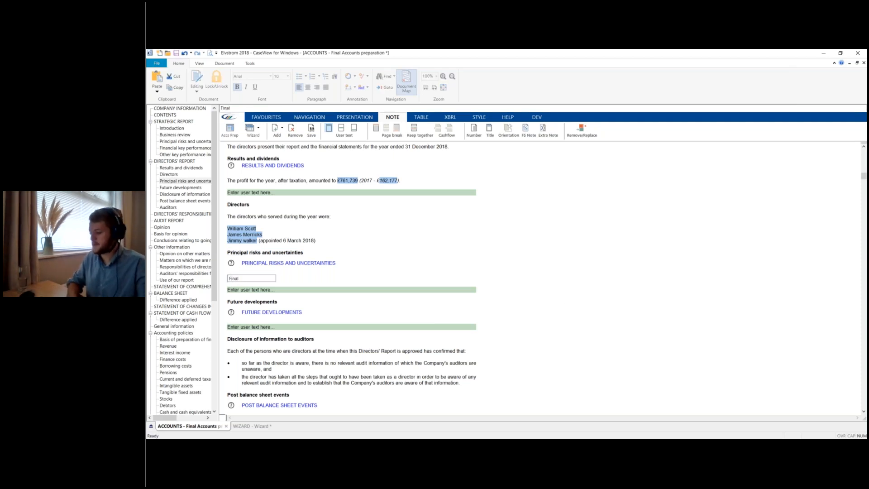
text( Dividend)
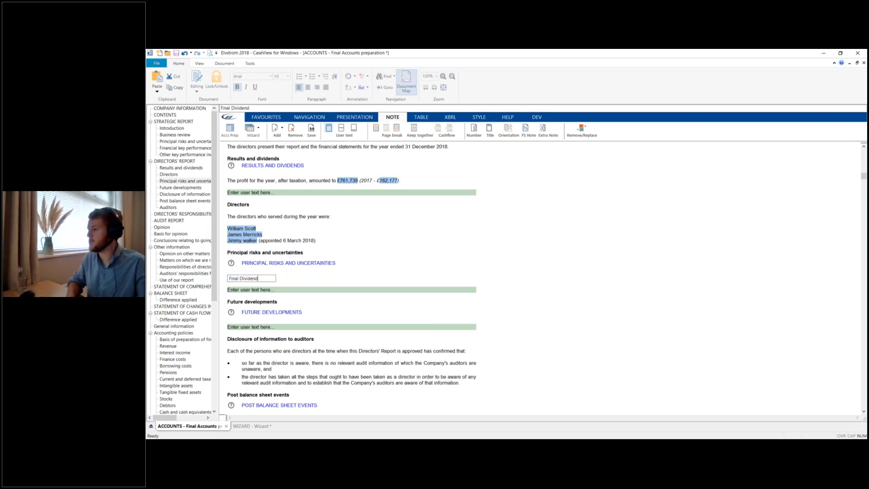
key(Return)
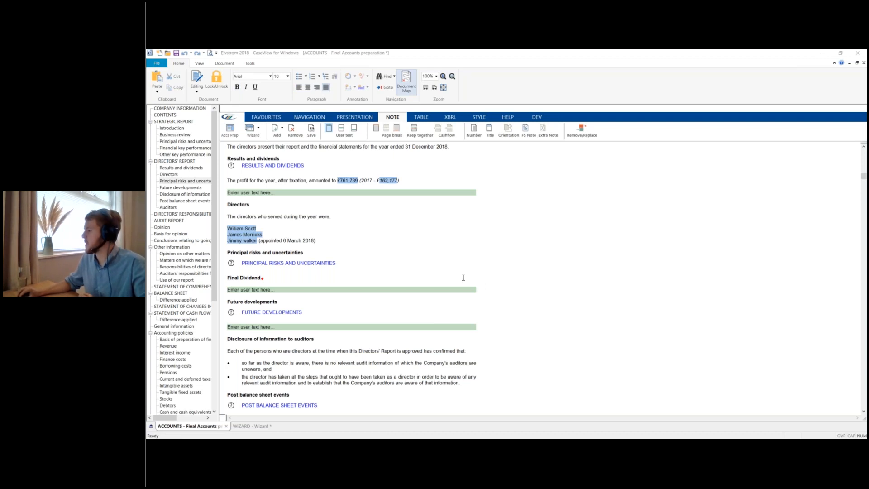
click(465, 260)
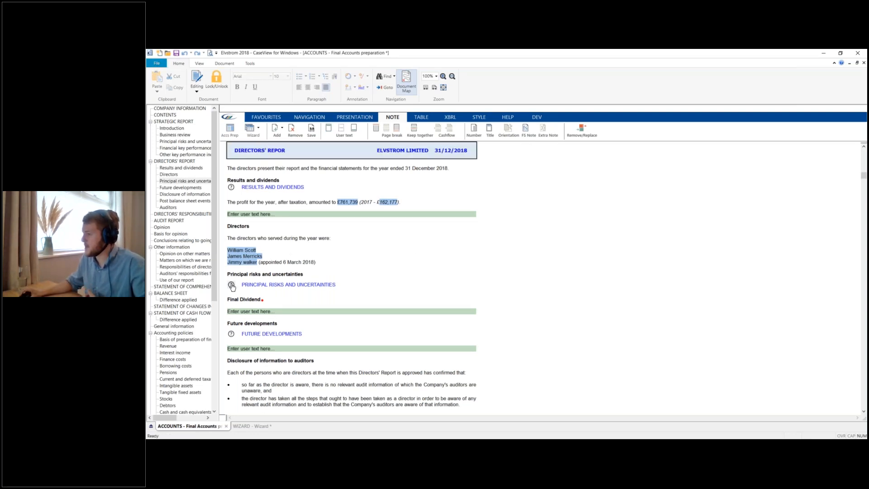
Read the guidance on the Future developments disclosure in the Directors' report and close it
scroll(233, 272, down, 2)
scroll(234, 265, down, 2)
scroll(235, 265, down, 1)
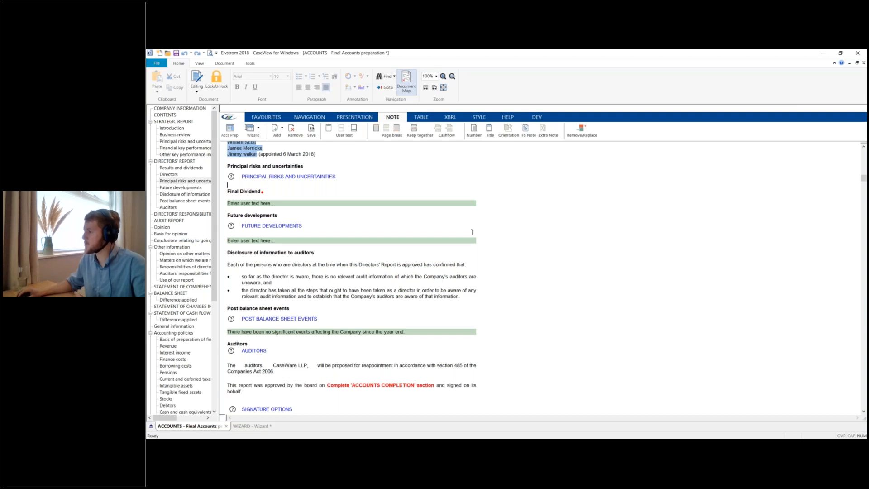
click(231, 225)
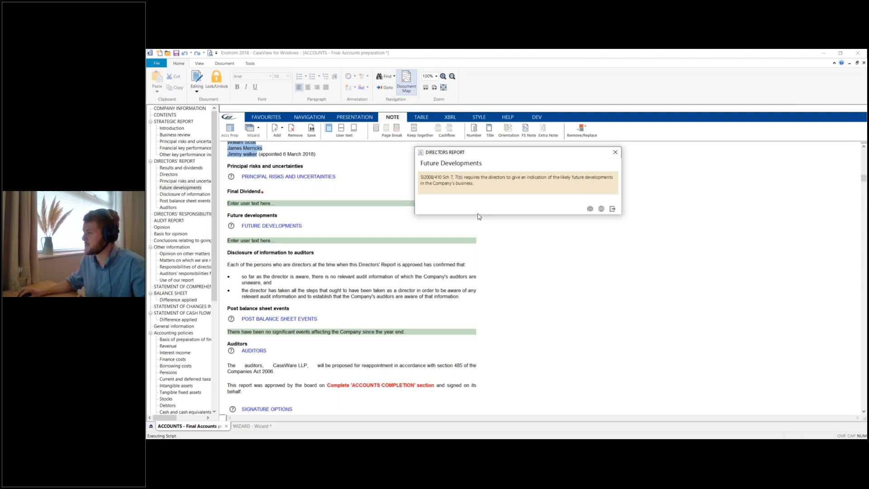
click(613, 209)
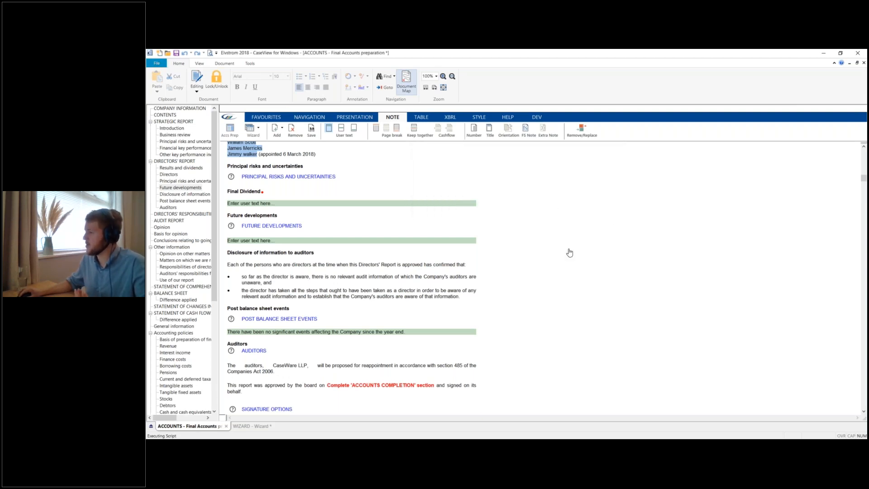
Switch the change of auditors option for the Directors' report on and off again, checking the Auditors paragraph in between
scroll(233, 313, down, 2)
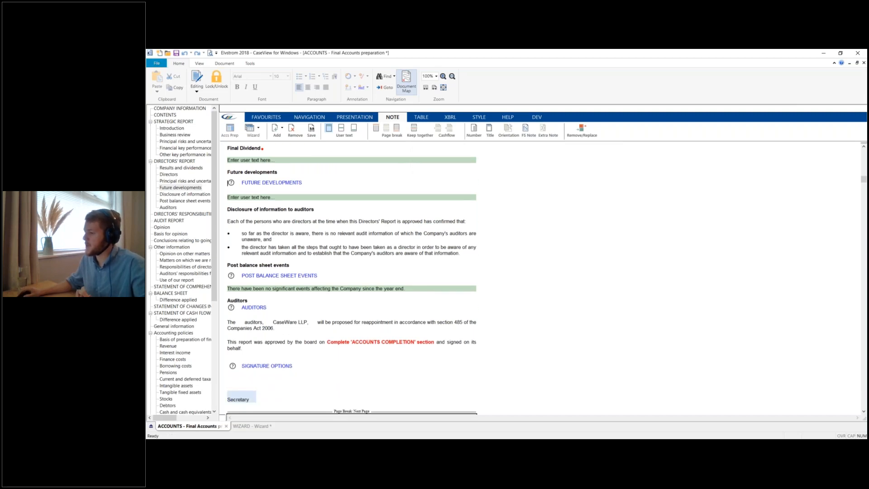
click(232, 309)
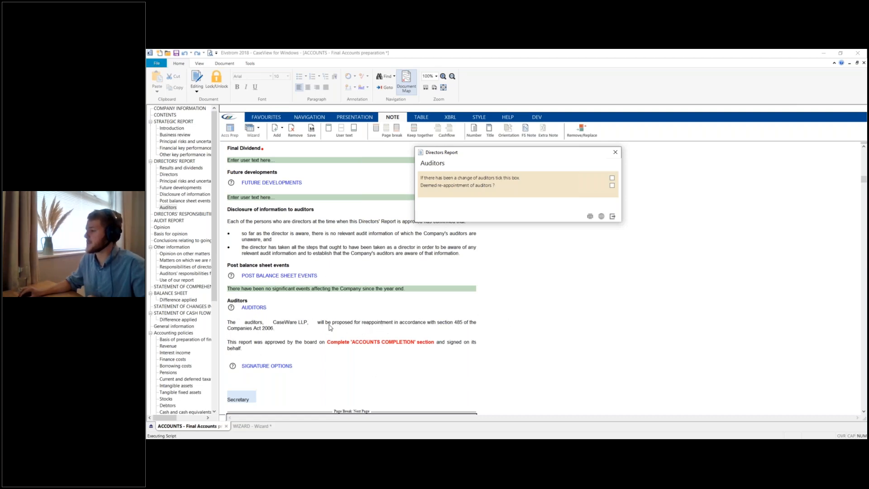
click(612, 178)
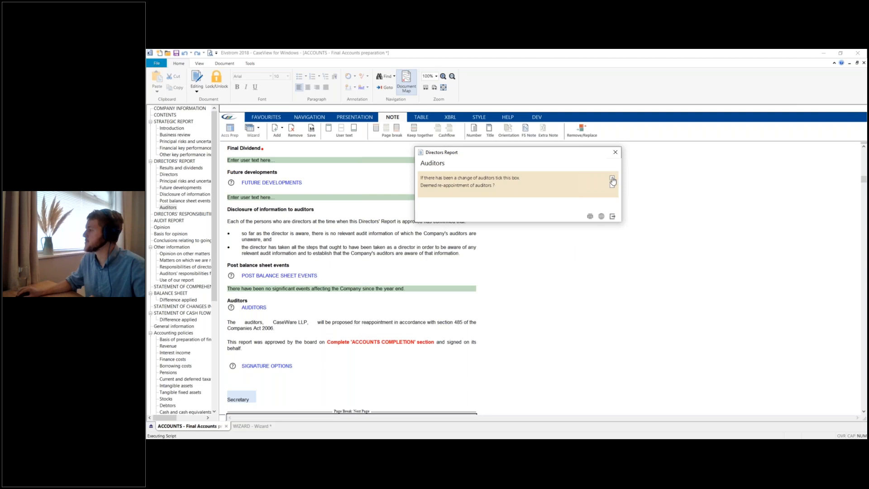
click(612, 217)
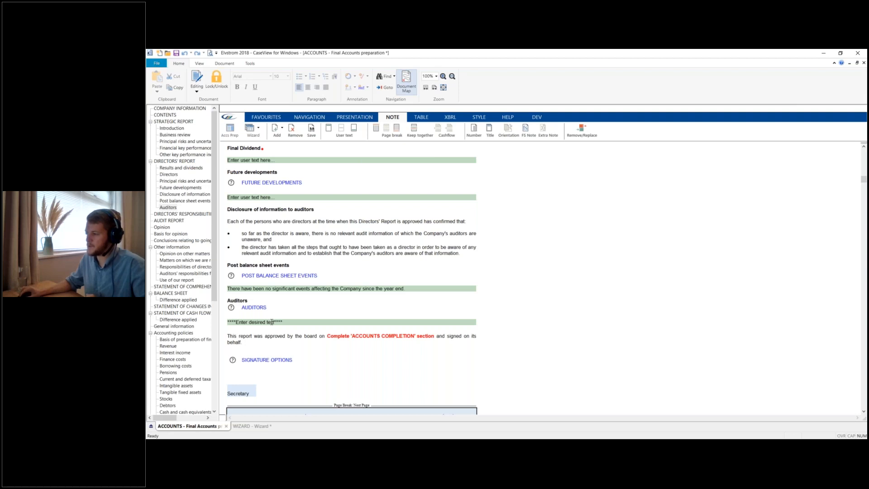
click(232, 308)
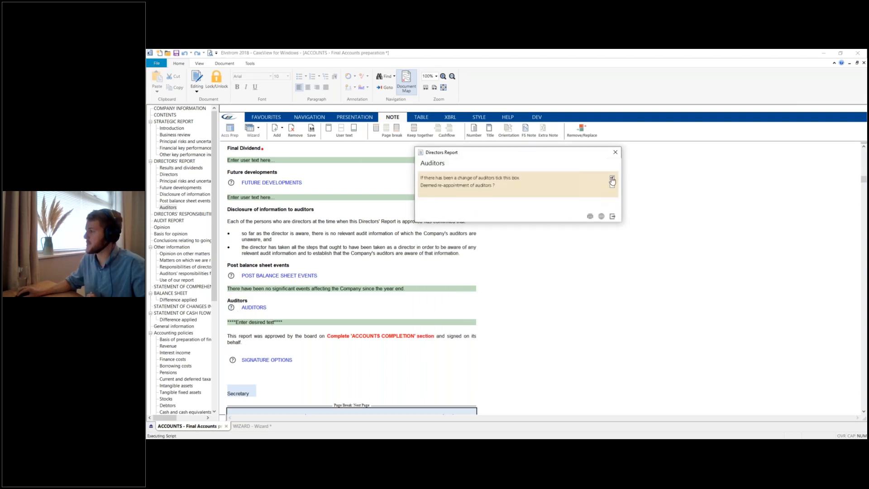
click(612, 216)
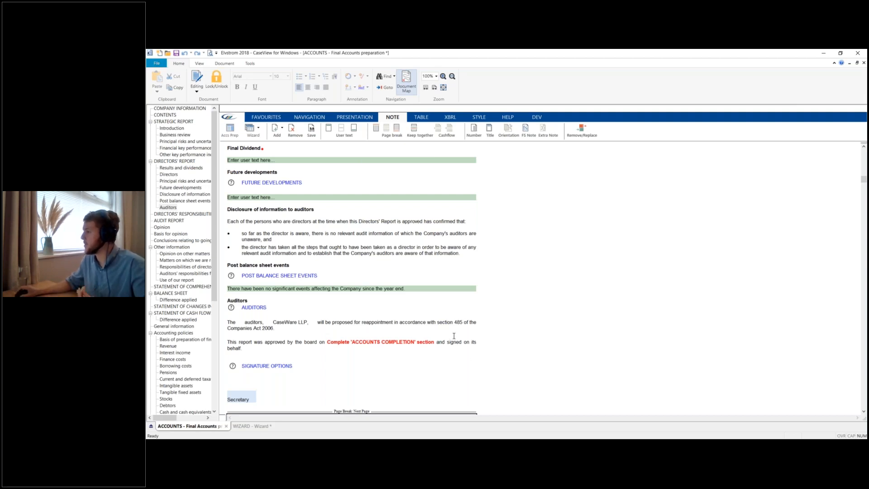
Review the Directors' report from its introduction through to the Auditors paragraph and signature section
scroll(454, 336, up, 1)
scroll(454, 336, up, 2)
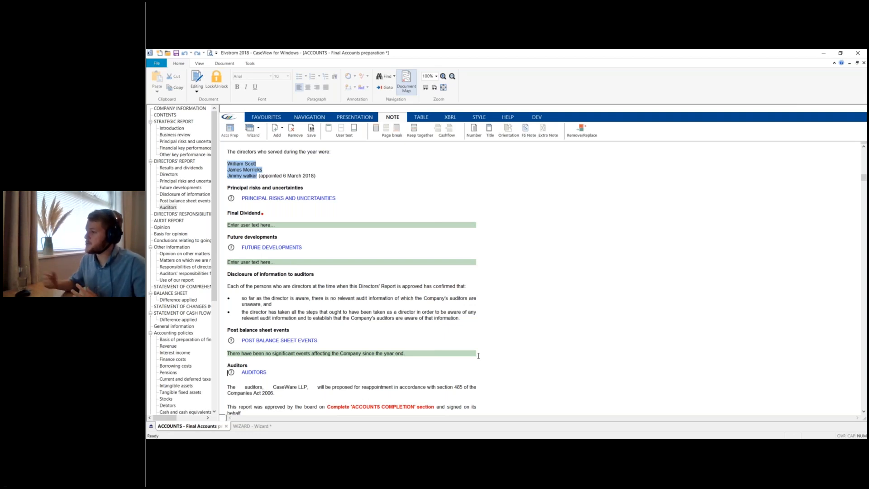
scroll(508, 310, down, 1)
scroll(508, 310, down, 5)
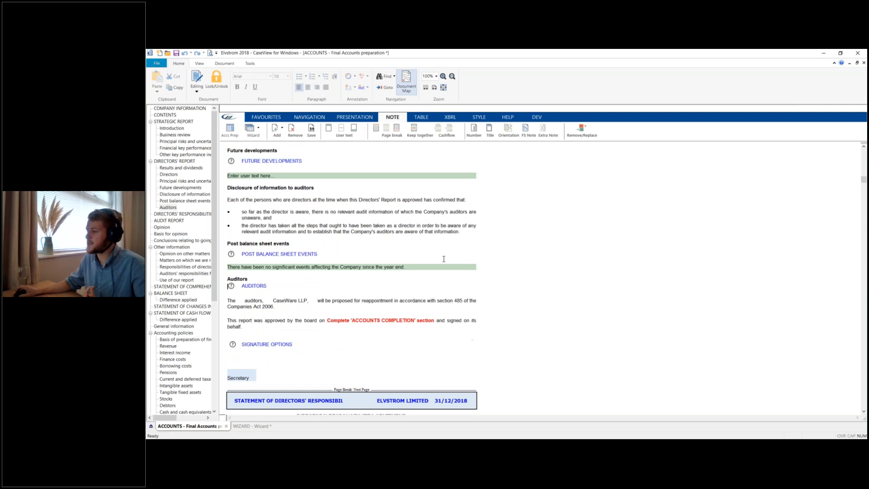
scroll(290, 279, up, 10)
scroll(355, 327, down, 1)
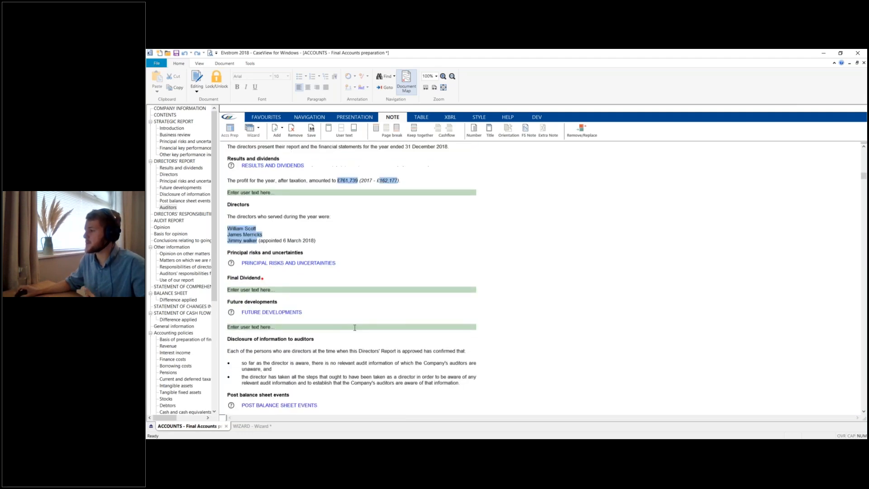
scroll(385, 334, up, 1)
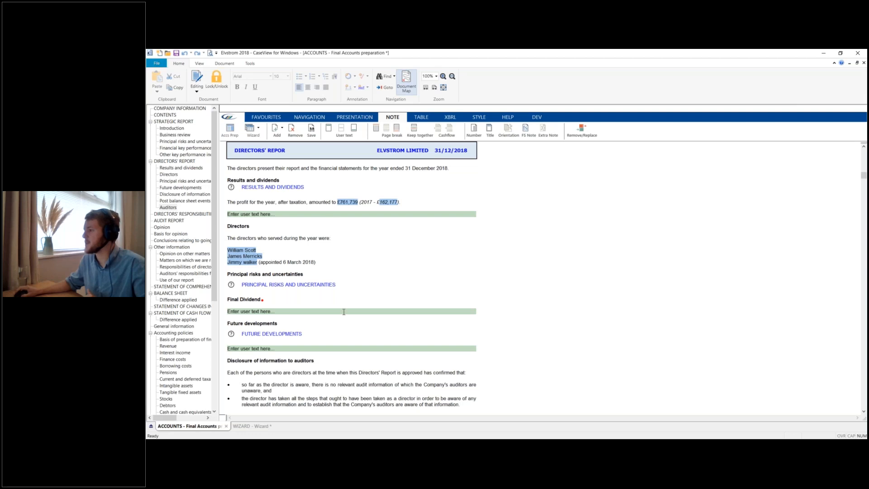
Replace the placeholder text under Final Dividend with "The final dividend recommended was £25,000."
click(278, 311)
mouse_move(276, 311)
mouse_down()
mouse_move(245, 311)
mouse_move(282, 312)
mouse_up()
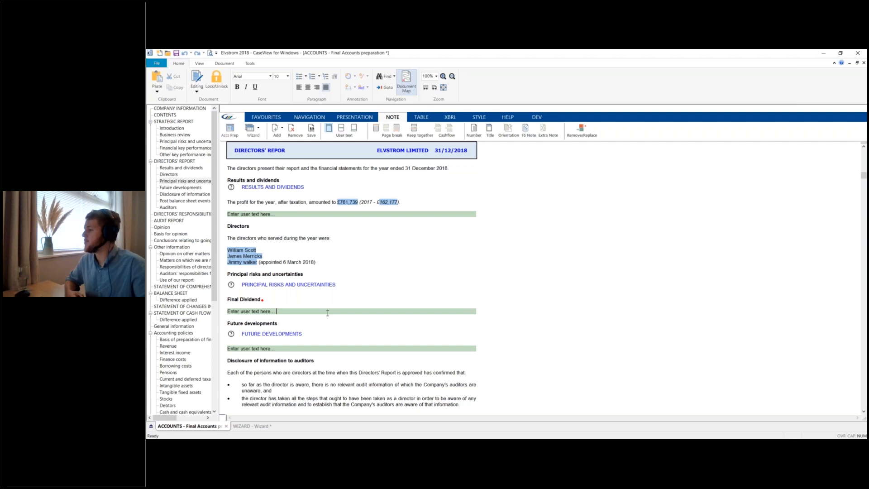
key(ctrl+shift+Left)
key(ctrl+shift+Left)
key(ctrl+shift+Left)
key(ctrl+shift+Left)
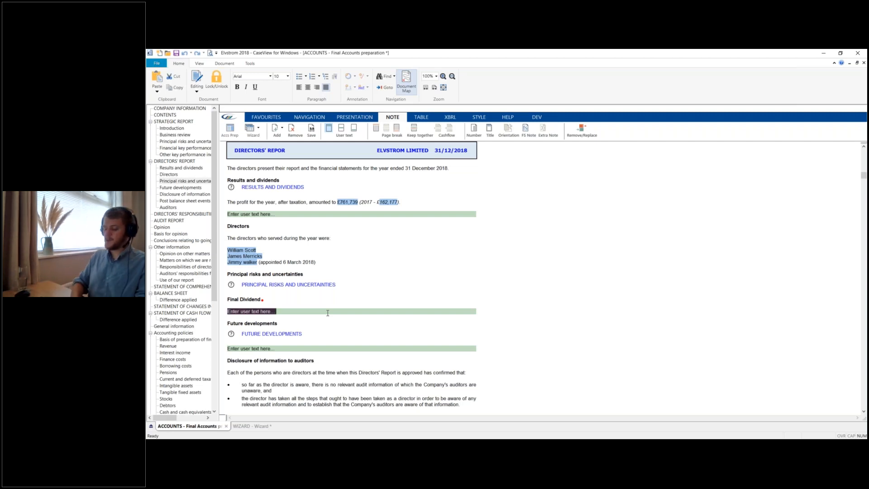
text(The final )
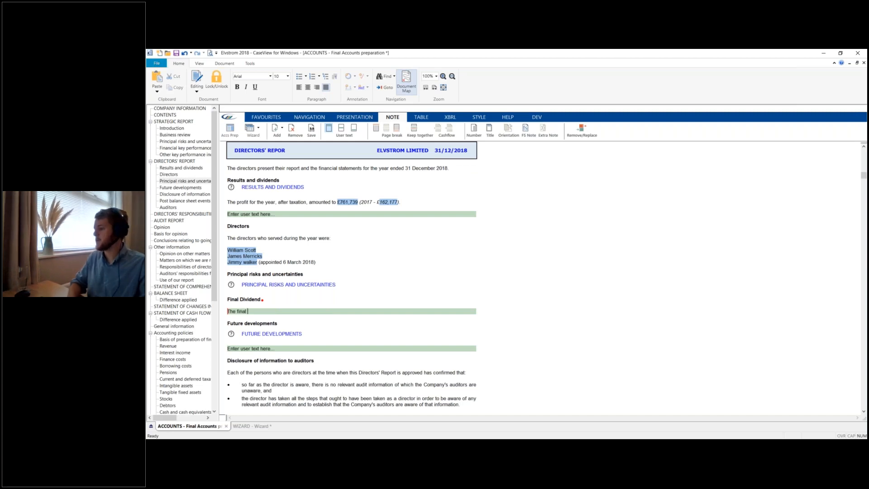
text(divid)
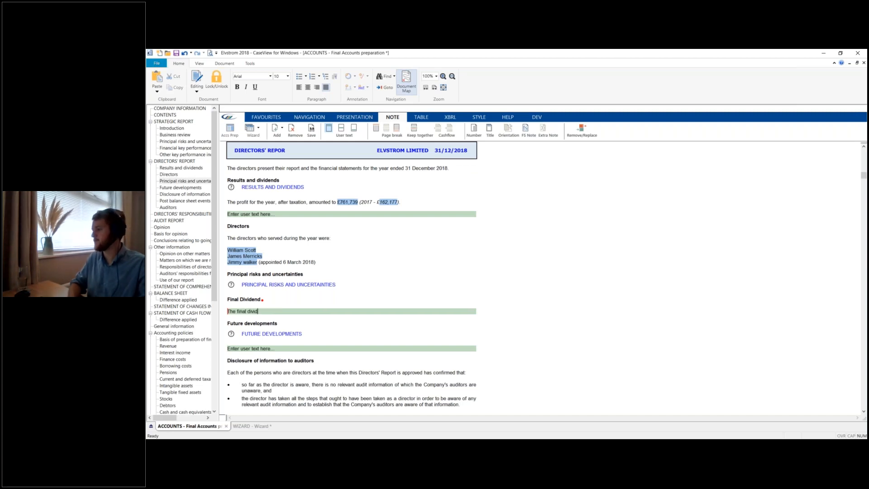
text(end reco)
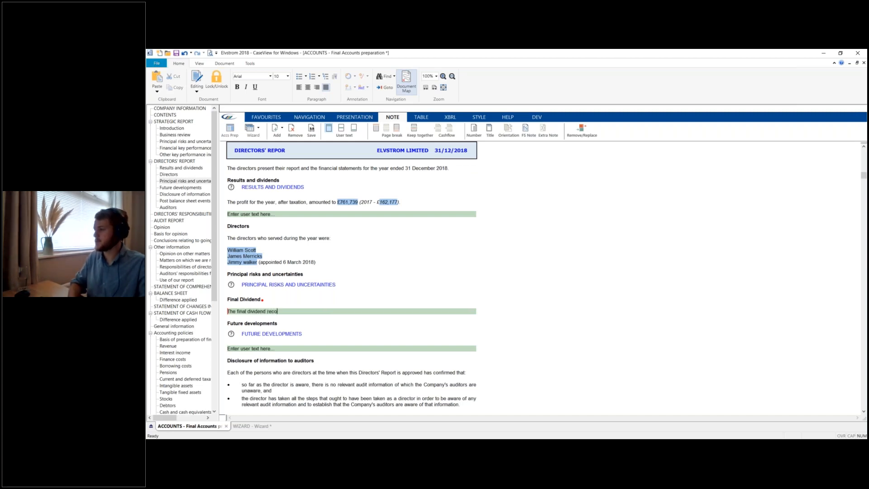
text(mmended )
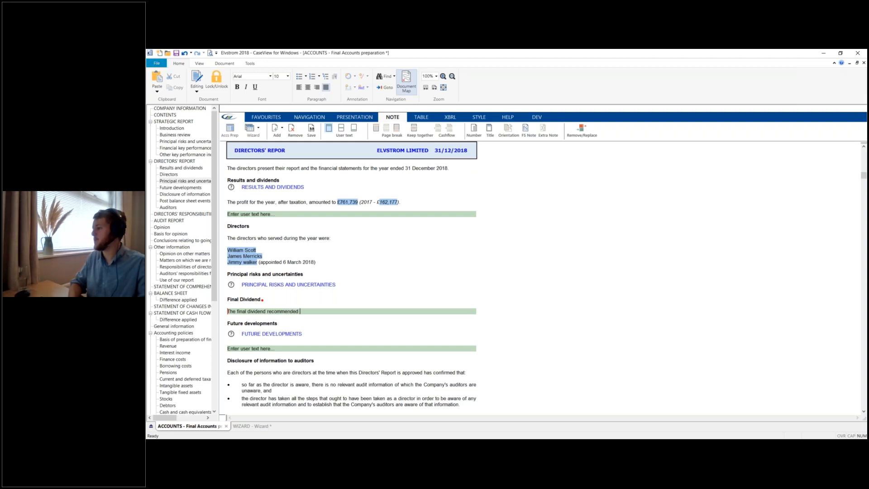
text(was £25,000.)
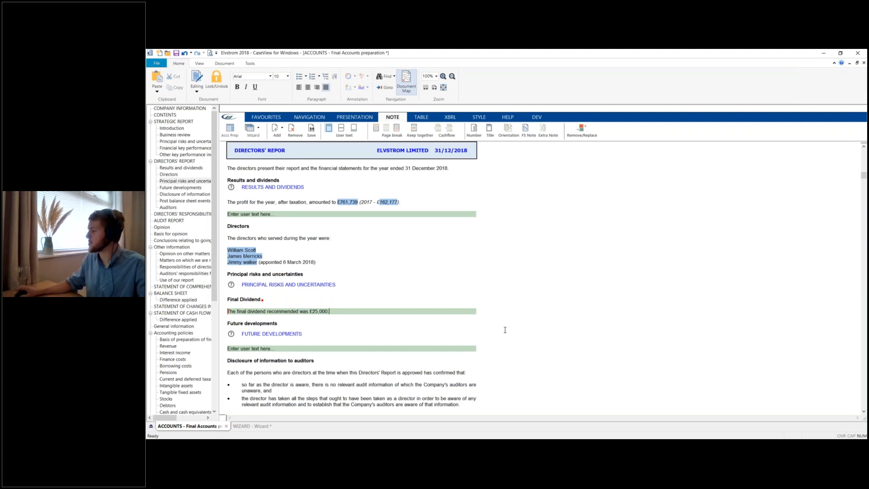
key(Tab)
click(411, 309)
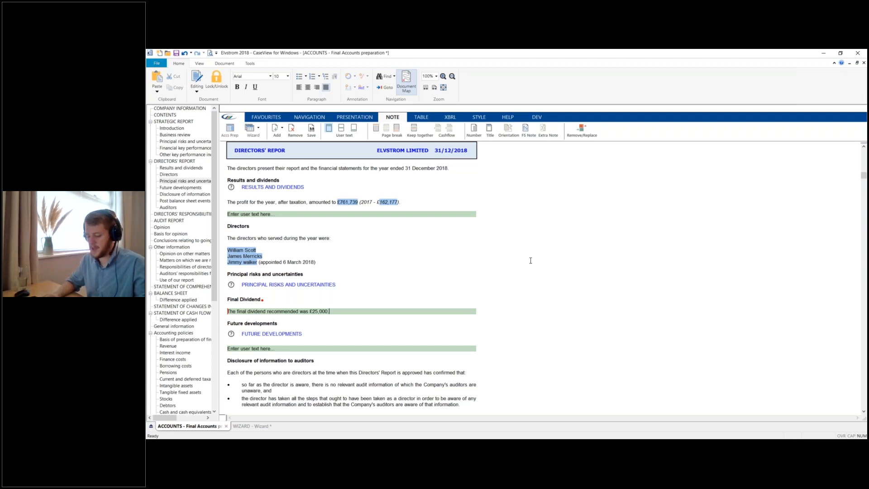
Add a separate paragraph to the Final Dividend section reading "The prior year dividend was £20,000."
key(Return)
key(Return)
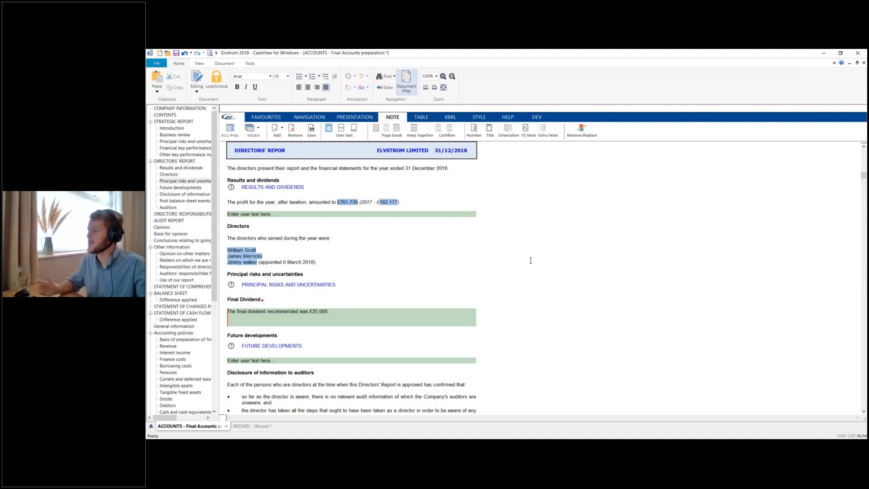
text(The )
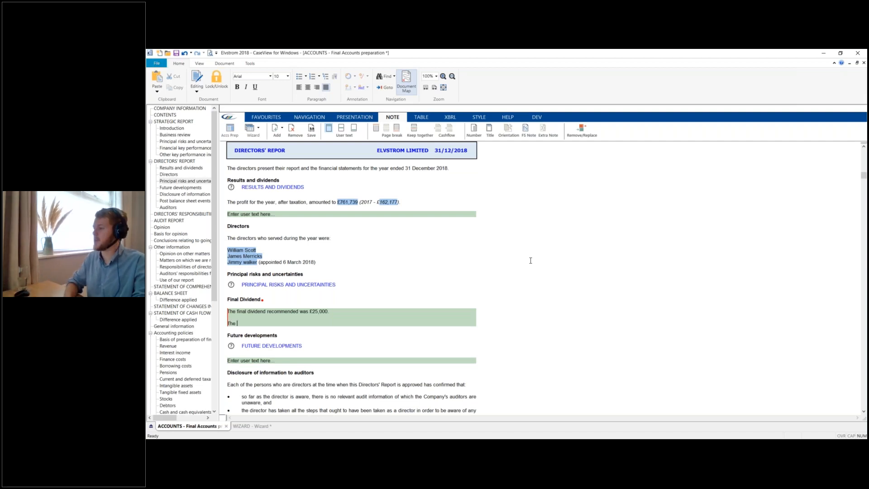
text(prior year)
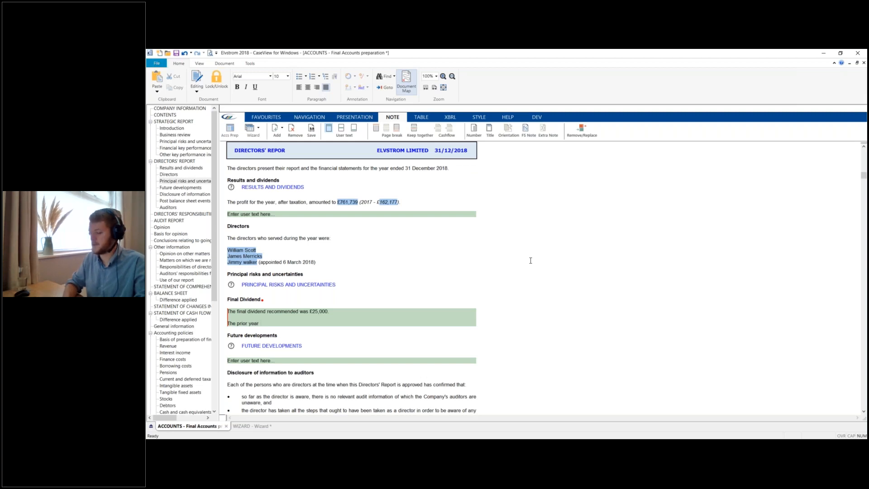
text( dividend)
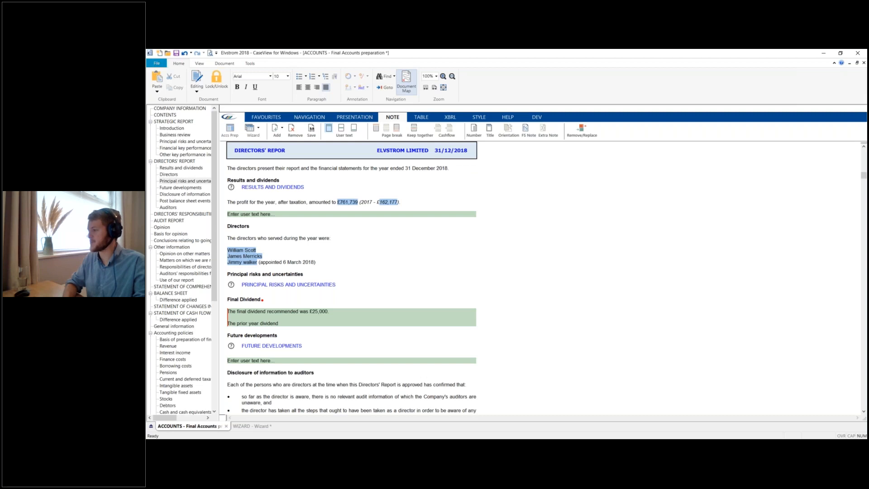
text( was £20,000.)
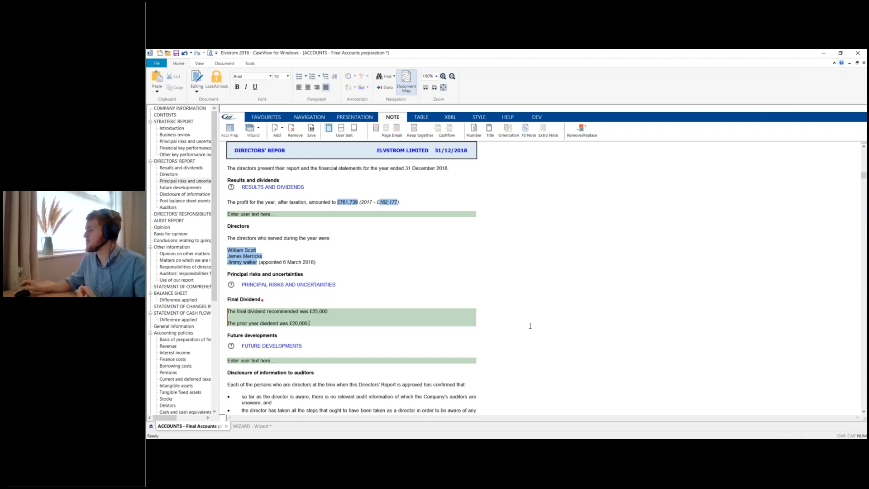
Examine the standard wording under Disclosure of information to auditors and the Auditors paragraph
scroll(376, 298, down, 1)
scroll(376, 298, down, 3)
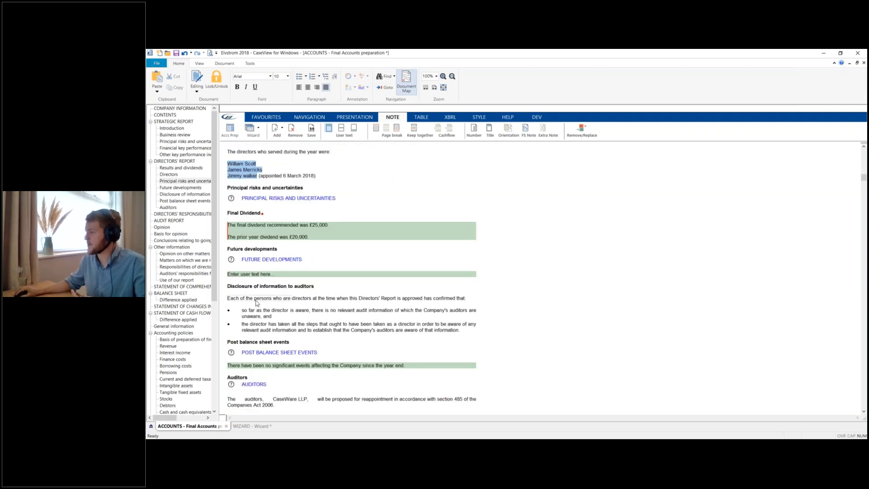
drag(466, 331, 233, 295)
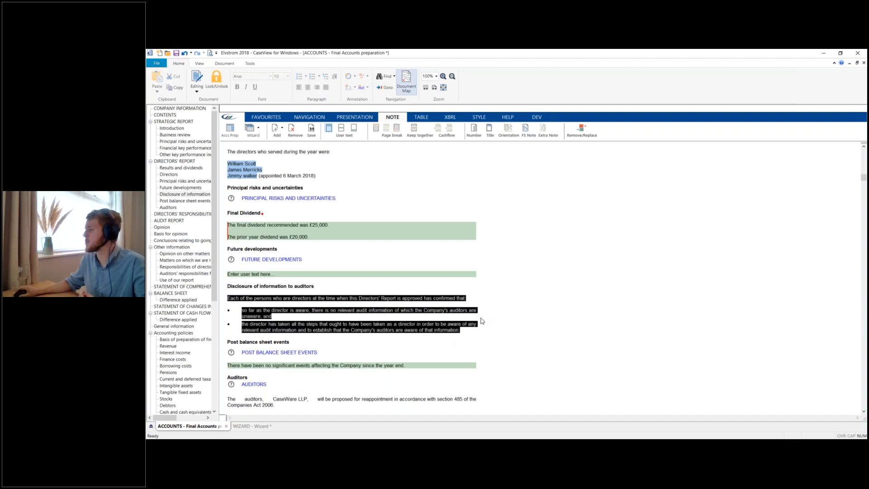
scroll(284, 294, down, 5)
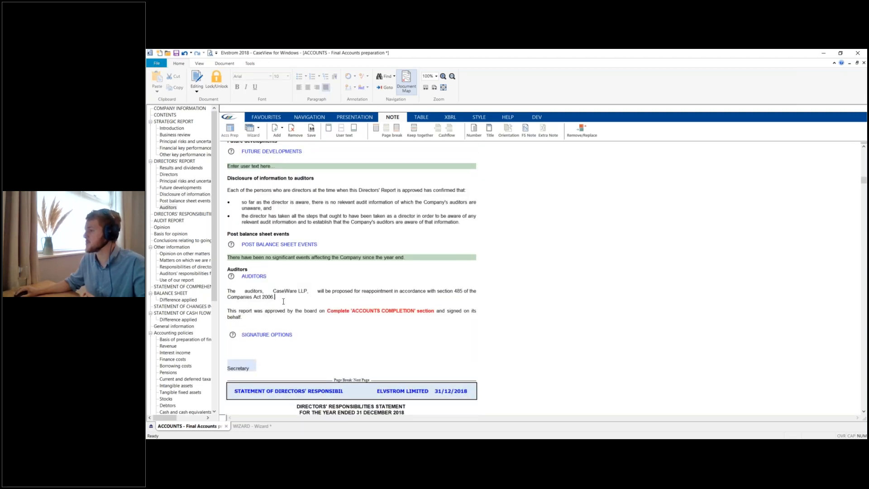
triple_click(274, 297)
click(280, 302)
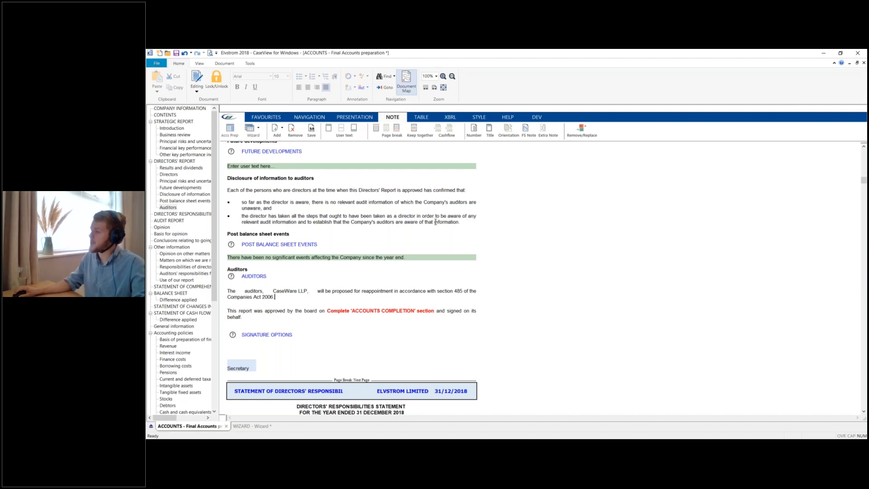
Add user text below the Disclosure of information to auditors wording and fill it with a copy of that section's opening sentence
click(357, 191)
scroll(250, 241, up, 2)
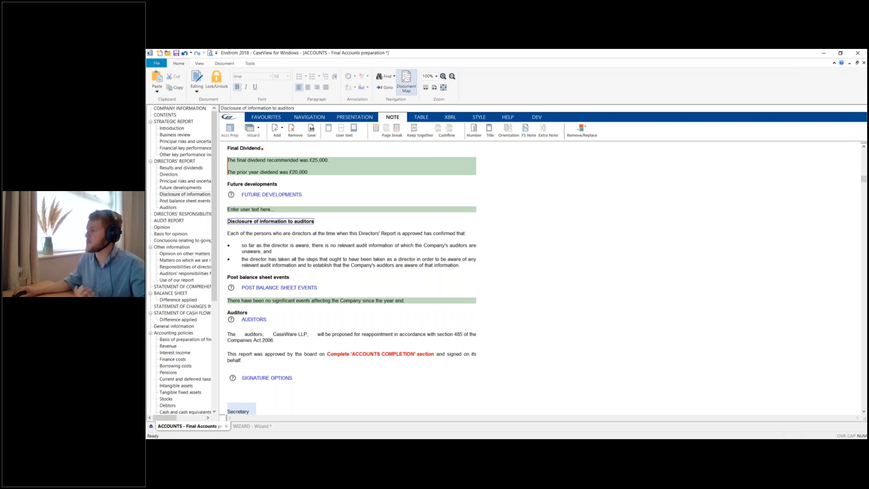
click(356, 132)
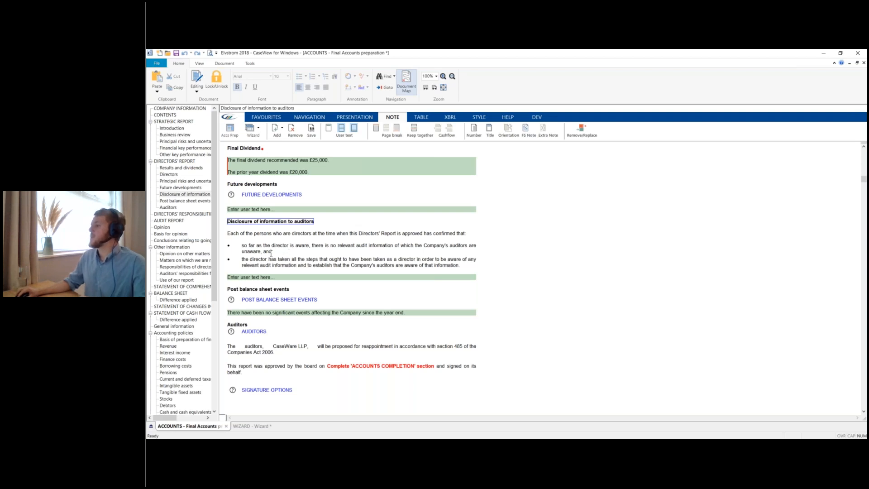
drag(467, 233, 228, 235)
key(ctrl+c)
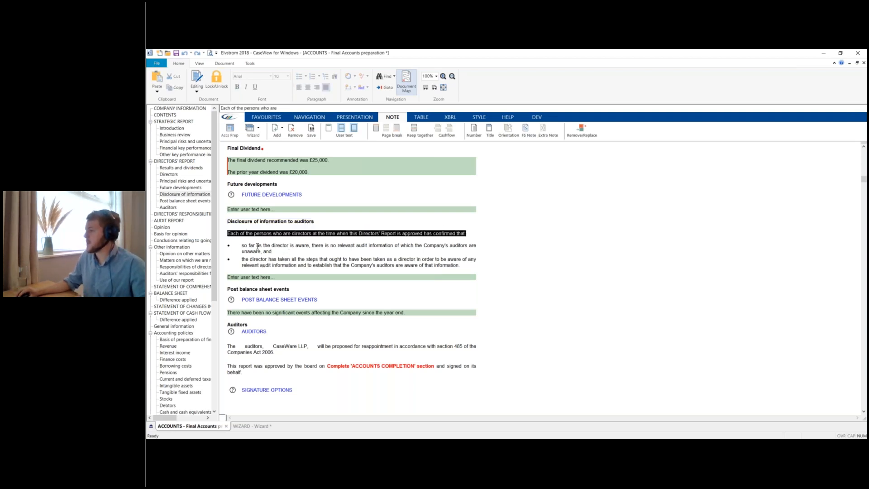
click(268, 277)
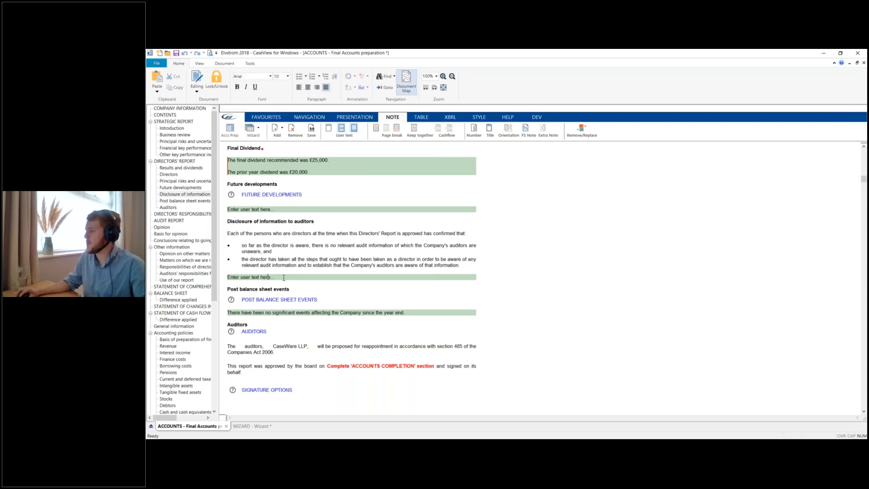
drag(274, 277, 228, 277)
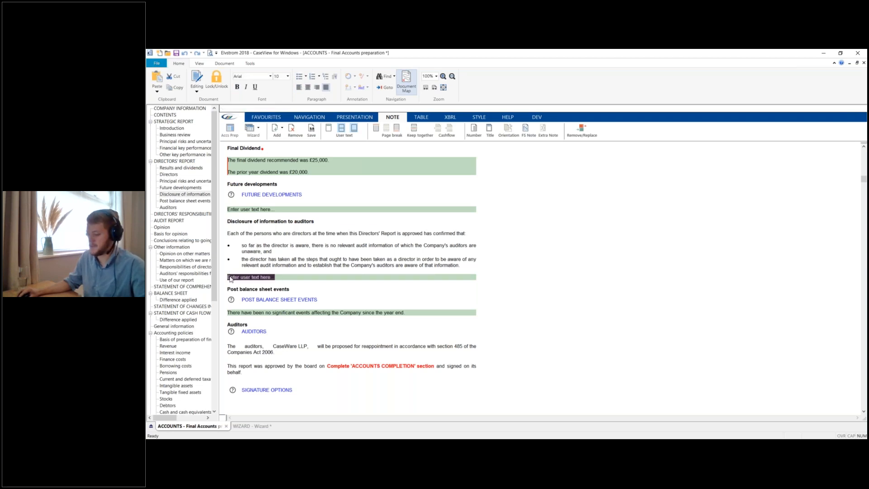
key(ctrl+v)
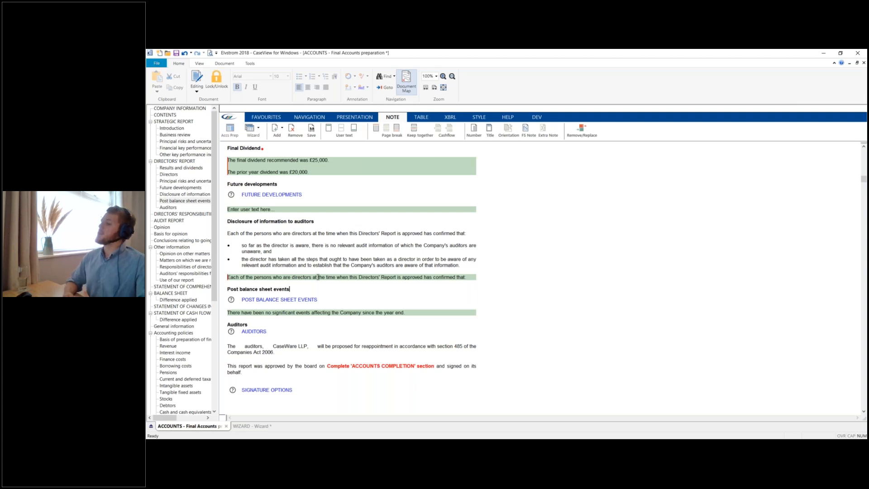
Hide and restore the standard Disclosure of information to auditors wording, and remove the user text beneath it
click(295, 222)
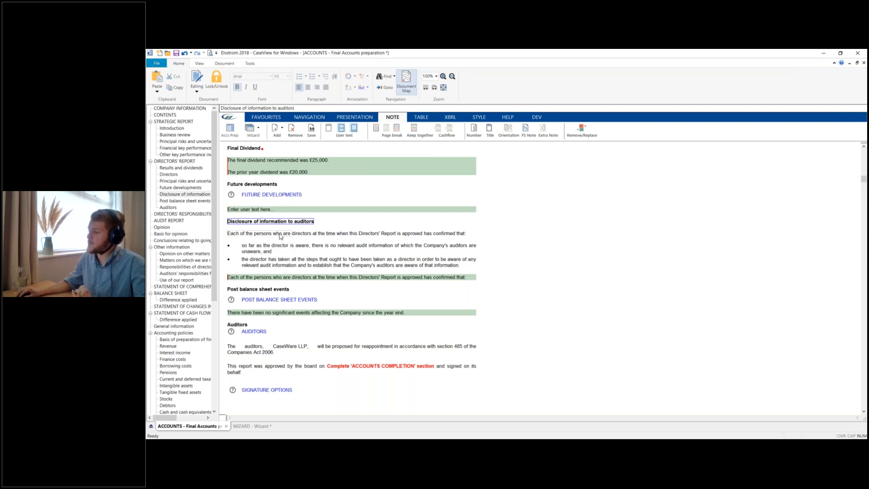
click(341, 128)
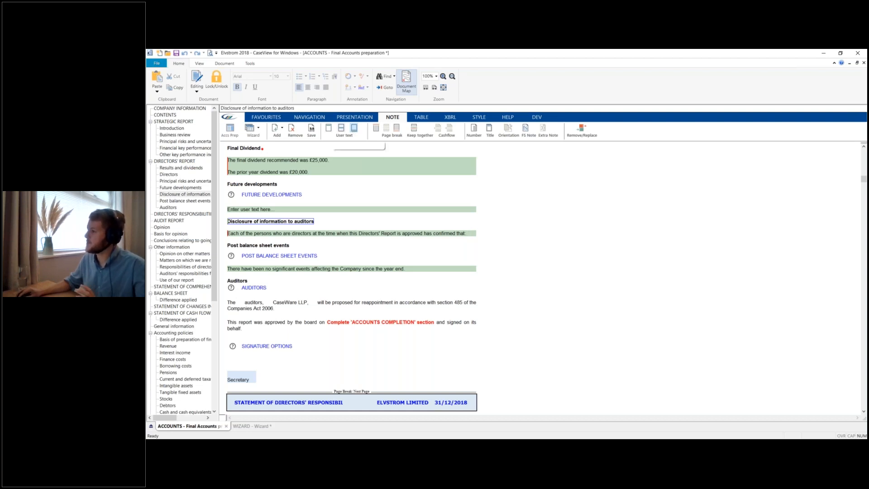
click(341, 128)
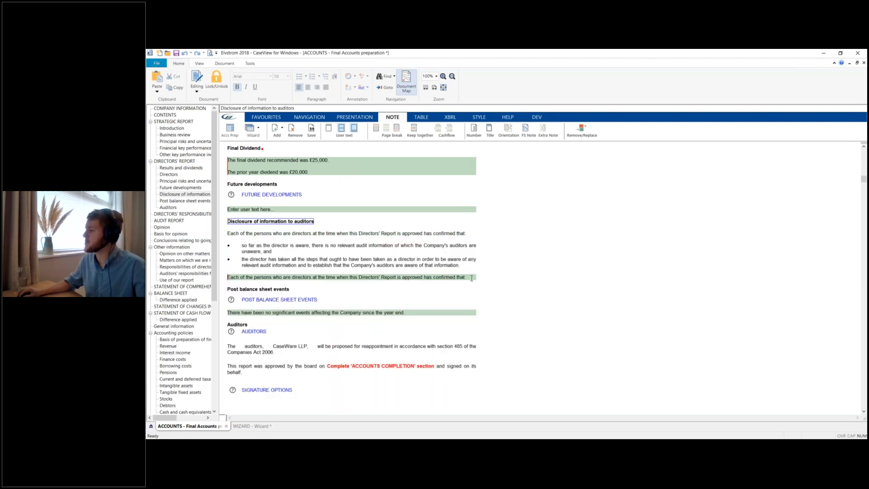
triple_click(470, 277)
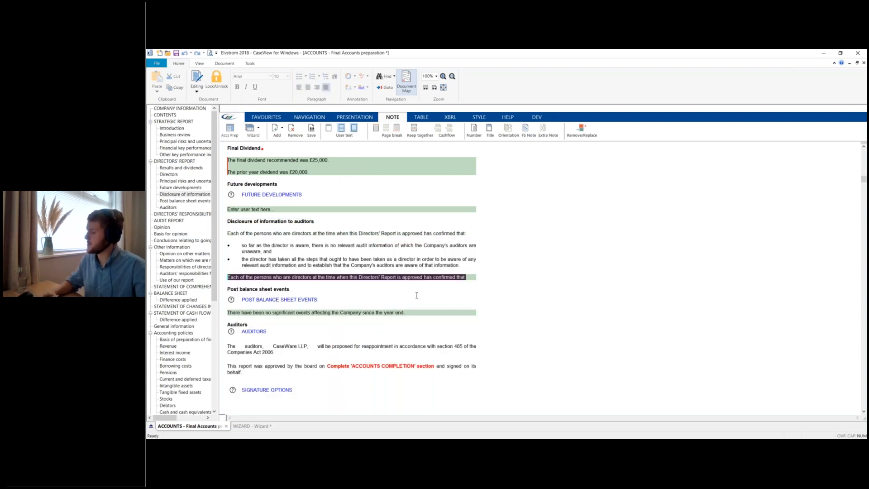
click(356, 130)
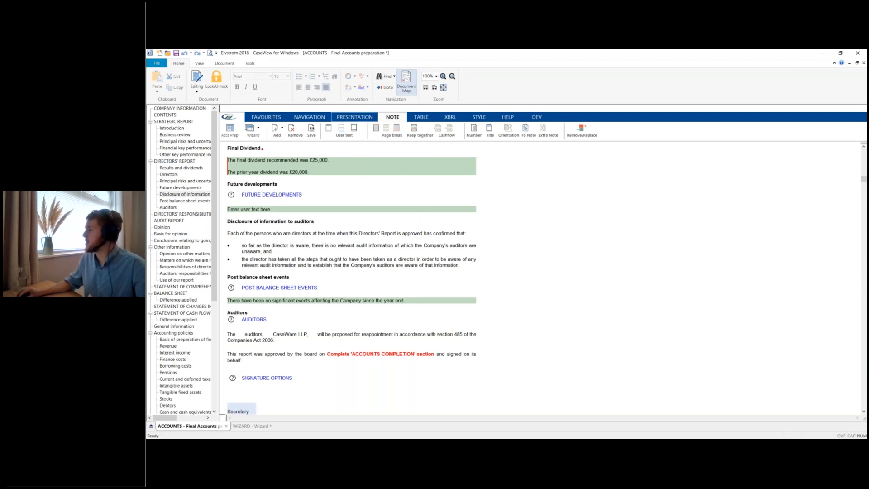
Turn on the Edit text facility so that the statutory wording can be amended
click(349, 116)
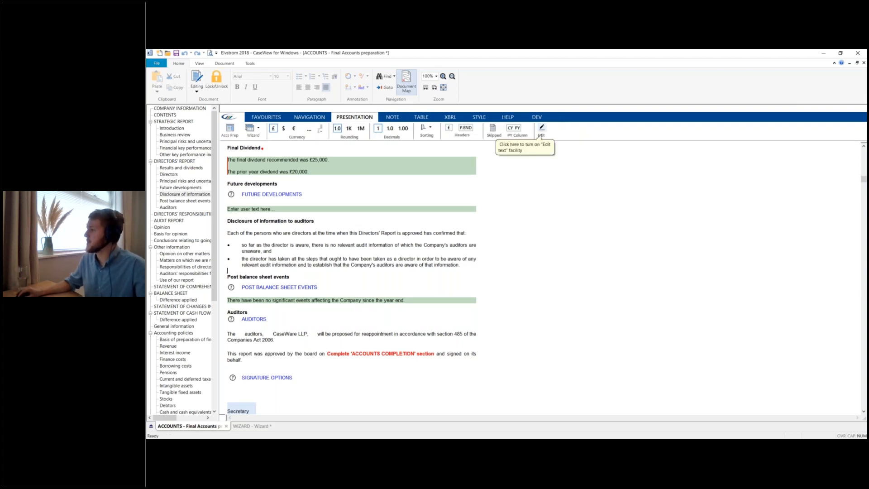
click(541, 131)
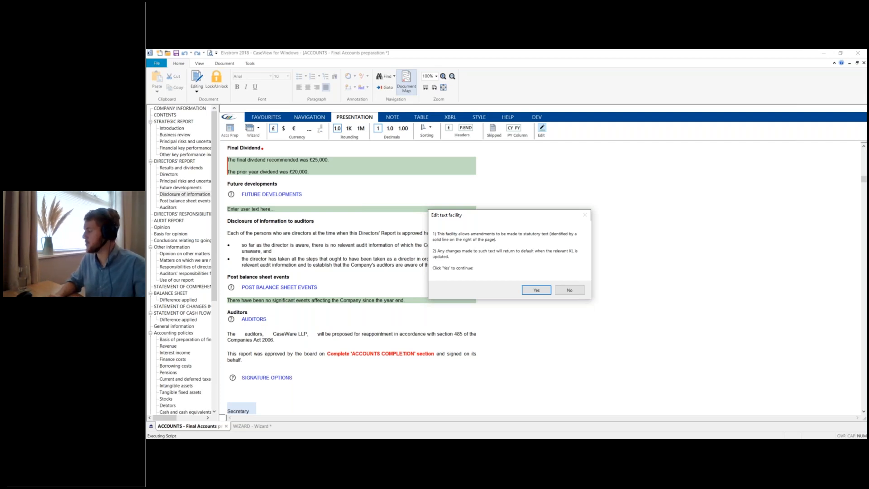
key(Return)
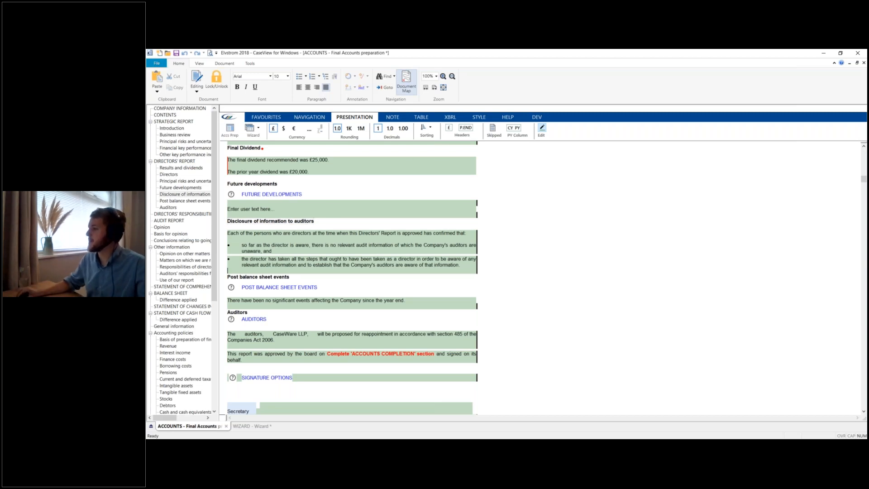
Append "EXAMPLE" after "unaware, and" in the first bullet of Disclosure of information to auditors
scroll(309, 255, up, 3)
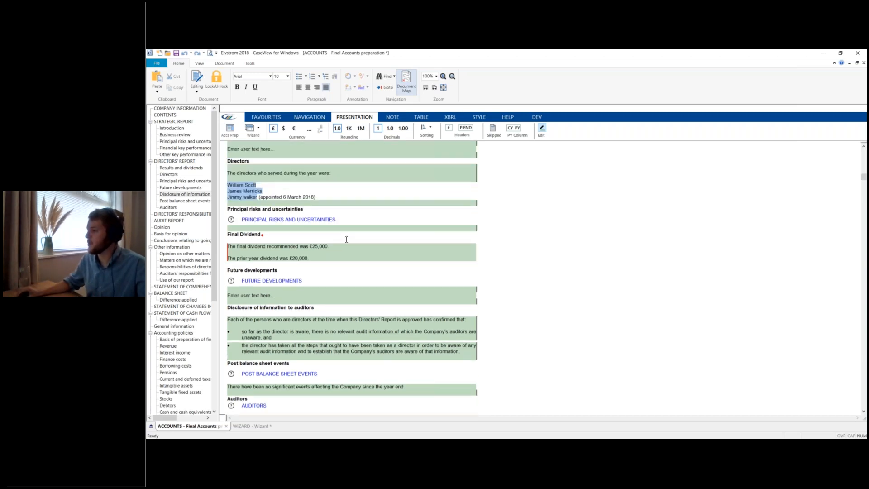
scroll(348, 238, down, 1)
scroll(348, 238, down, 1)
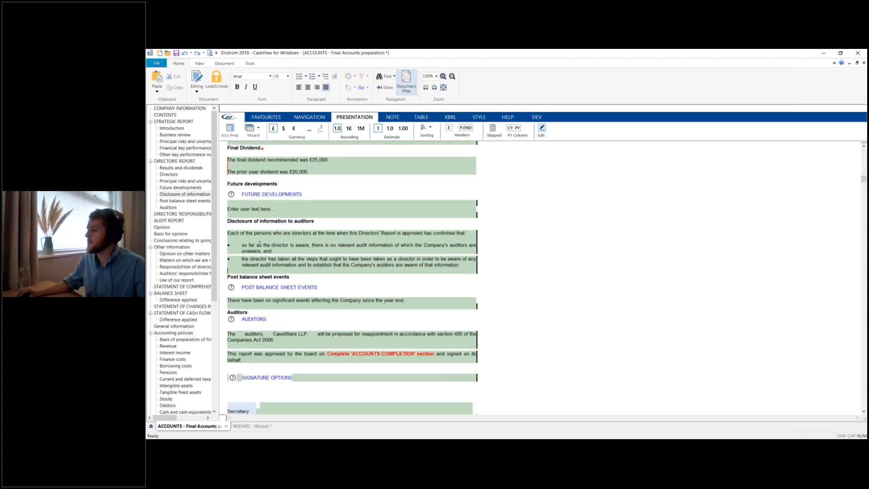
click(281, 252)
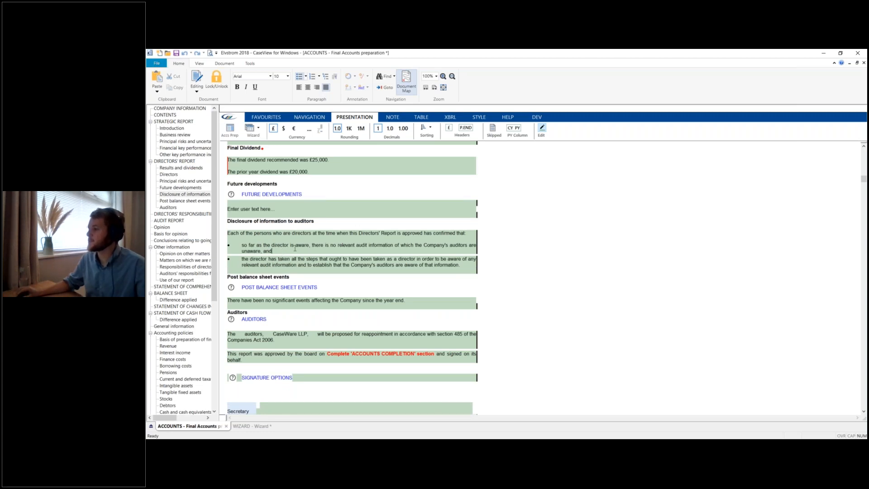
text(EXAMPLE)
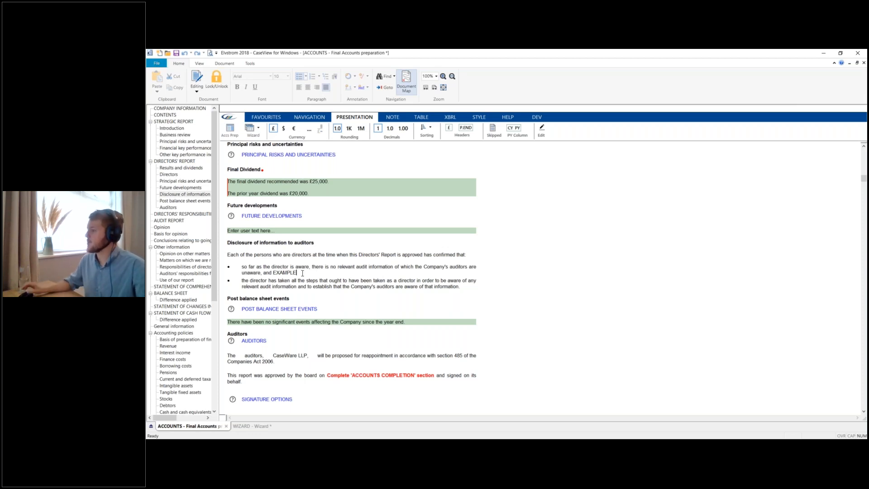
Unlock Enable Editing for the accounts document by entering the editing password, for this session only
click(194, 90)
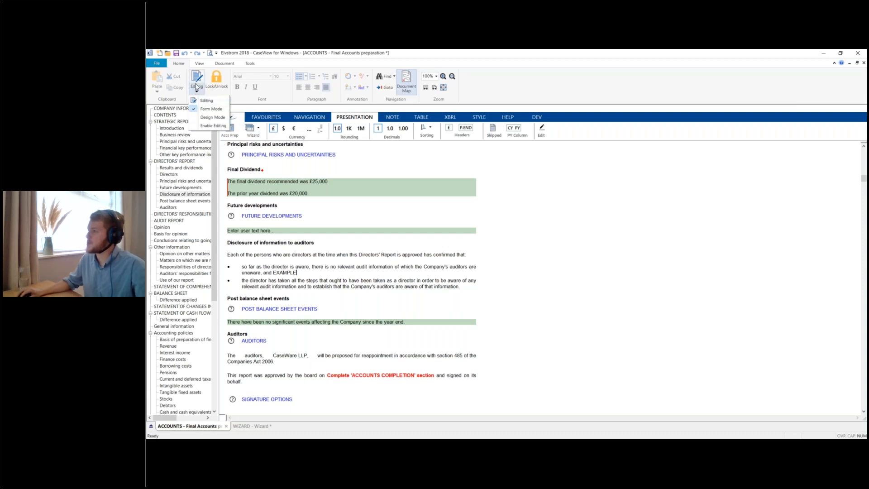
click(202, 124)
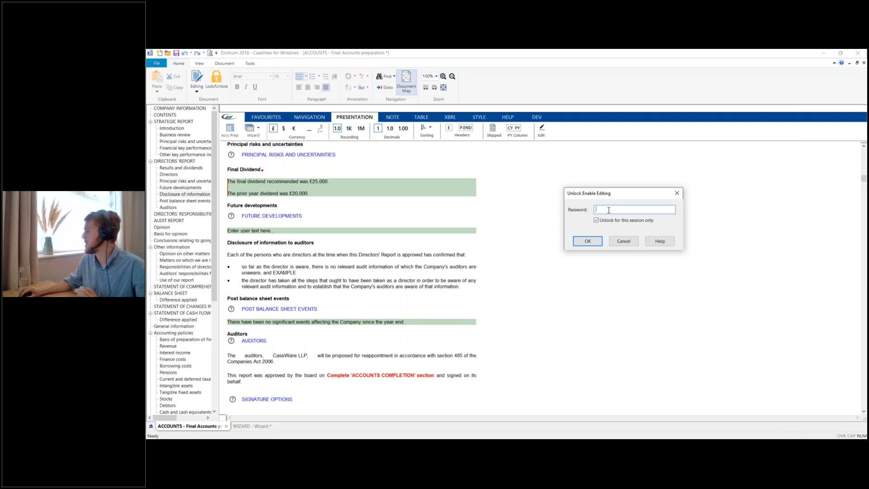
drag(611, 194, 563, 181)
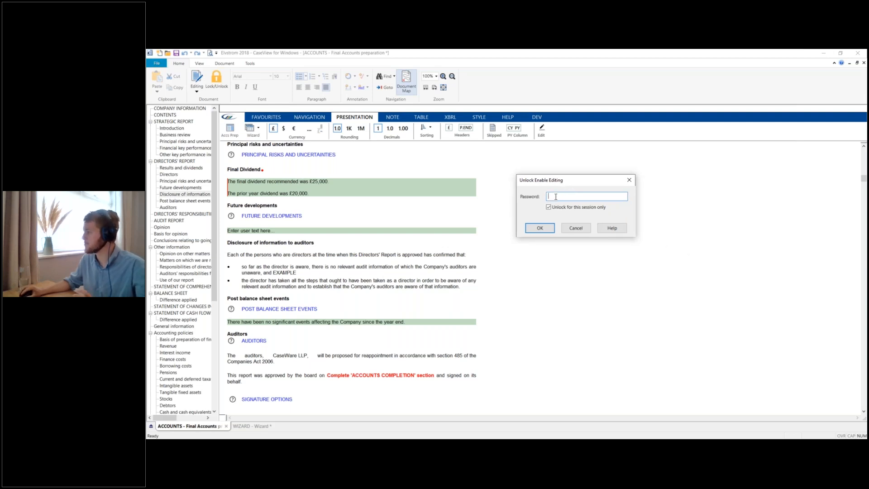
text(***)
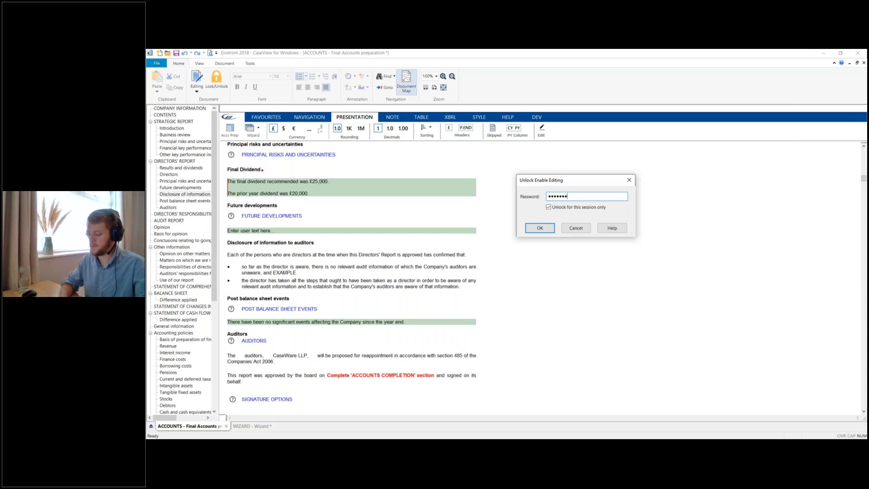
text(*****)
key(Return)
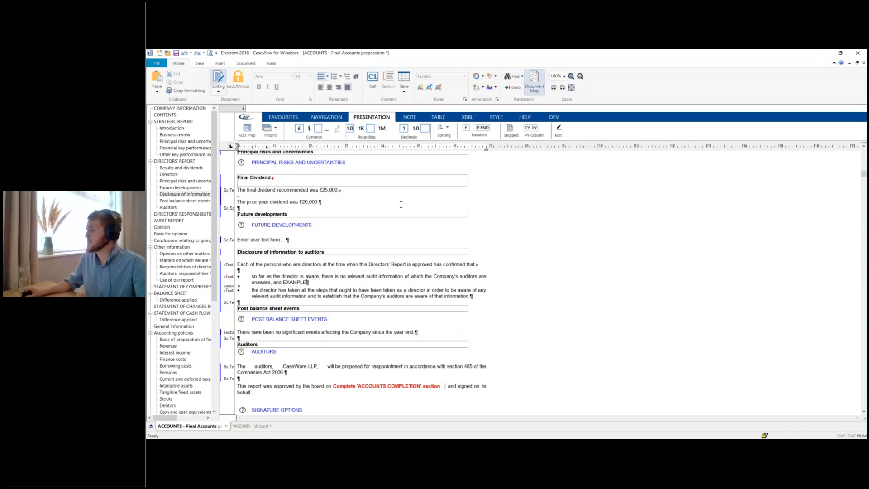
Look through the unlocked Directors' report, from Results and dividends to the signature options
scroll(323, 245, down, 3)
scroll(326, 261, up, 4)
scroll(324, 259, up, 7)
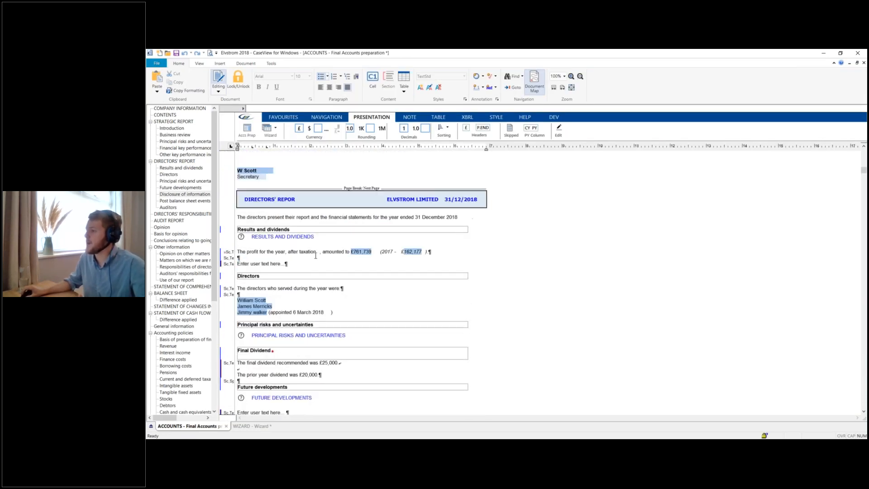
scroll(317, 249, down, 10)
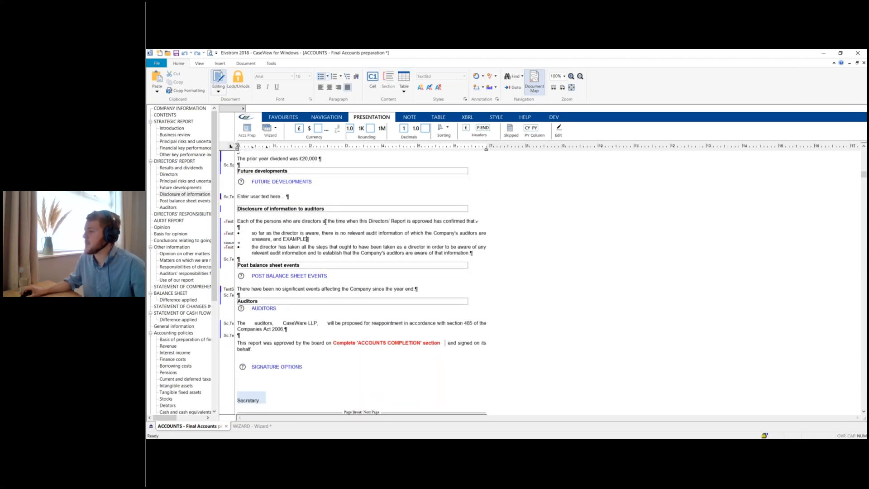
scroll(348, 234, up, 1)
scroll(322, 265, up, 2)
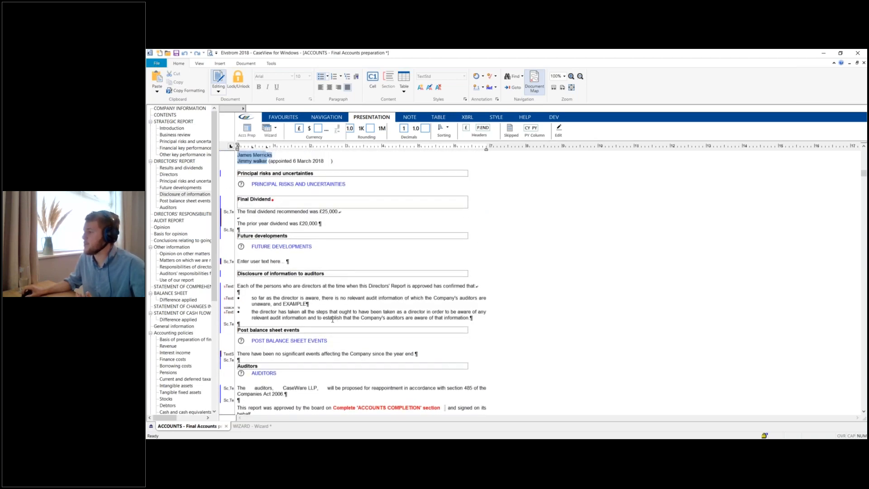
scroll(277, 213, down, 3)
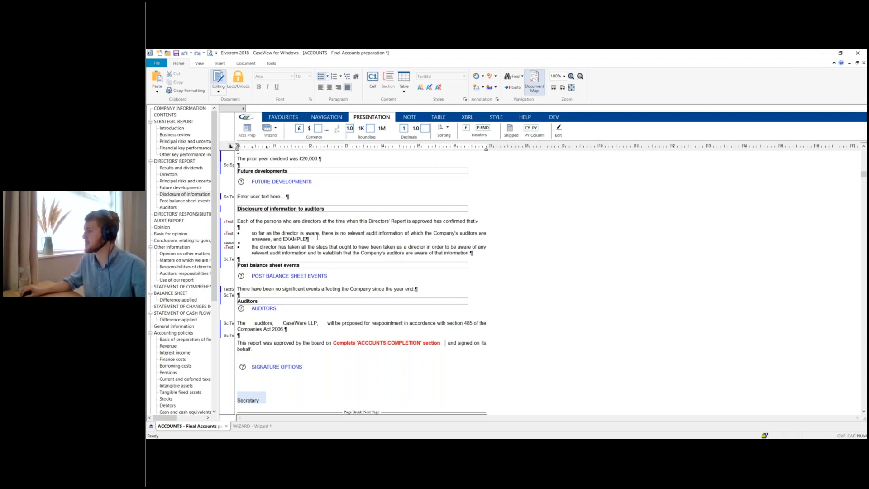
Delete "EXAMPLE" after "unaware, and" in the first bullet of Disclosure of information to auditors
key(BackSpace)
key(BackSpace)
key(BackSpace)
key(BackSpace)
key(BackSpace)
key(BackSpace)
key(BackSpace)
key(BackSpace)
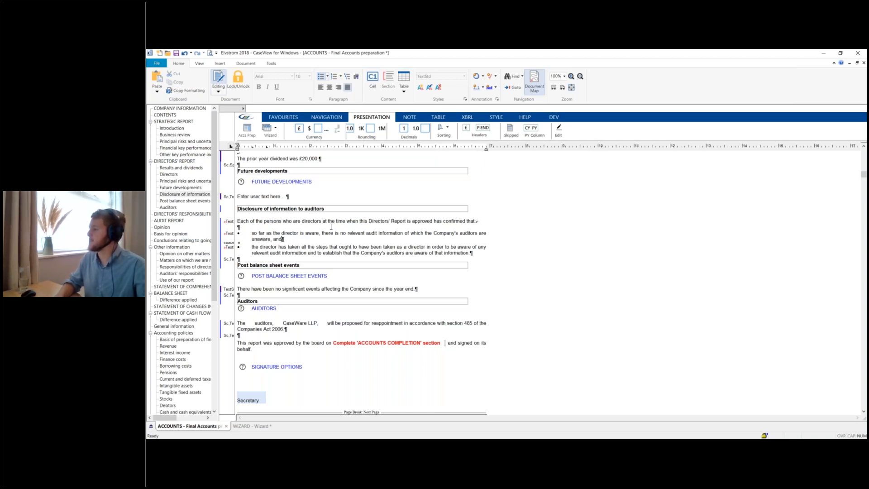
Turn Enable Editing off and back on to compare the locked and unlocked views
click(218, 91)
click(231, 130)
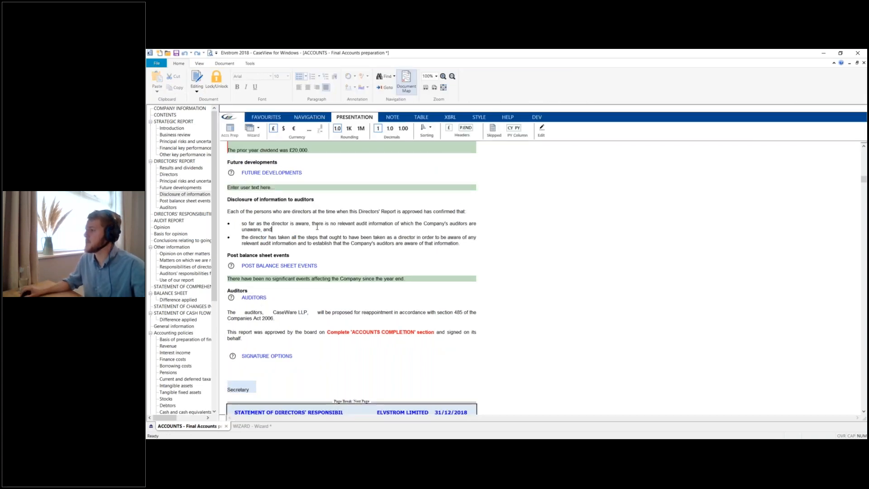
click(197, 91)
click(209, 126)
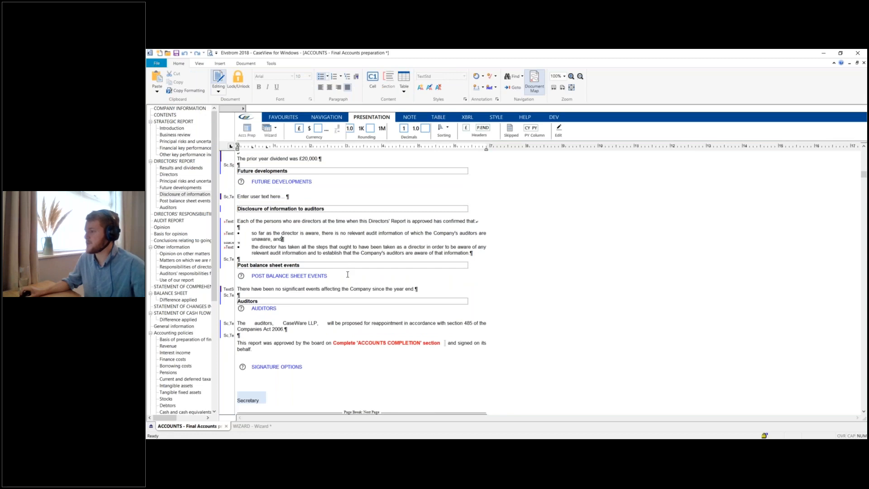
Insert seven blank lines between the prior year dividend sentence and the Future developments heading
scroll(331, 272, up, 1)
scroll(333, 280, up, 3)
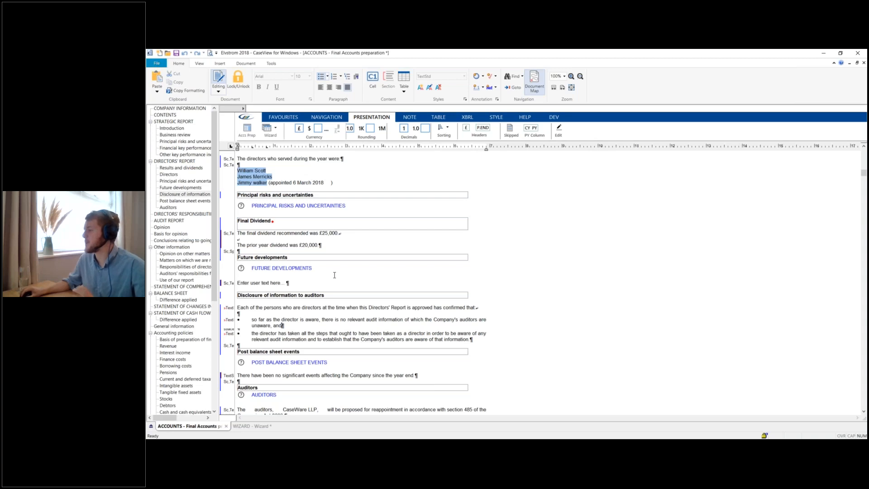
click(345, 235)
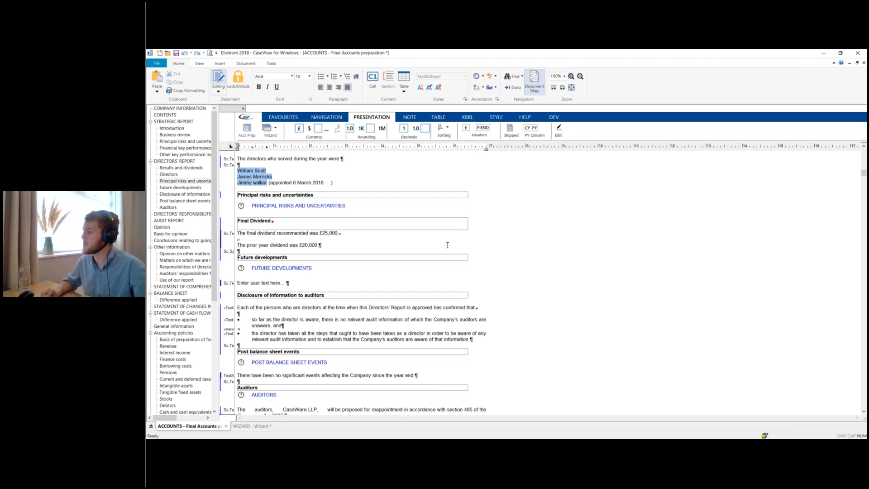
key(Up)
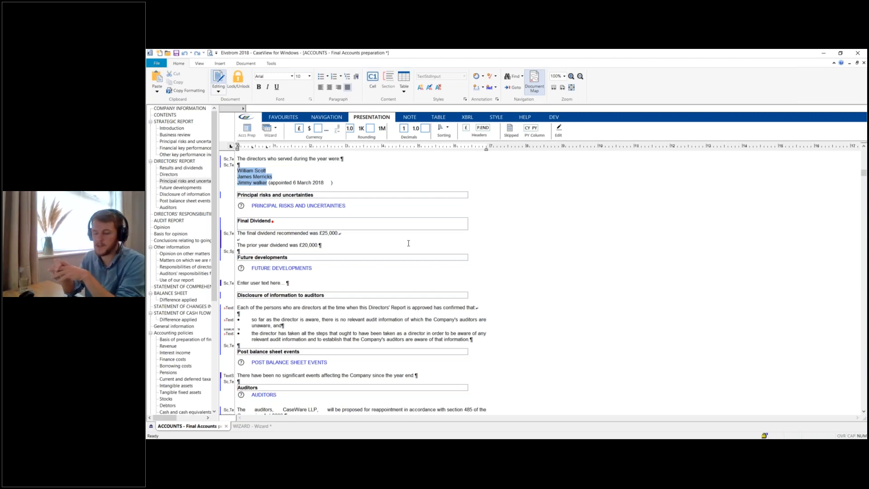
key(Down)
key(Down)
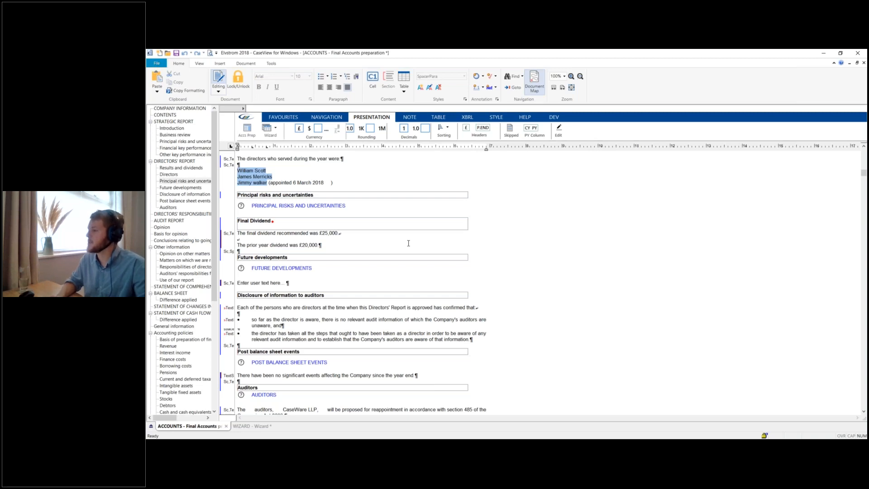
key(Return)
key(Return)
key(Return)
key(Return)
key(Return)
key(Return)
key(Return)
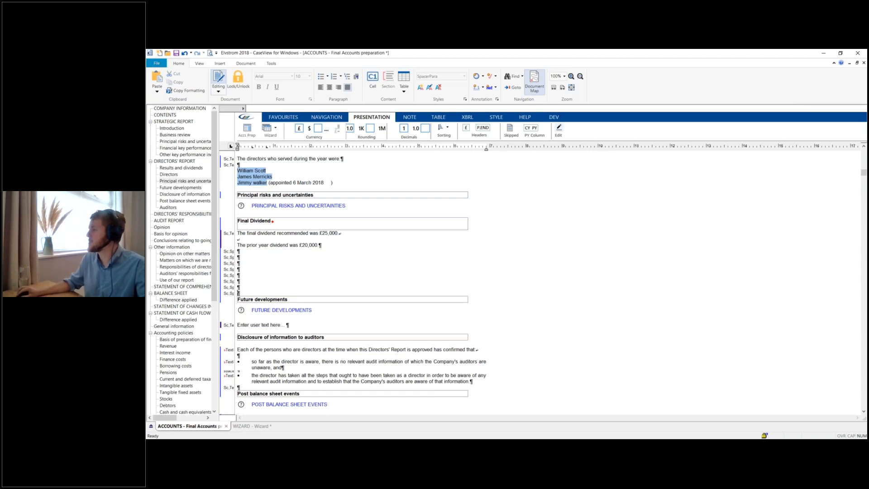
Turn off Enable Editing and check the spacing above the Future developments heading in the normal view
click(218, 91)
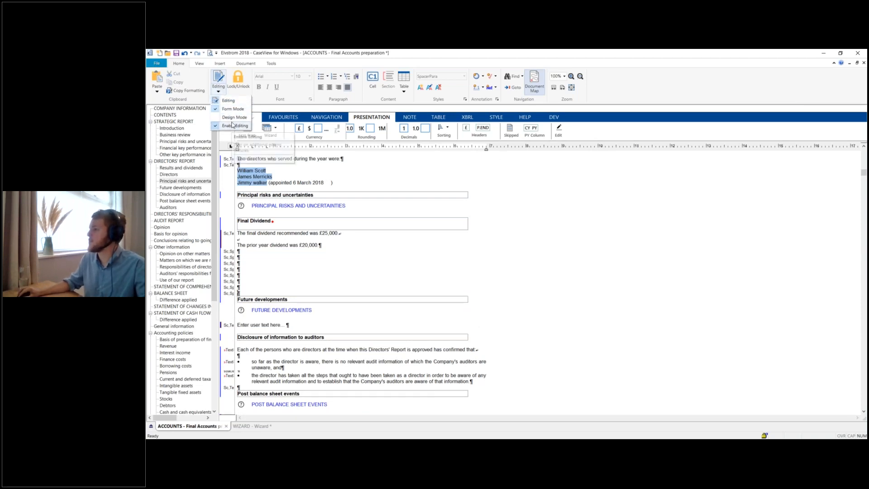
click(234, 118)
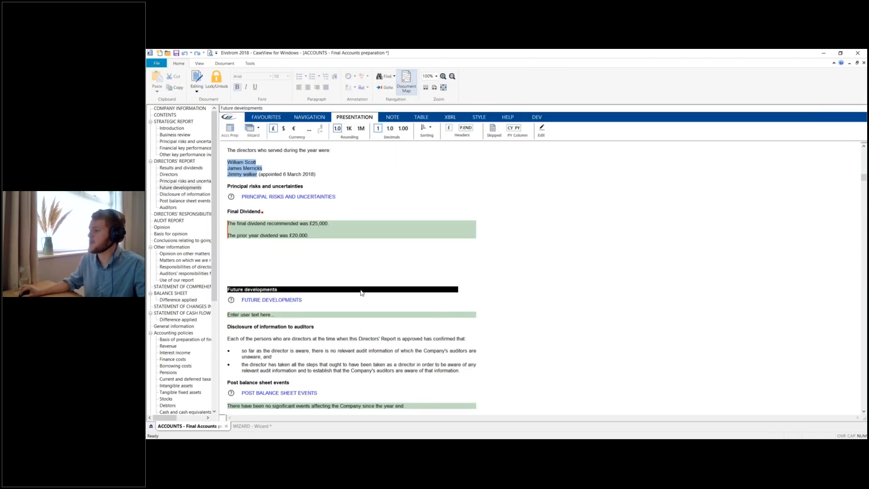
click(362, 284)
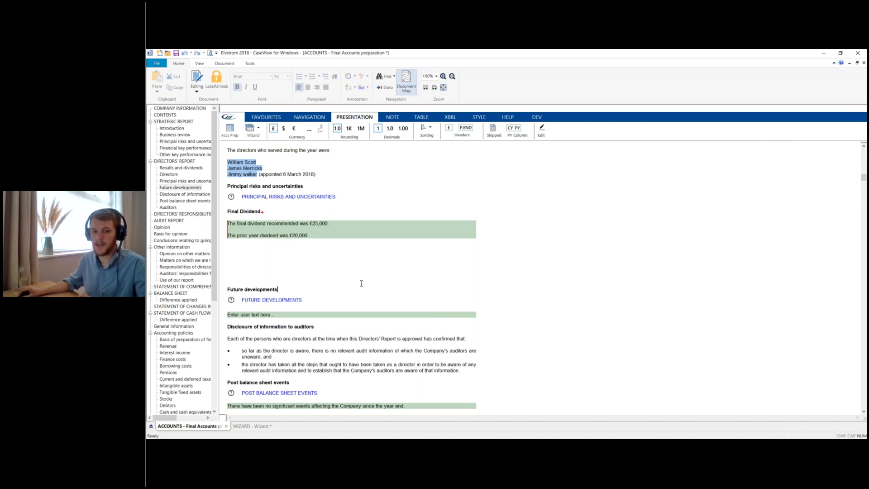
Add three blank lines and a Next page break between the two dividend sentences in the Final Dividend user text
click(315, 228)
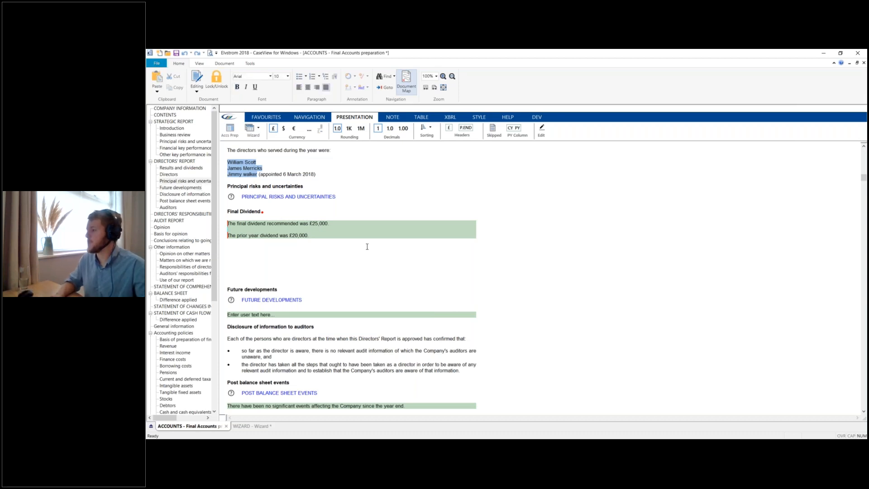
key(Return)
key(Return)
key(Return)
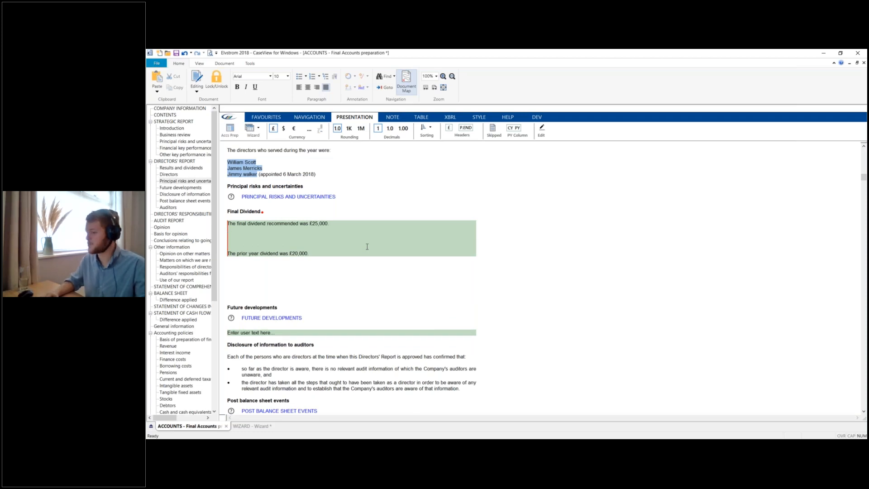
key(ctrl+Return)
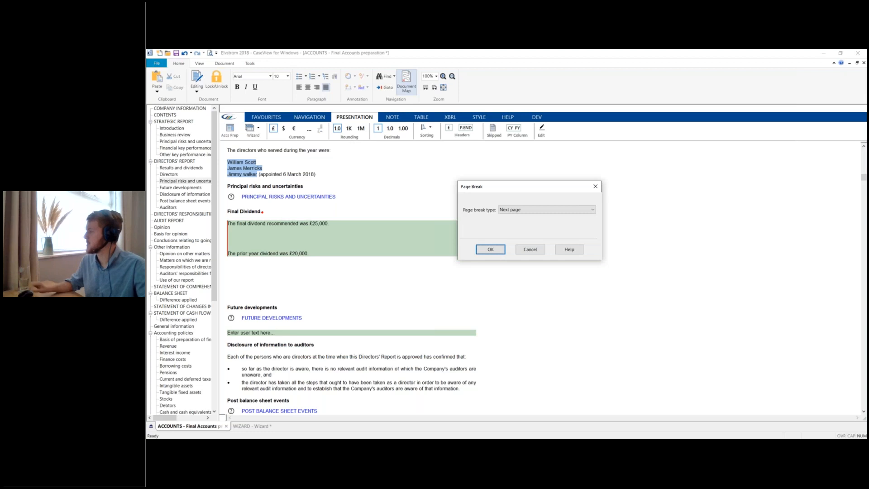
key(Return)
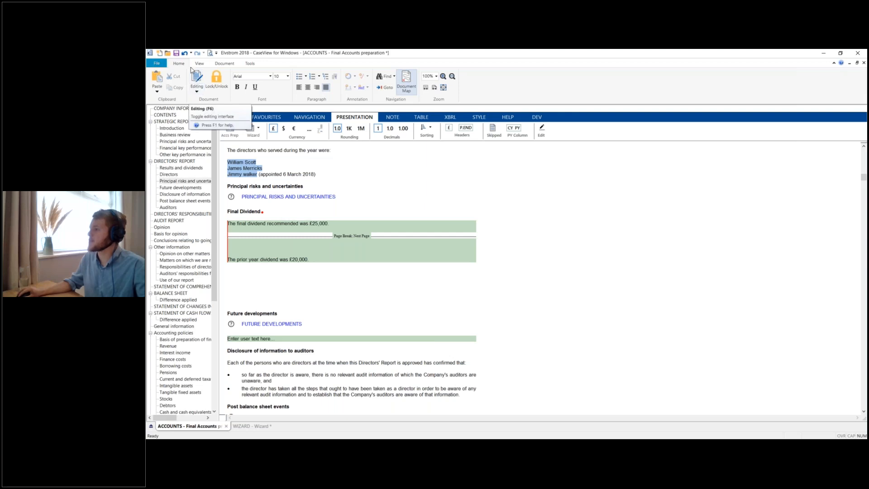
Preview the printed accounts, check the Directors' report pages on both sides of the page break, and close the preview
click(210, 54)
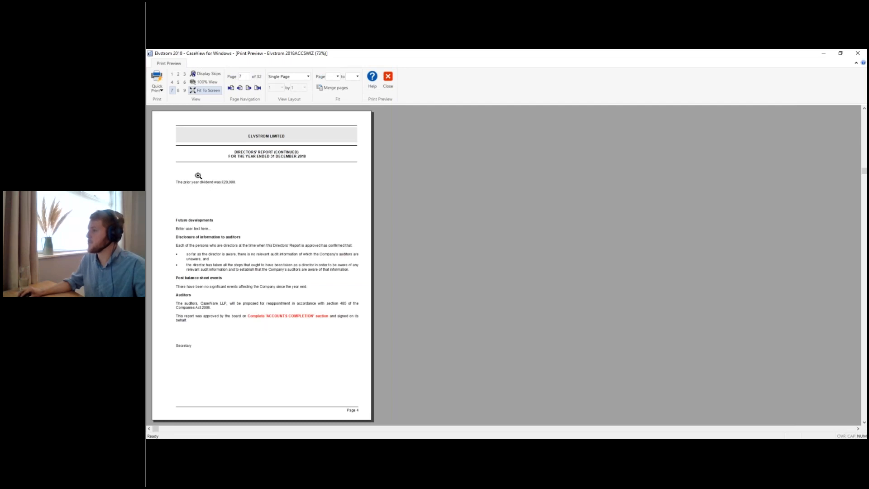
click(239, 88)
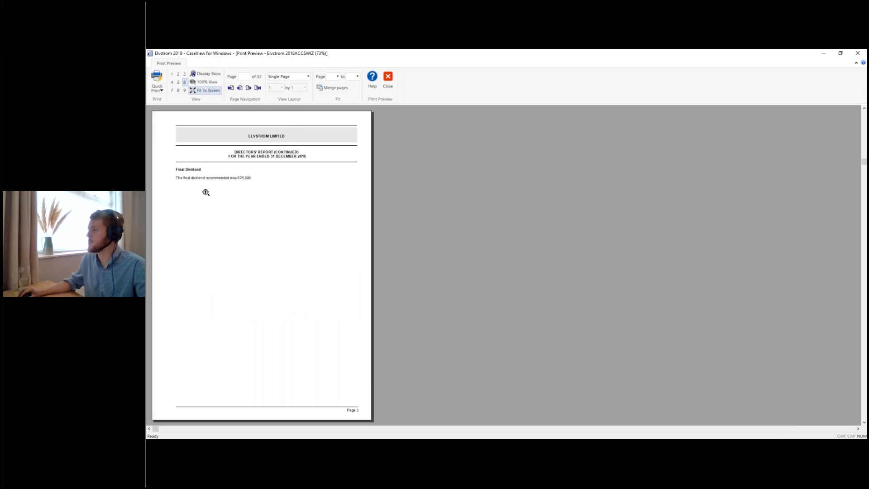
click(388, 77)
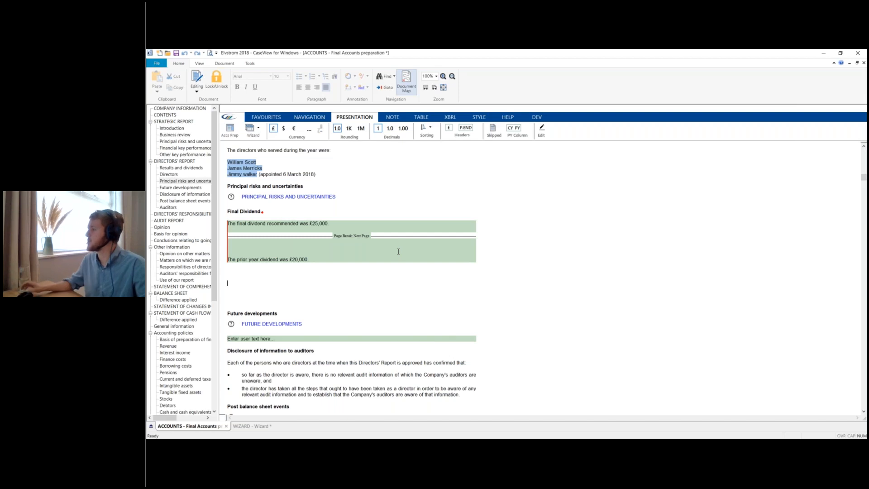
Enable editing of the accounts document again, leaving it in form mode rather than design mode
click(195, 91)
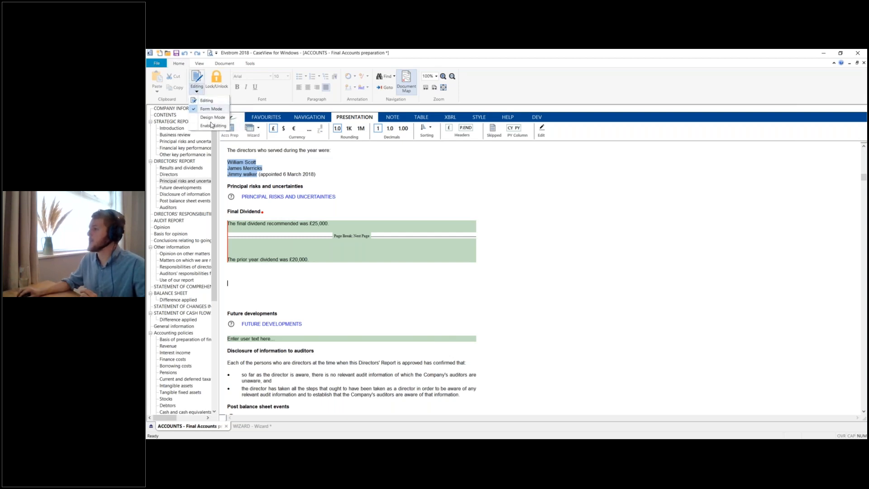
click(200, 116)
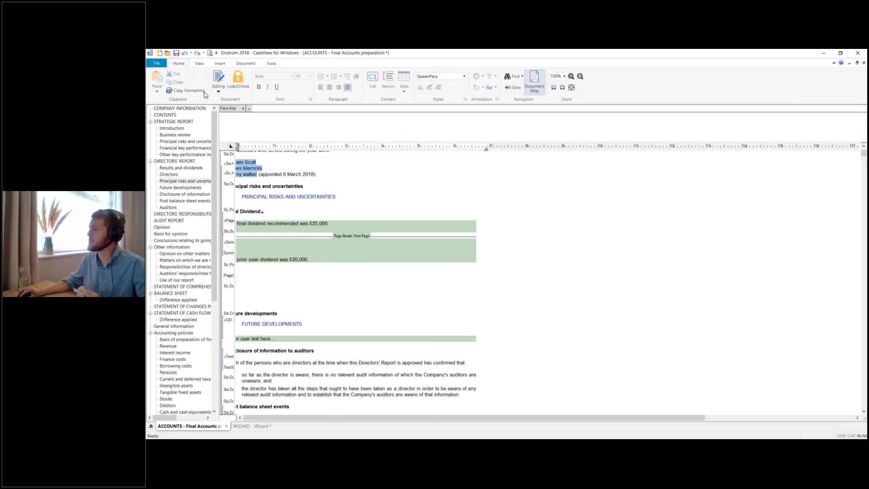
click(221, 93)
click(229, 119)
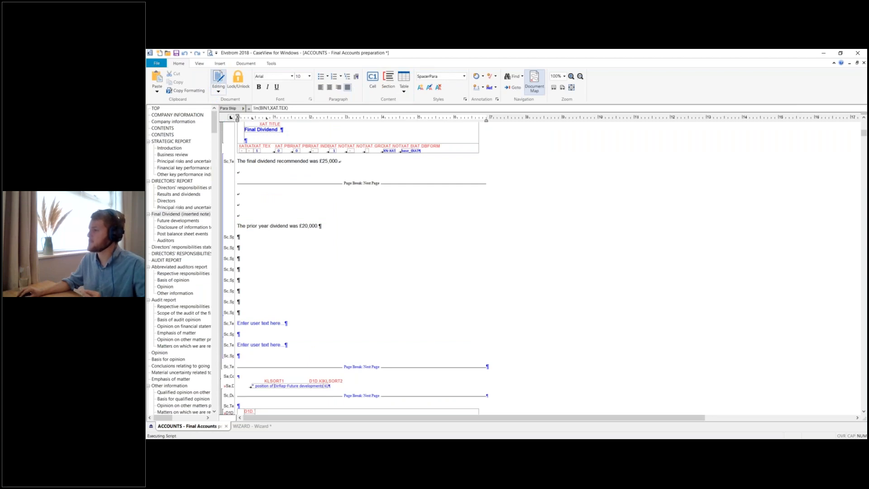
click(219, 92)
click(219, 94)
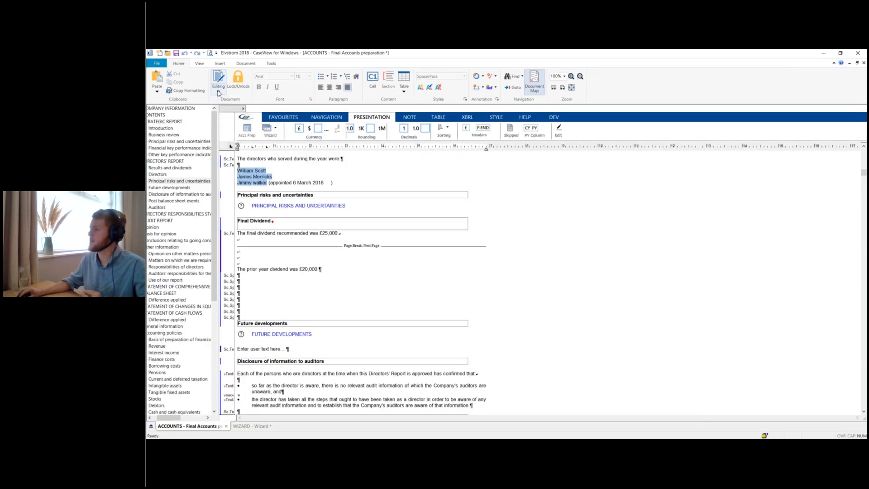
Insert the file Example Word Object.docx from the Desktop as an embedded object between the Final Dividend text and Future developments
click(225, 66)
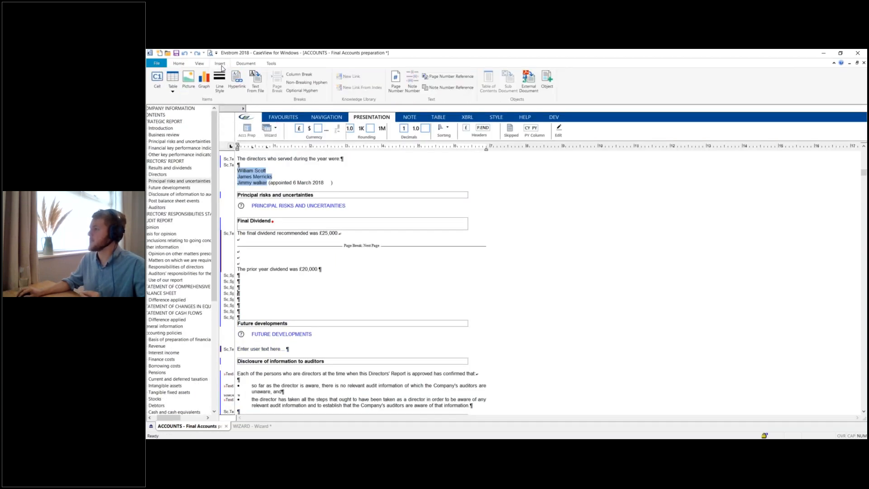
click(548, 82)
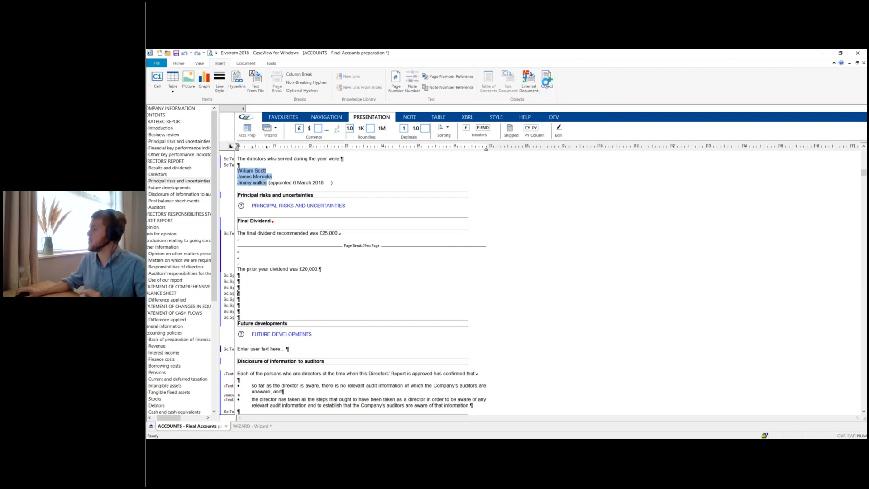
drag(499, 203, 426, 176)
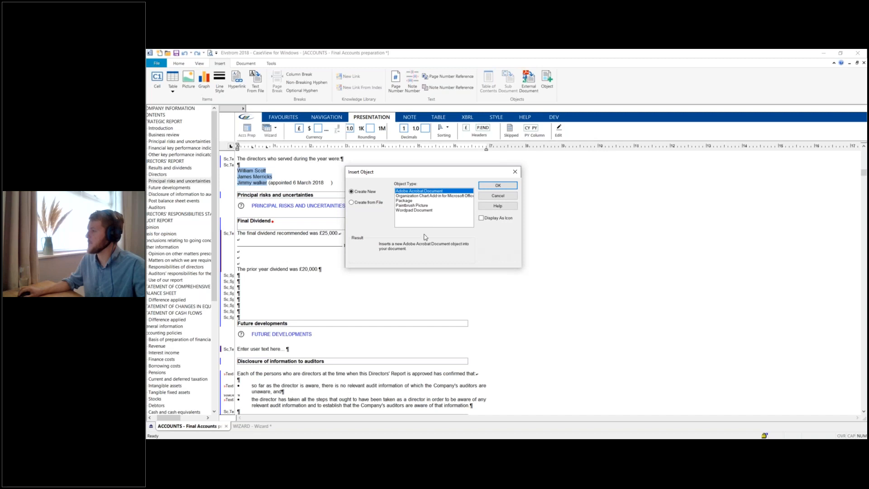
click(365, 204)
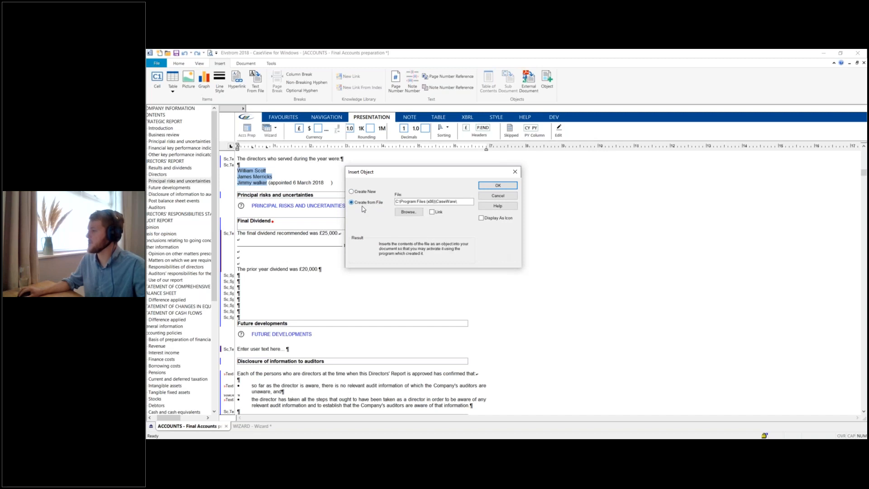
click(412, 213)
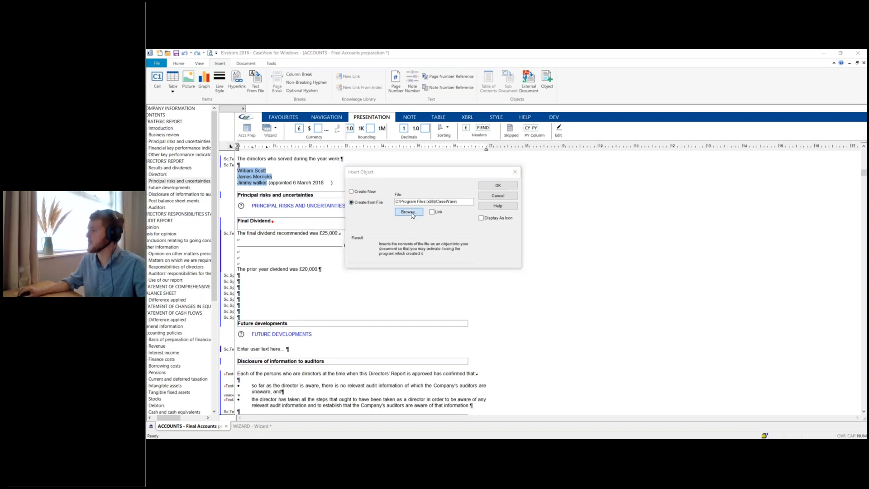
click(376, 270)
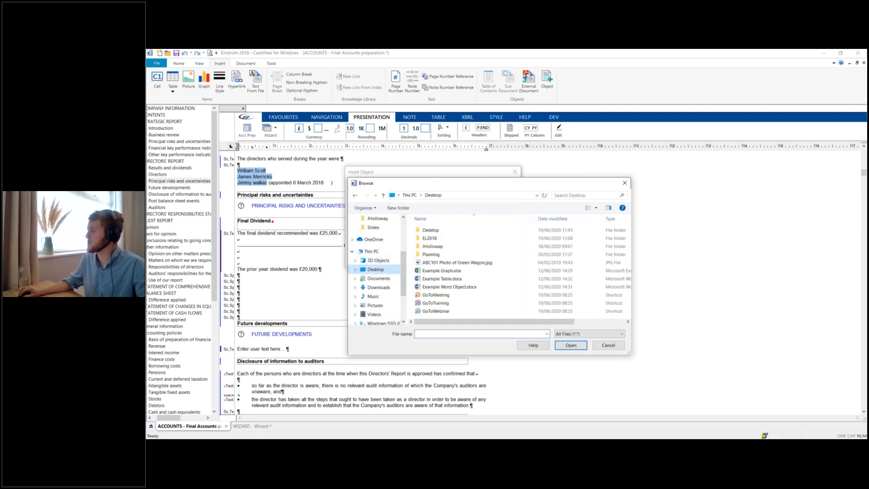
click(447, 288)
double_click(447, 287)
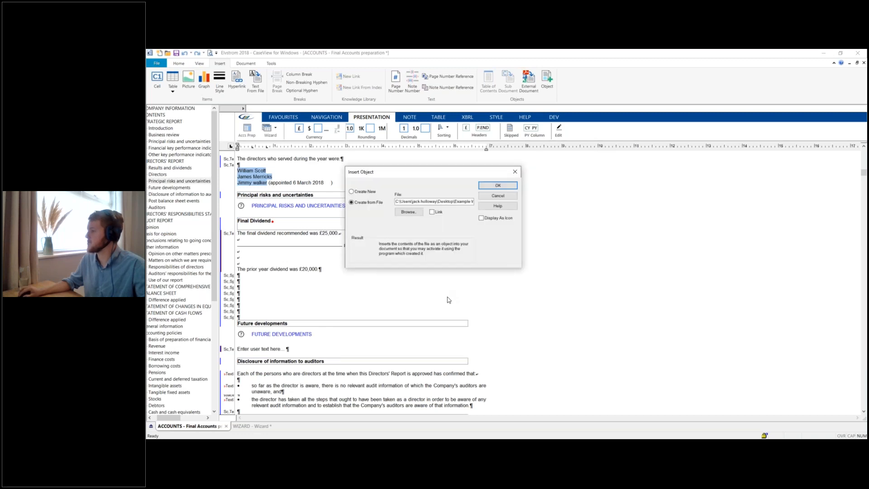
click(497, 187)
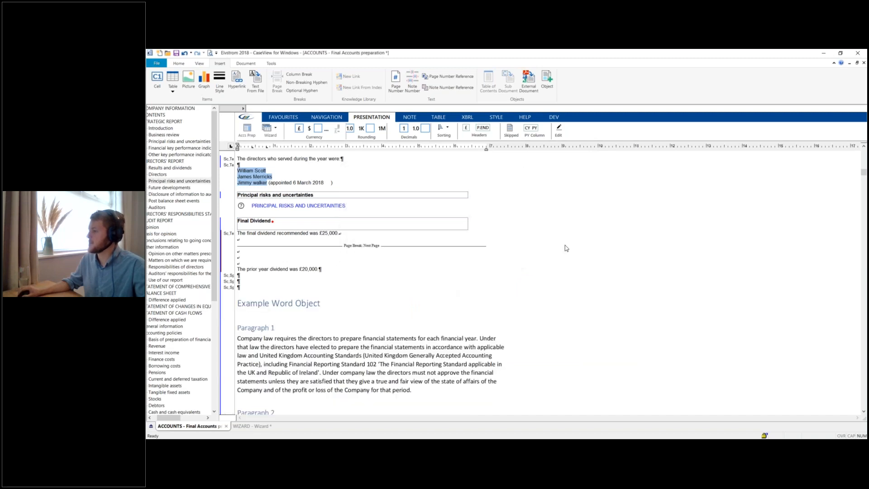
Review the inserted Word object and the Directors' report sections around it
scroll(520, 239, down, 2)
scroll(485, 228, down, 3)
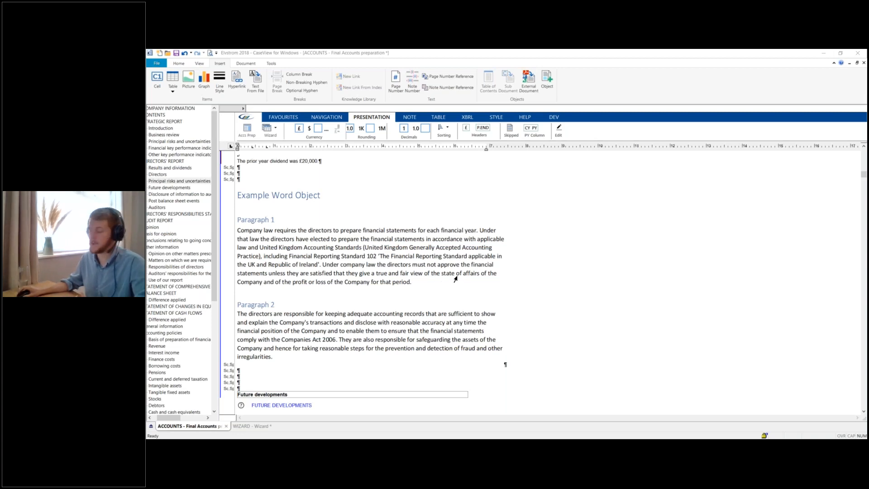
scroll(448, 292, up, 3)
scroll(448, 292, up, 4)
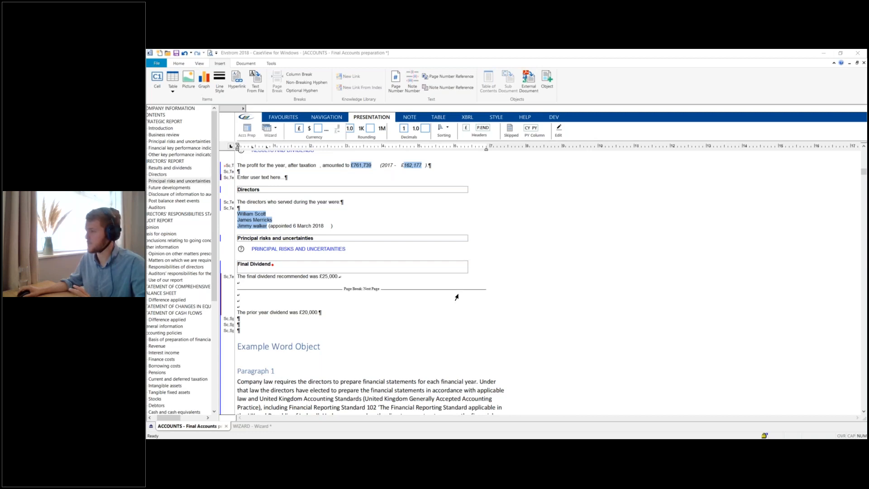
scroll(498, 295, up, 2)
scroll(511, 315, down, 5)
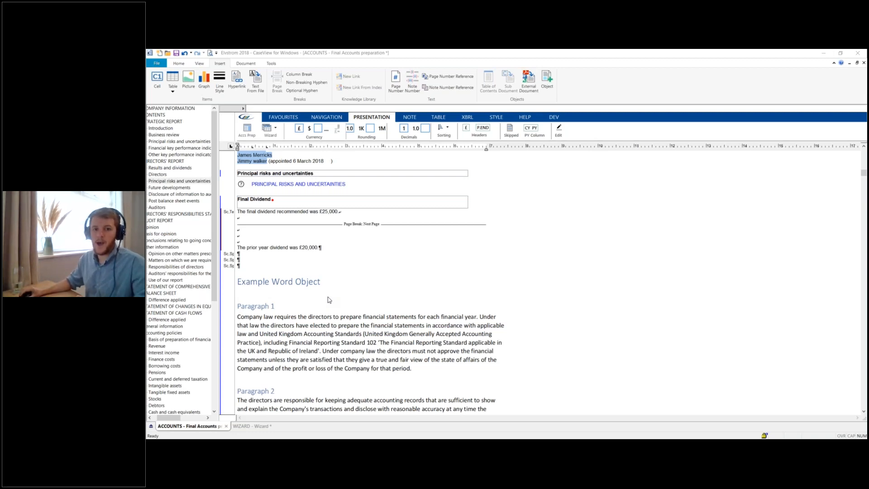
click(370, 256)
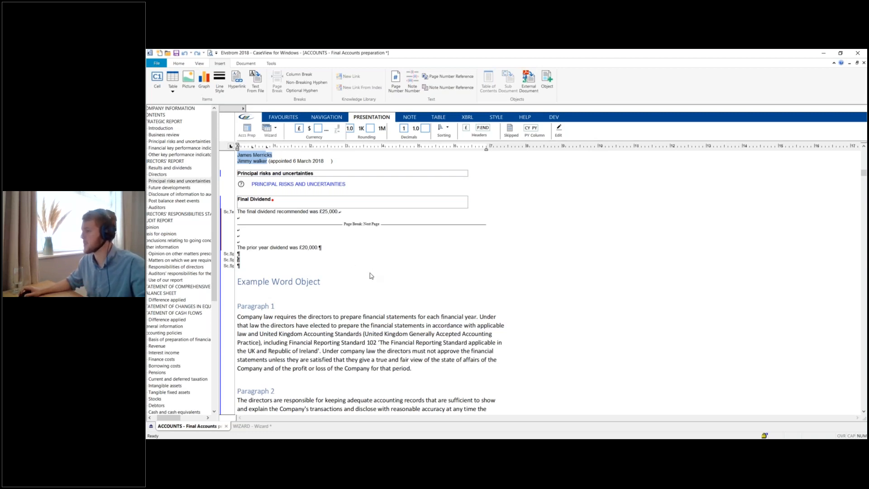
scroll(372, 276, up, 1)
scroll(418, 283, up, 2)
scroll(416, 288, up, 1)
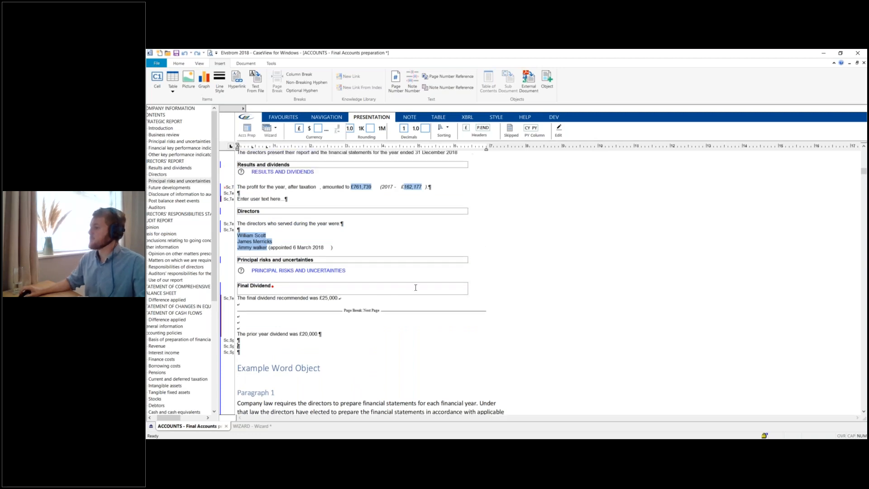
Add an Extra report section after Post balance sheet events in the Directors' report
scroll(415, 287, down, 6)
scroll(351, 249, down, 5)
scroll(351, 249, down, 7)
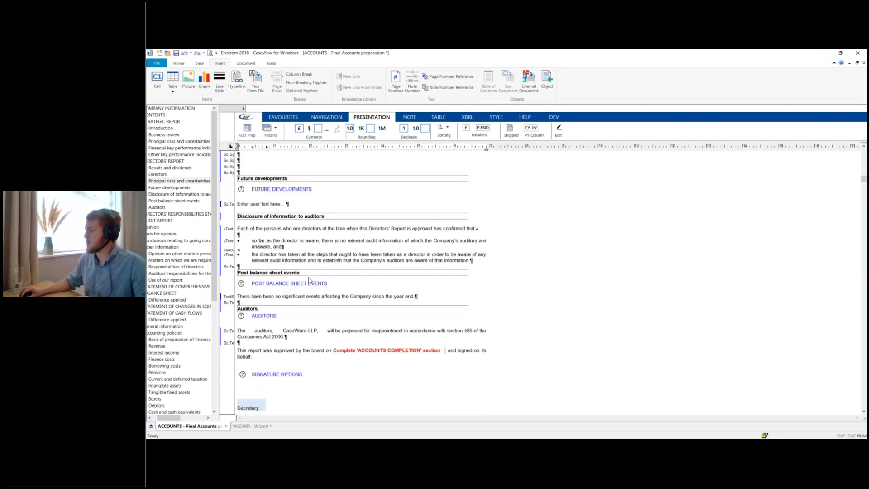
click(360, 297)
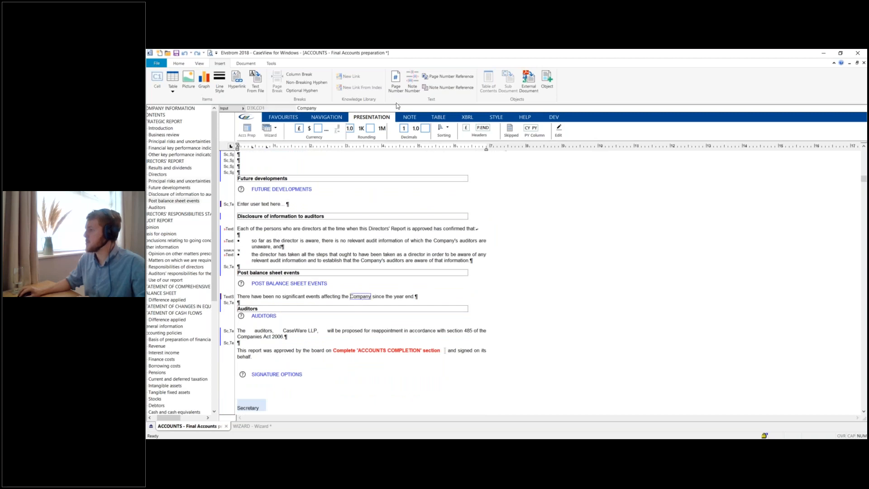
click(296, 129)
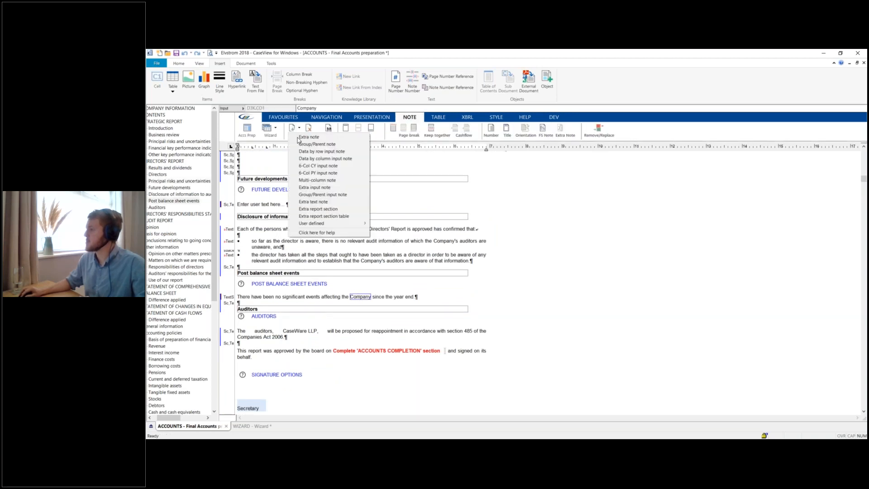
click(319, 210)
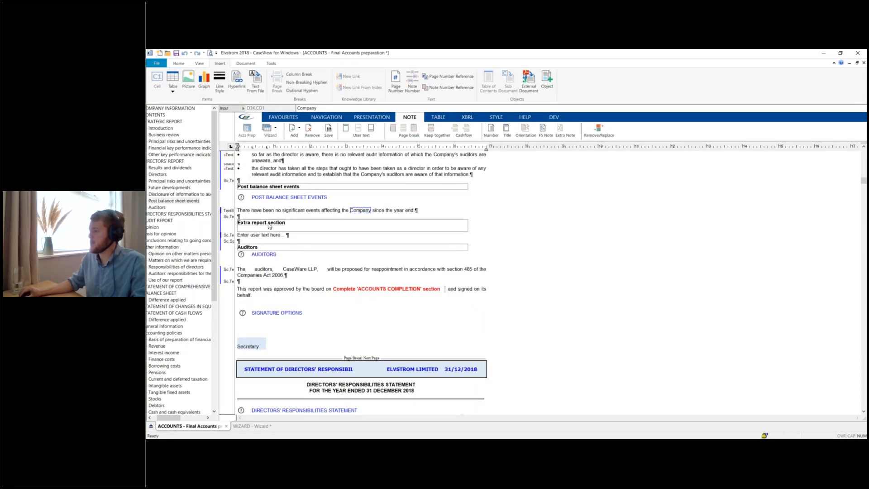
Title the extra report section "Profit for the Year"
click(270, 223)
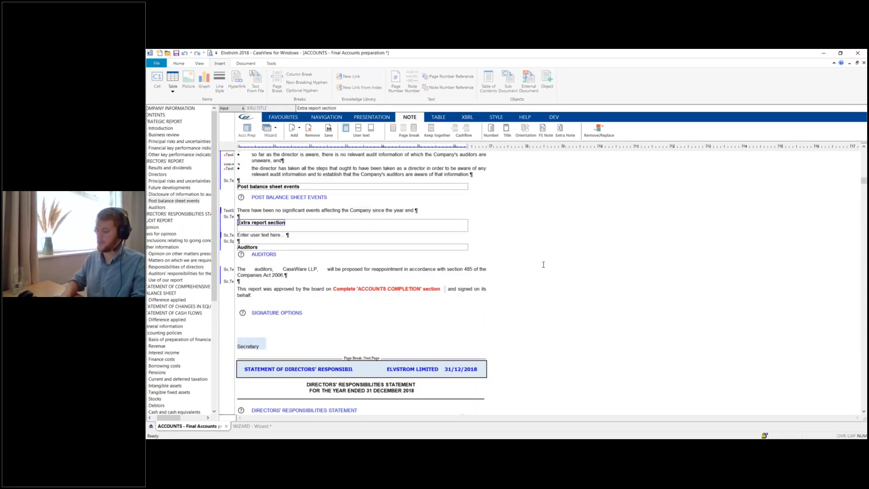
text(Profit for the)
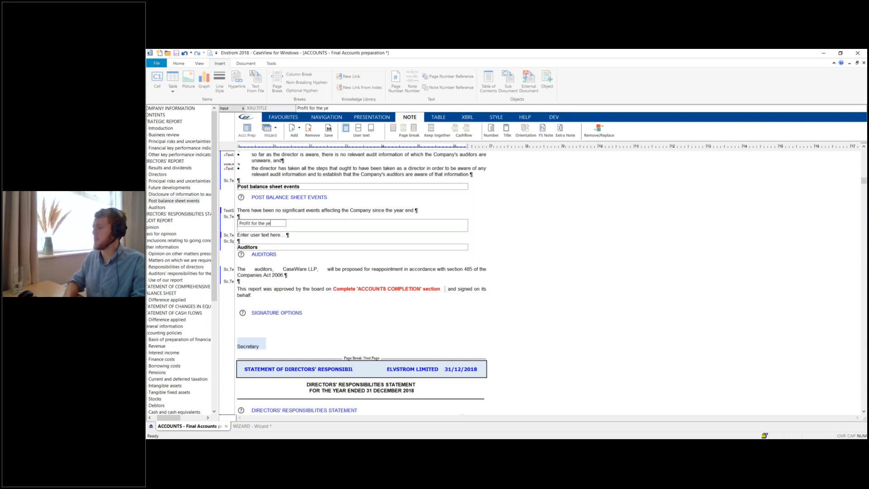
text( Year)
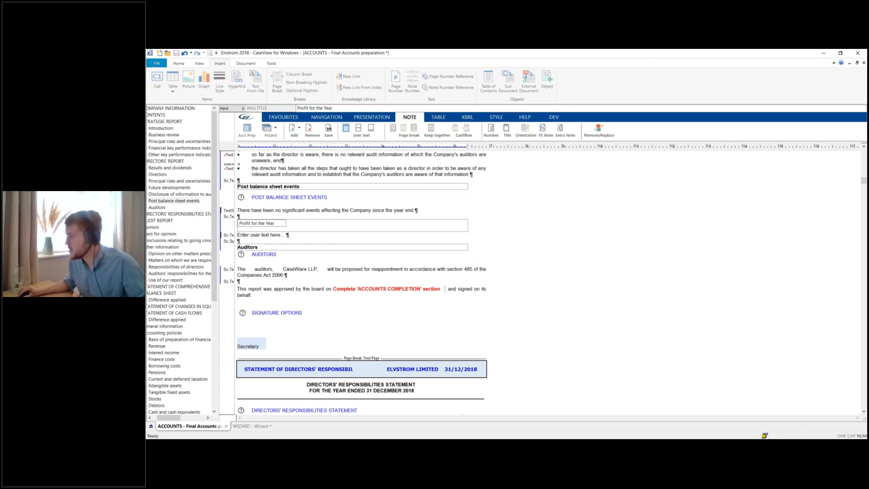
Replace the placeholder user text under Profit for the Year with "Profit for the year was £"
click(287, 235)
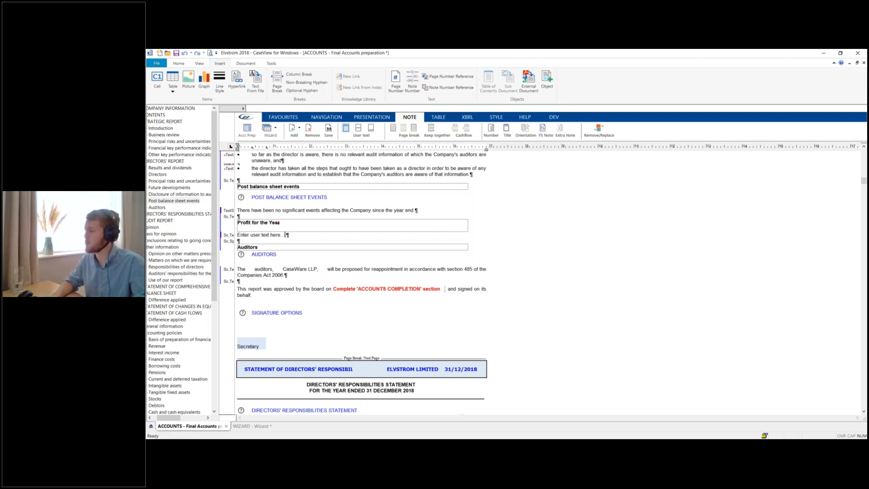
key(BackSpace)
key(BackSpace)
key(BackSpace)
key(BackSpace)
key(BackSpace)
key(BackSpace)
key(BackSpace)
key(BackSpace)
key(BackSpace)
key(BackSpace)
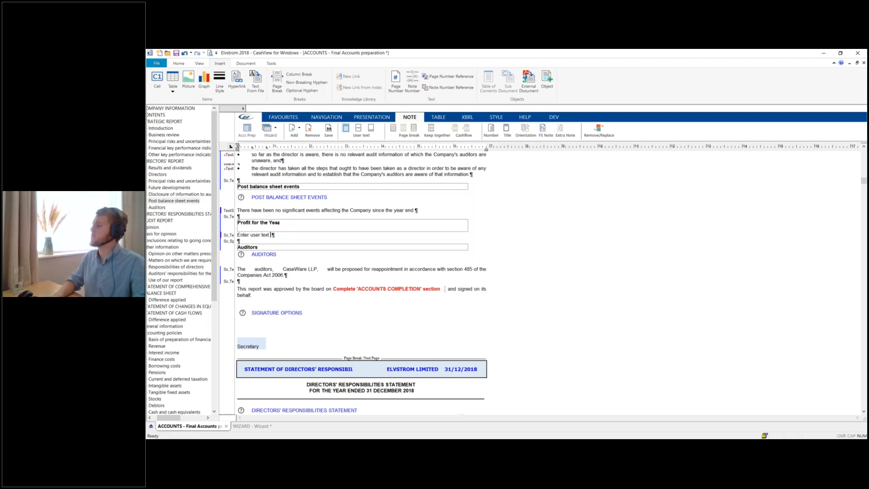
key(BackSpace)
key(BackSpace)
key(BackSpace)
key(BackSpace)
key(BackSpace)
key(BackSpace)
key(BackSpace)
key(BackSpace)
key(BackSpace)
key(BackSpace)
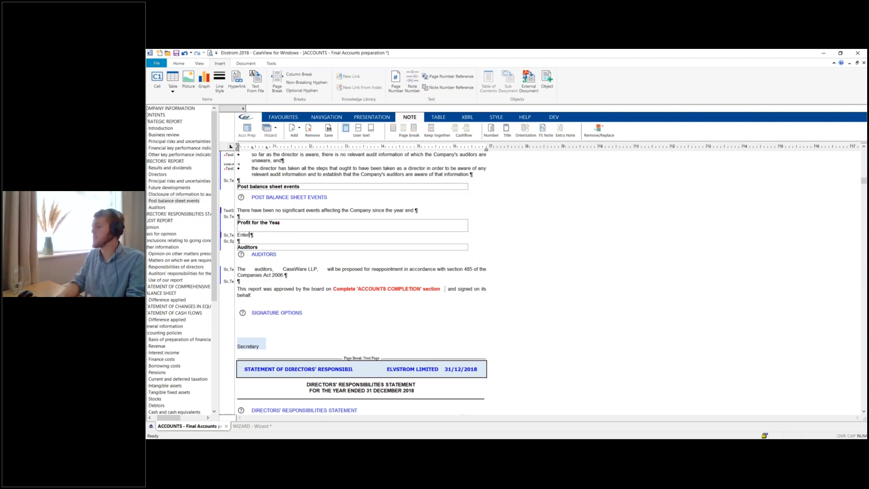
key(BackSpace)
key(BackSpace)
key(BackSpace)
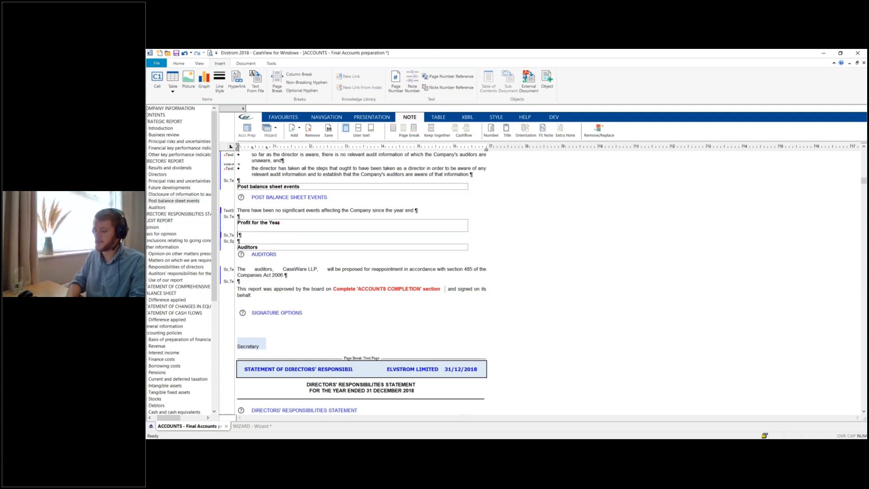
text(Profit f)
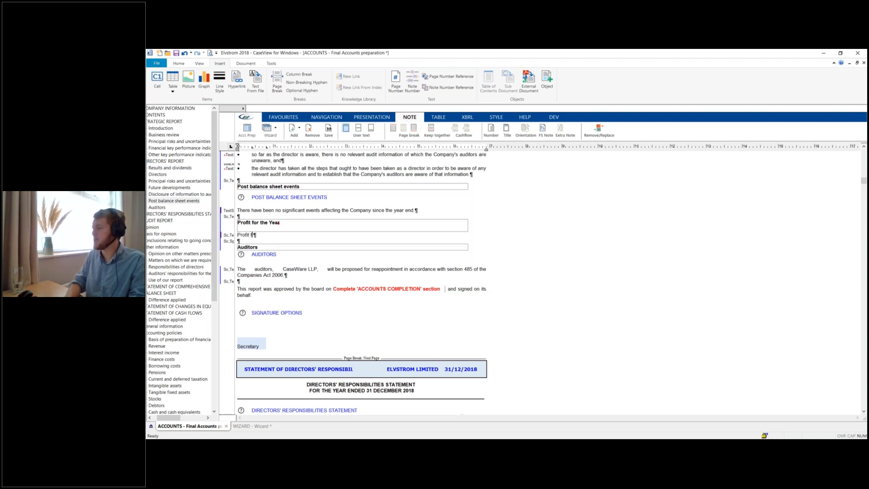
text(or the year was £)
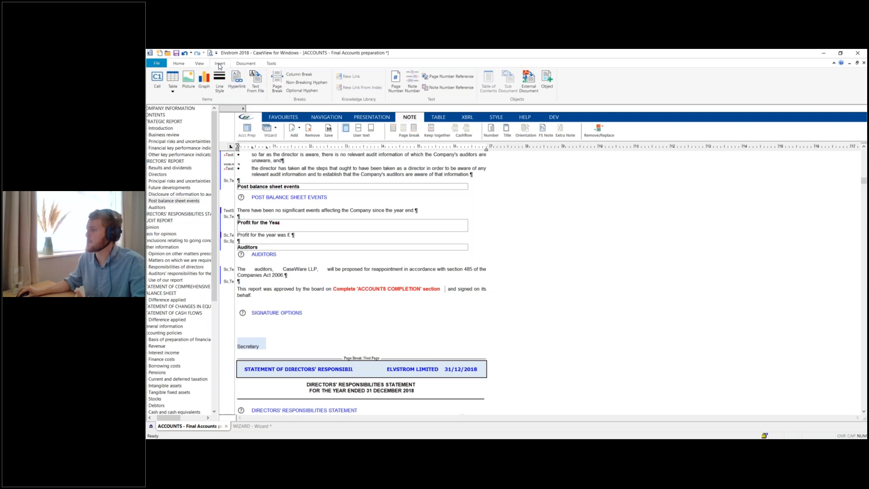
Start a new cell after the £ sign with cell number USX1 and cell type Numeric
click(180, 65)
click(229, 65)
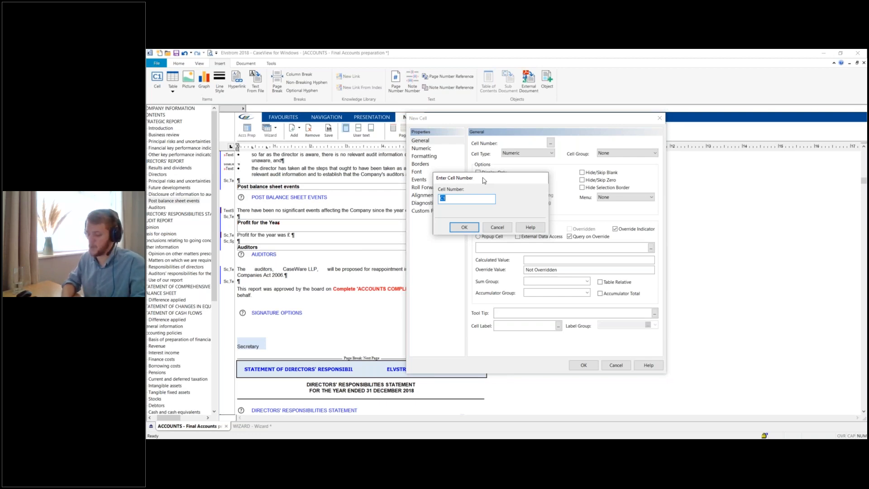
text(USX)
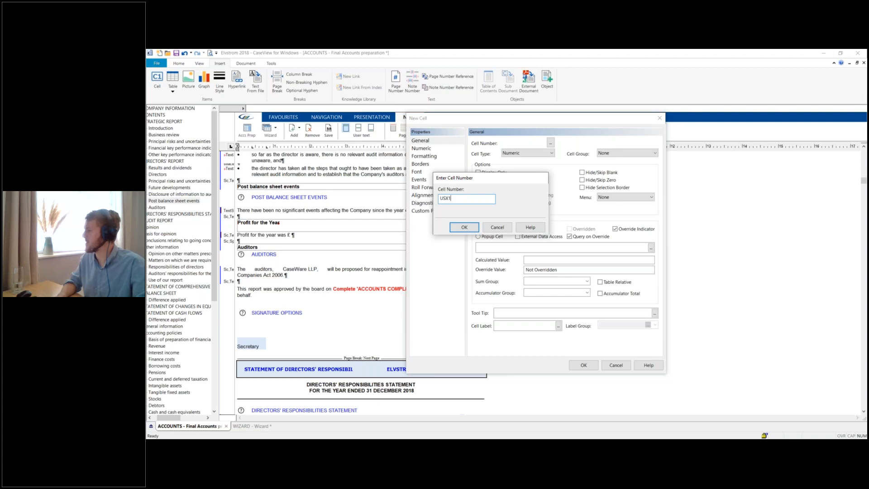
key(Return)
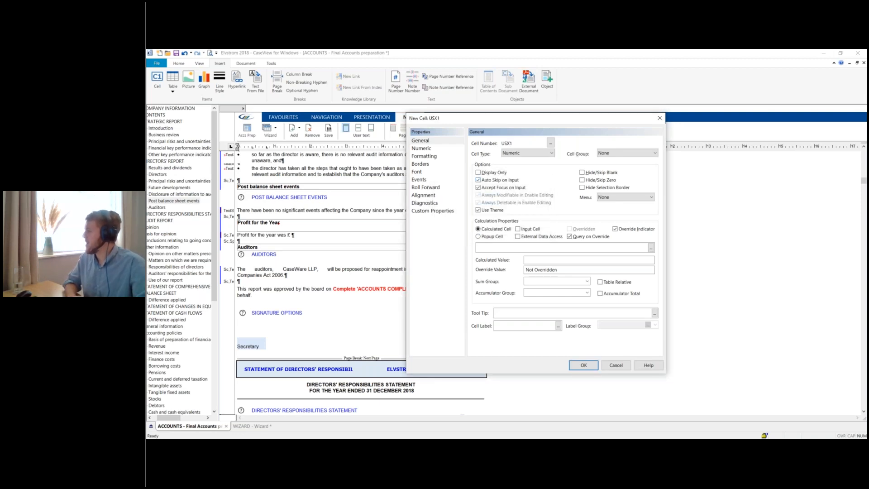
click(513, 153)
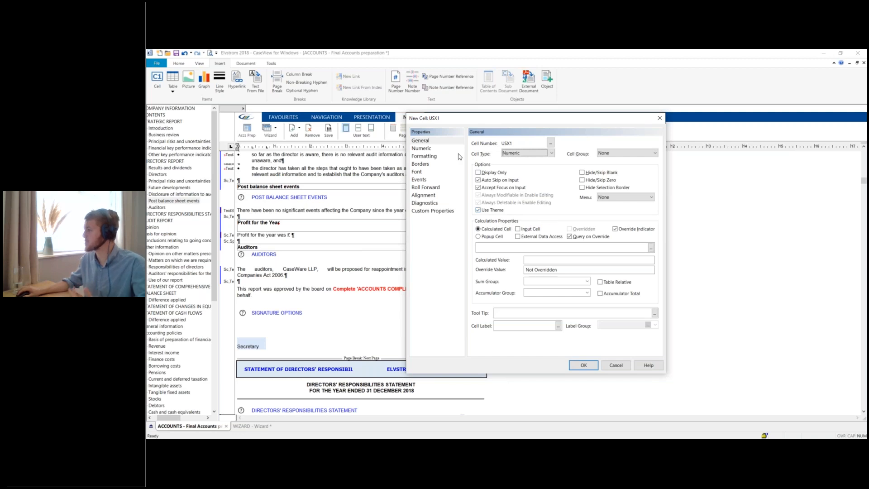
Set the width of new cell USX1 to Variable, keep it a calculated cell, and insert it
click(423, 148)
click(513, 150)
click(511, 156)
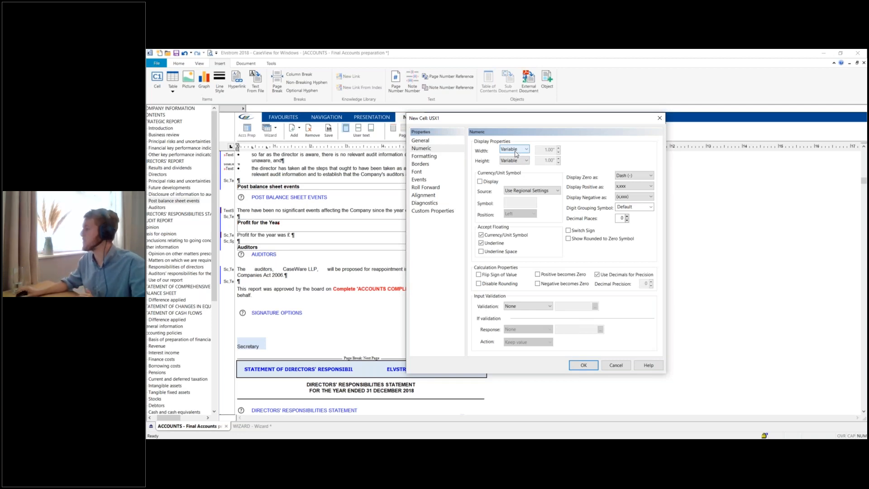
click(436, 141)
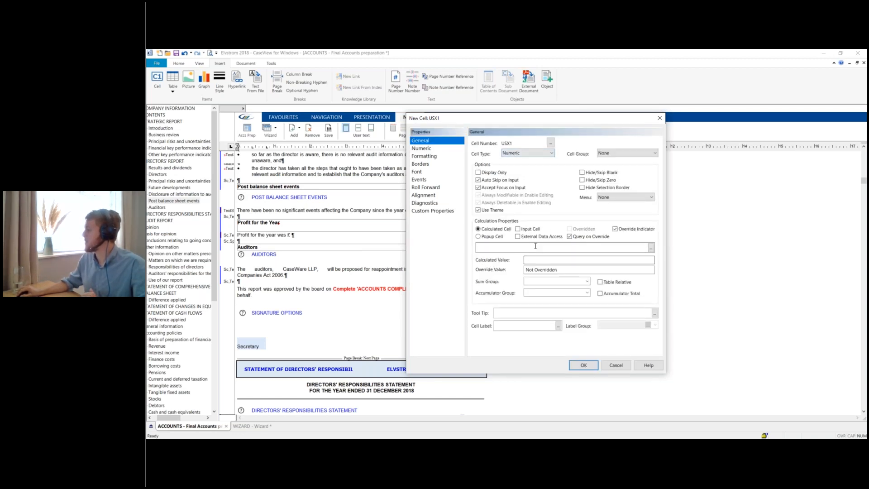
click(584, 365)
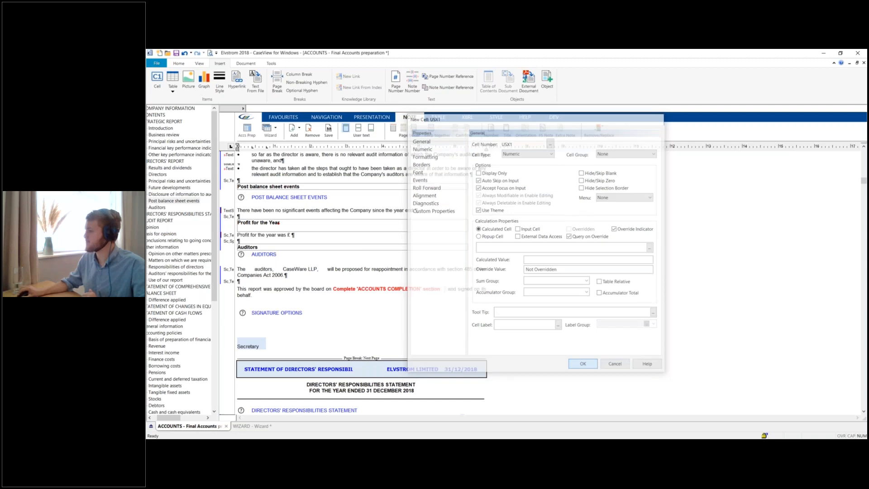
Look up the cell number of the current-year Profit for the financial year figure in the Statement of Comprehensive Income through its technical support information
click(292, 236)
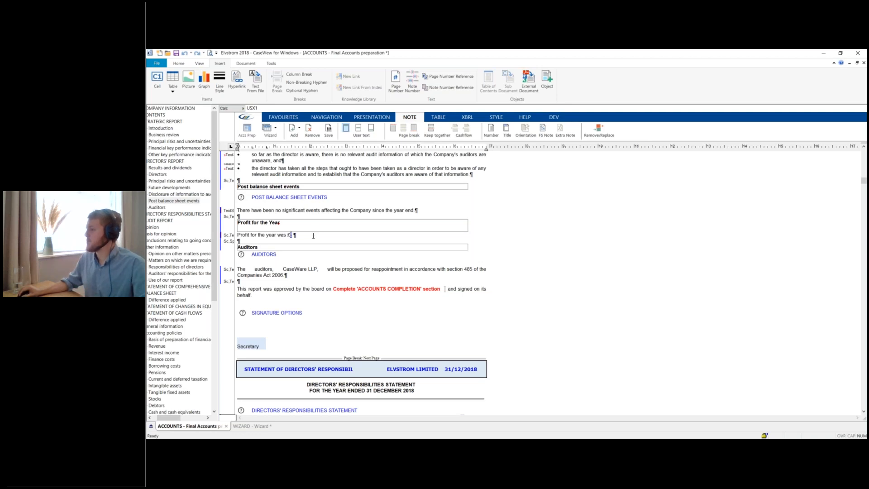
click(178, 287)
scroll(428, 296, down, 10)
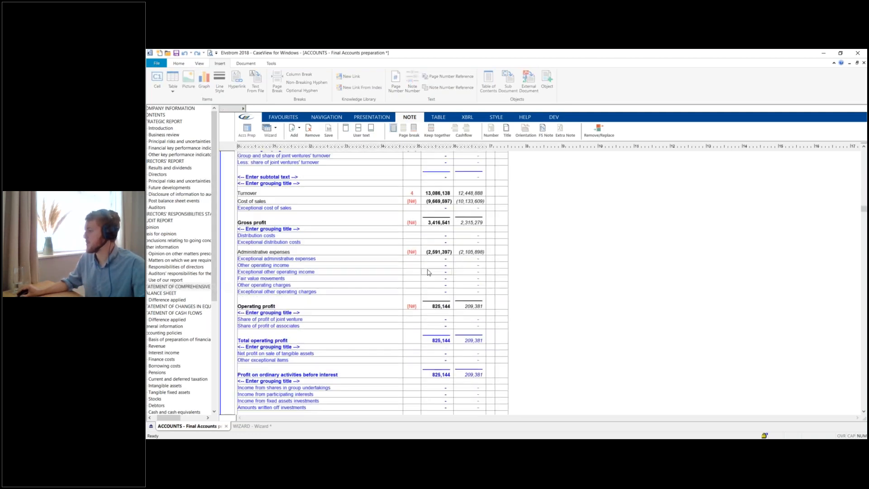
click(440, 307)
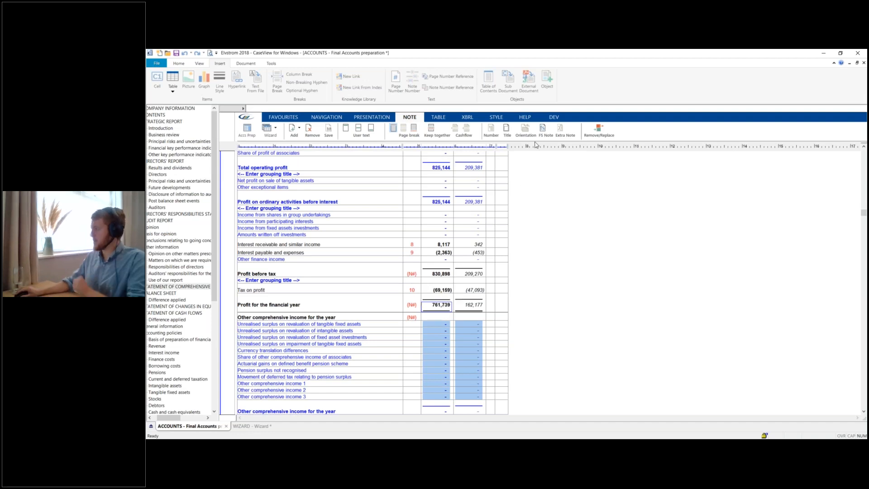
click(525, 117)
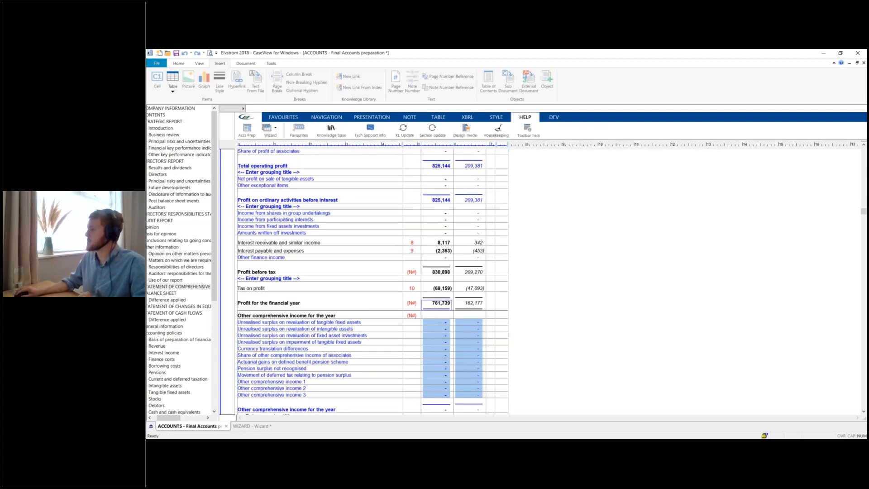
click(370, 129)
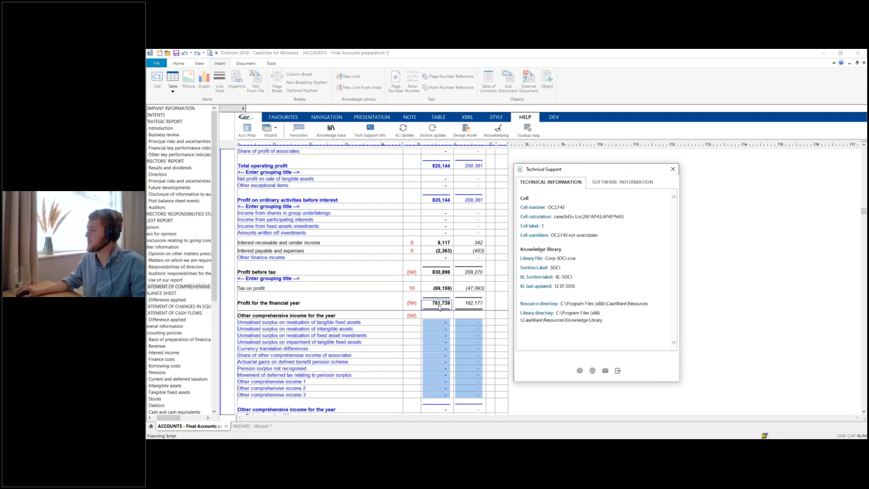
click(673, 170)
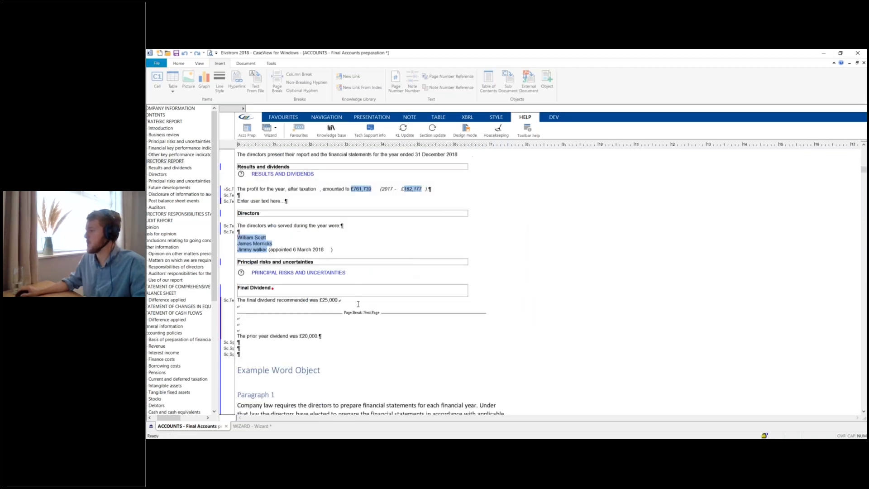
Set the calculation of cell USX1 in the Profit for the Year section to OC2.F43 and accept the cell changes
scroll(399, 302, down, 15)
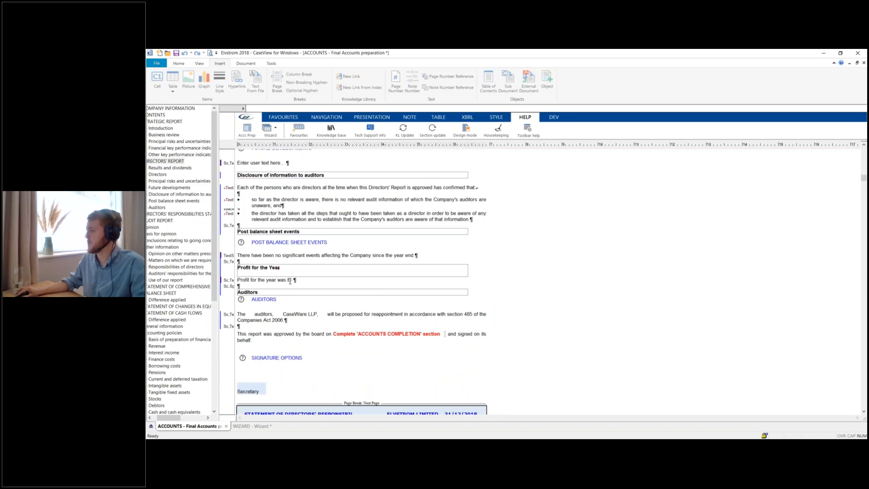
click(290, 280)
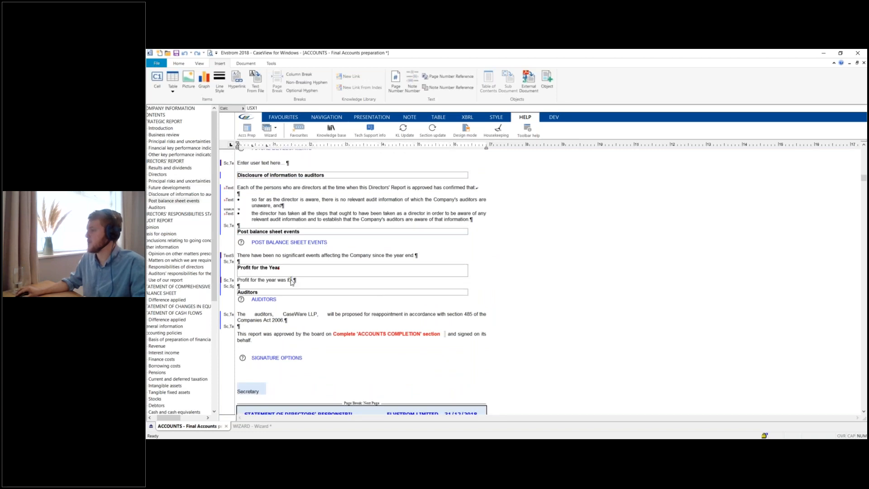
right_click(291, 281)
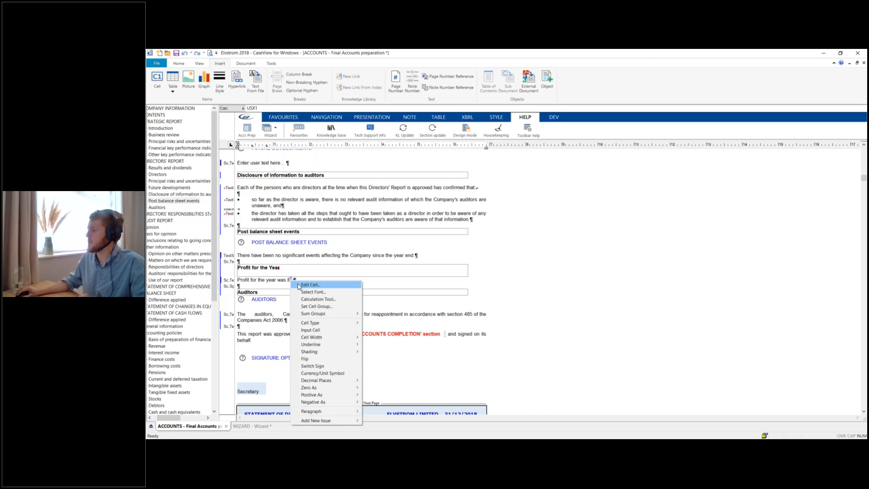
click(336, 302)
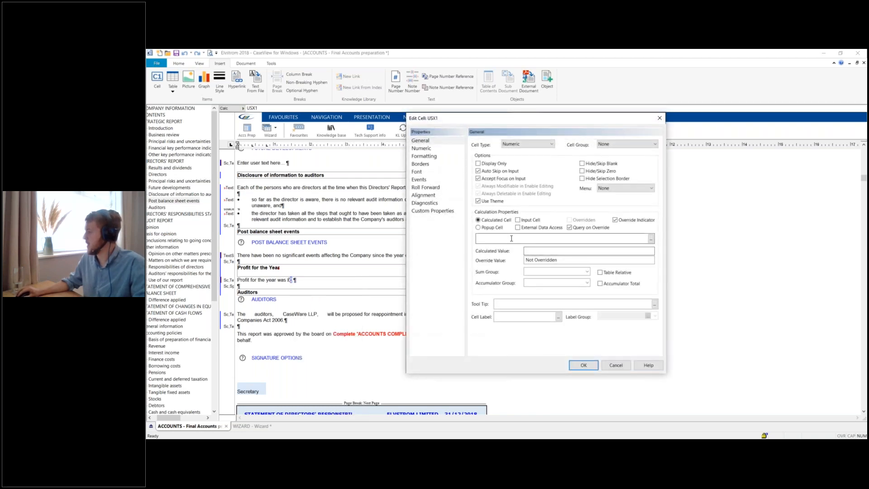
text(OC2.F43)
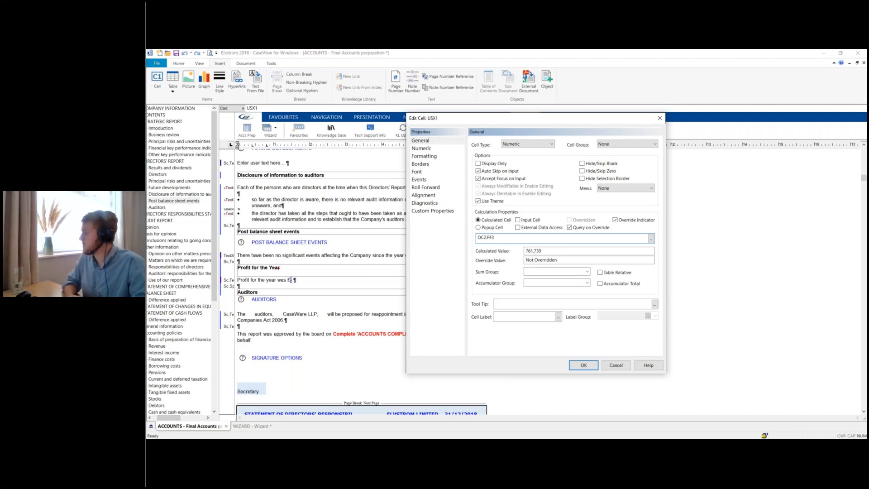
drag(544, 250, 525, 249)
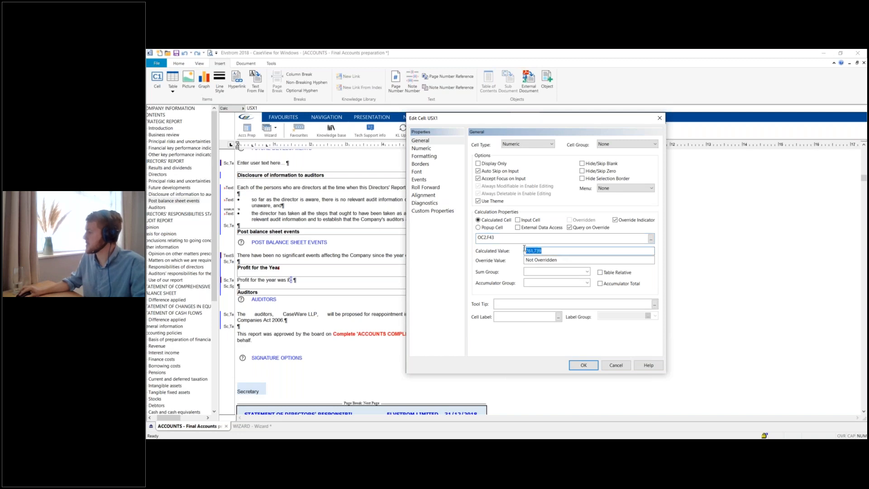
click(560, 251)
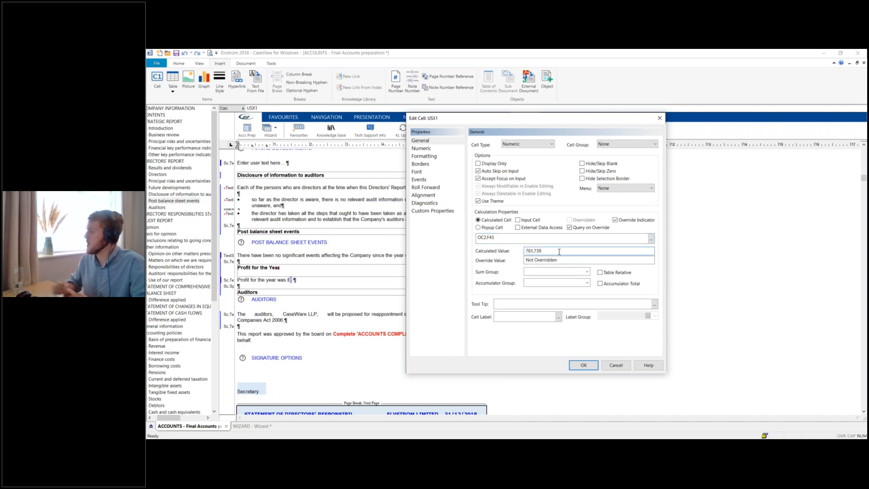
click(584, 365)
Below the profit sentence, leave a blank line and add "The wages and salaries cost for the year was £"
click(319, 281)
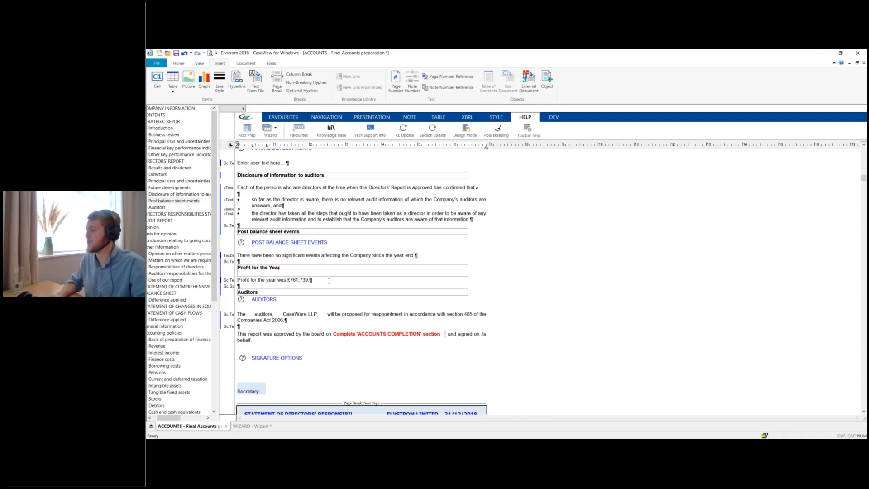
key(Return)
key(Return)
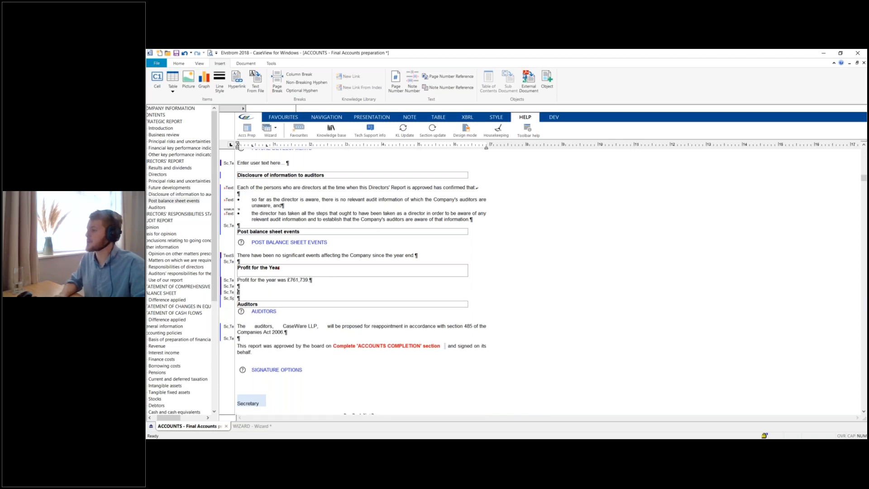
text(The w)
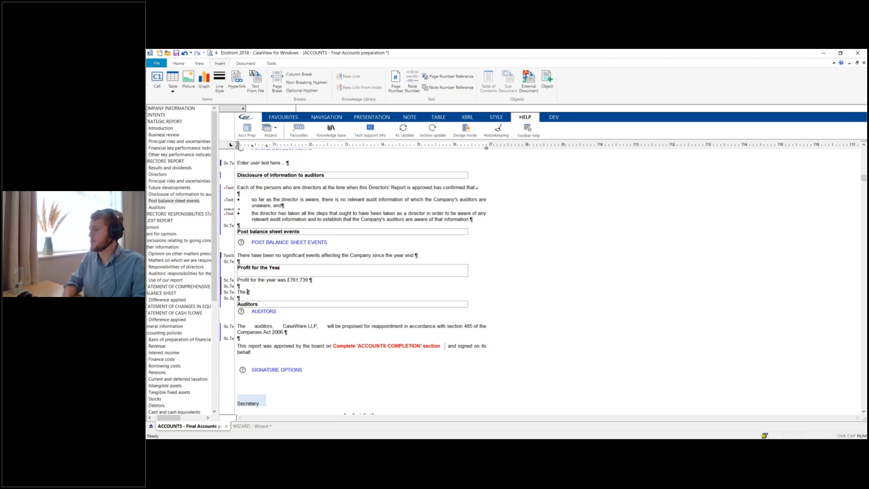
text(ages)
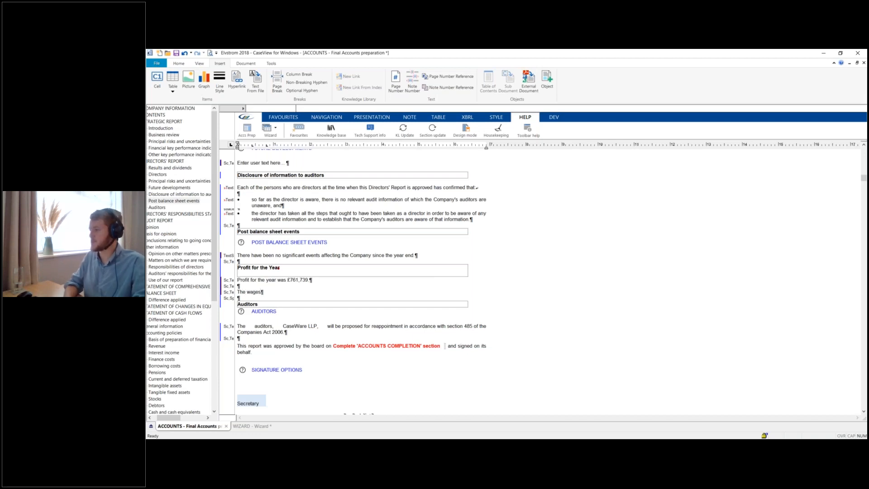
text( and salaries cost for the year was £)
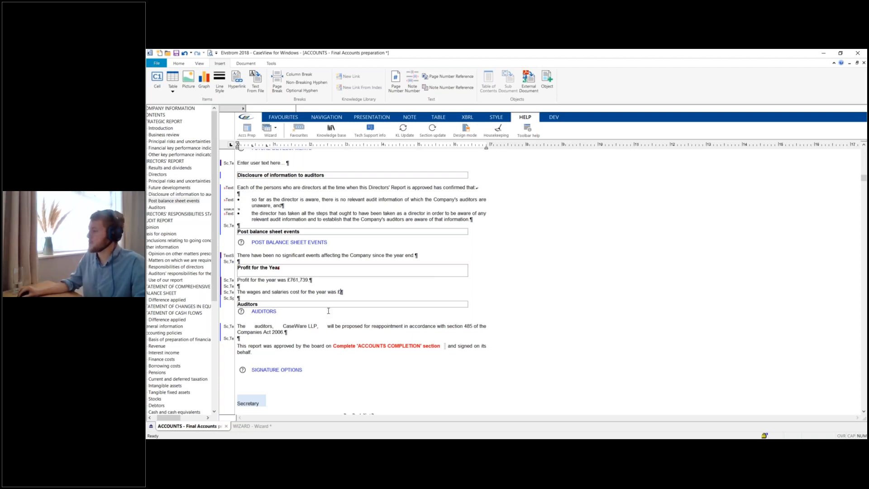
Insert a new calculated numeric cell numbered USX2 after the £ sign in the wages and salaries sentence
click(159, 81)
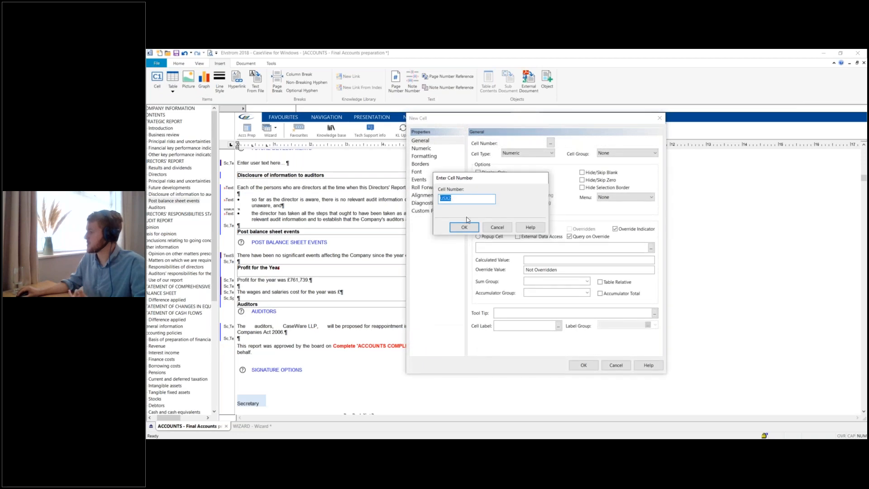
click(462, 228)
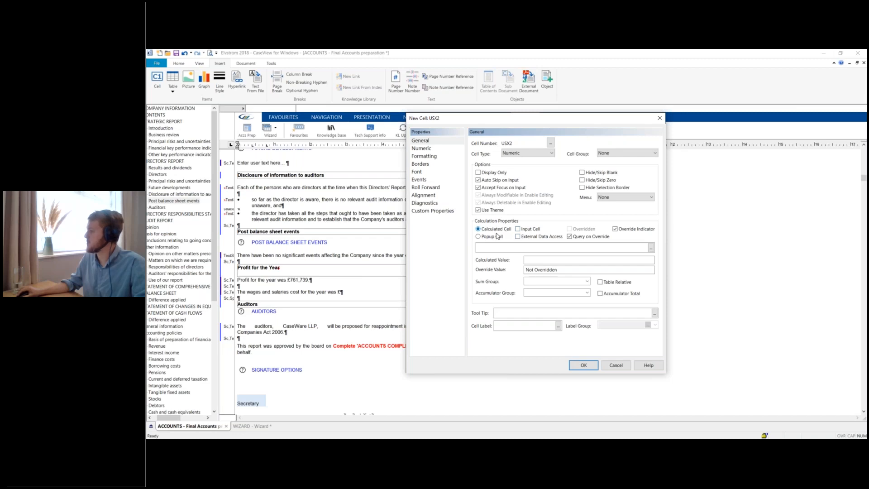
click(421, 149)
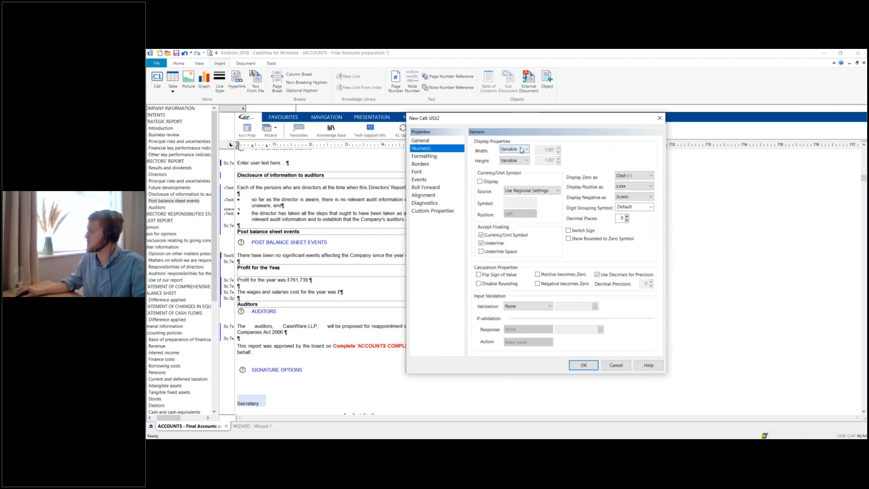
click(423, 141)
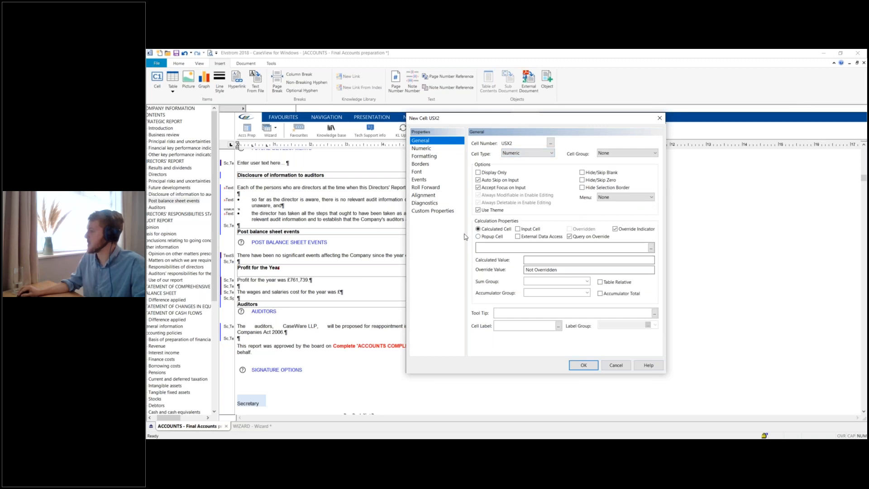
click(582, 365)
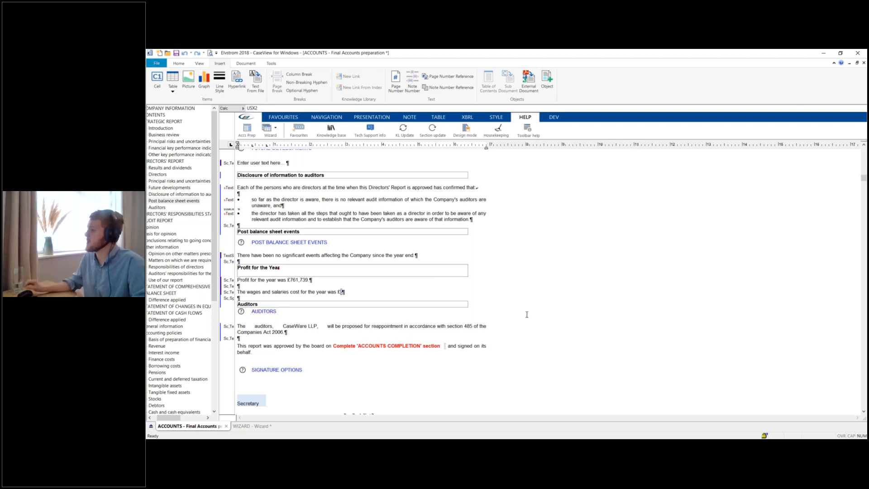
Use Linkage to link cell USX2 to the Final 31/12/2018 balance of map number R02.80.00.01, Staff salaries
click(271, 64)
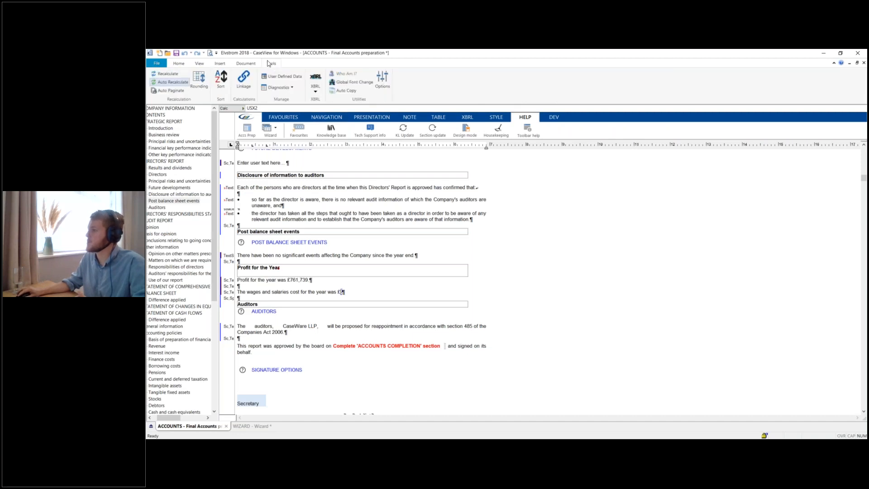
click(247, 80)
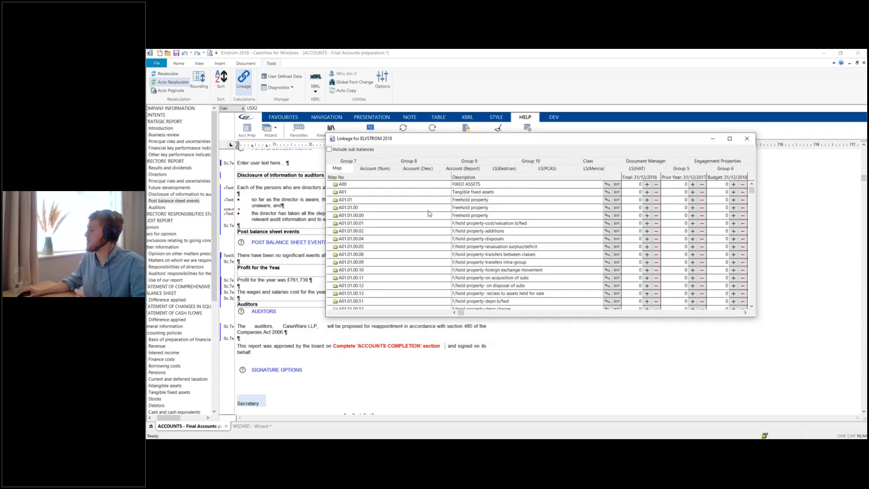
scroll(570, 242, down, 6)
drag(753, 192, 755, 286)
scroll(482, 247, up, 3)
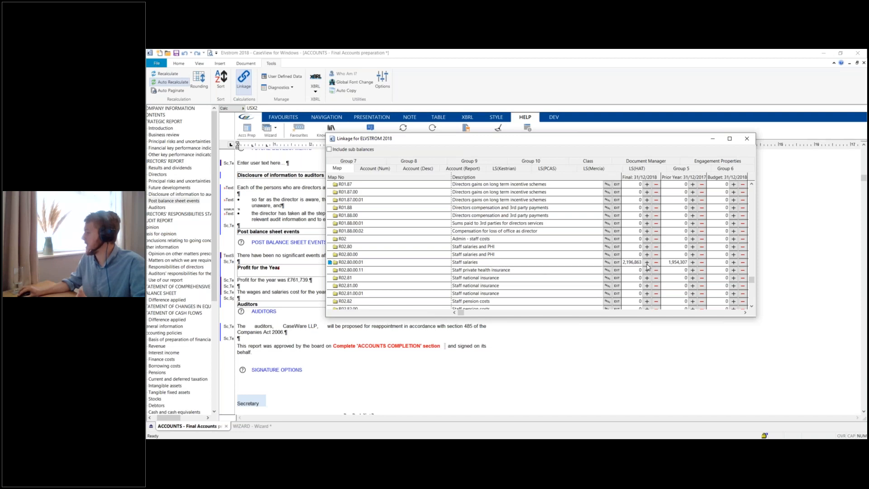
drag(482, 143, 538, 119)
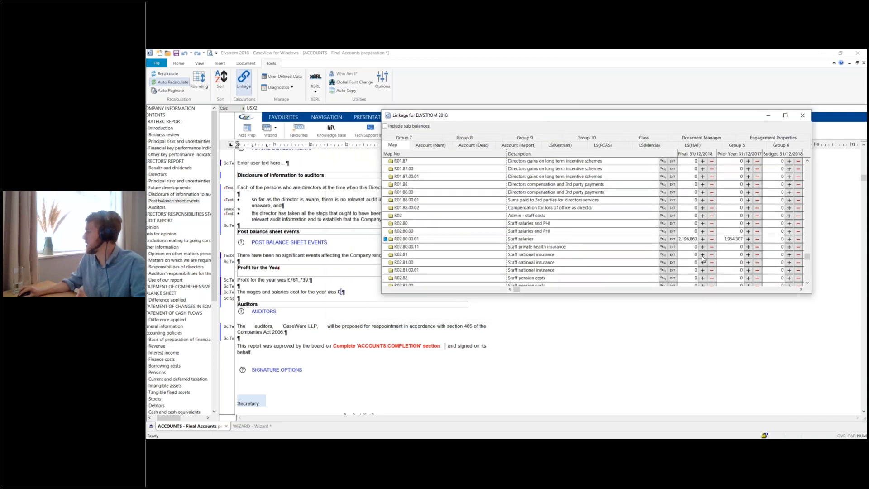
click(703, 239)
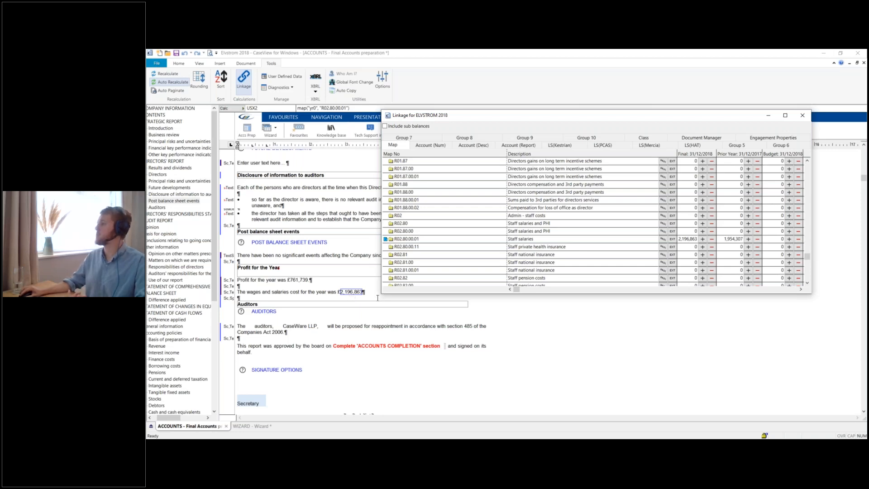
click(802, 118)
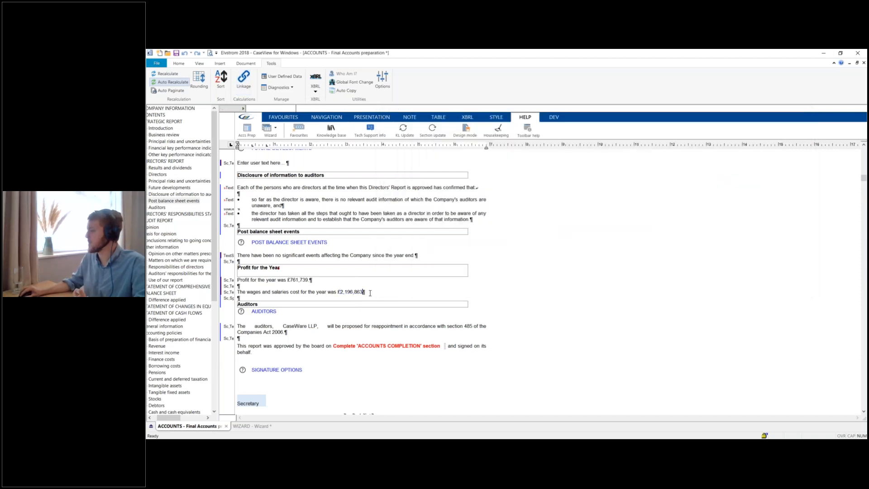
Add another extra report section after the wages and salaries sentence, between Profit for the Year and Auditors
key(Down)
key(Down)
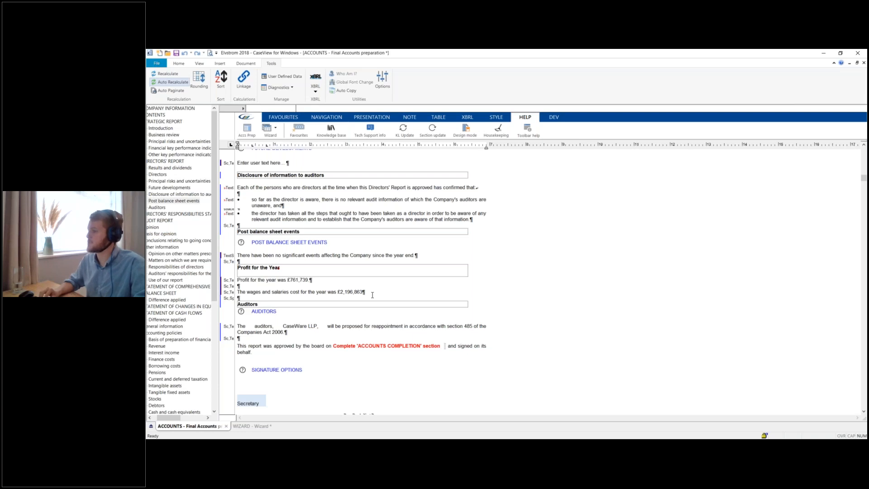
key(Down)
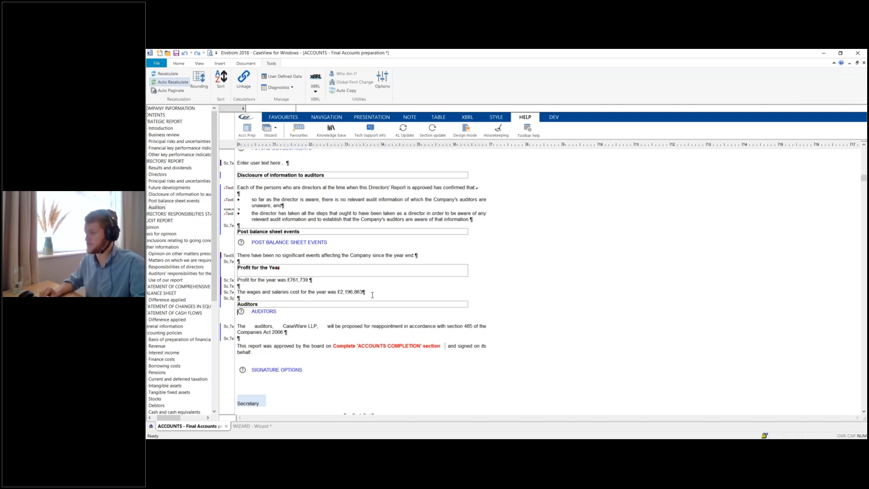
key(Up)
key(Up)
key(Up)
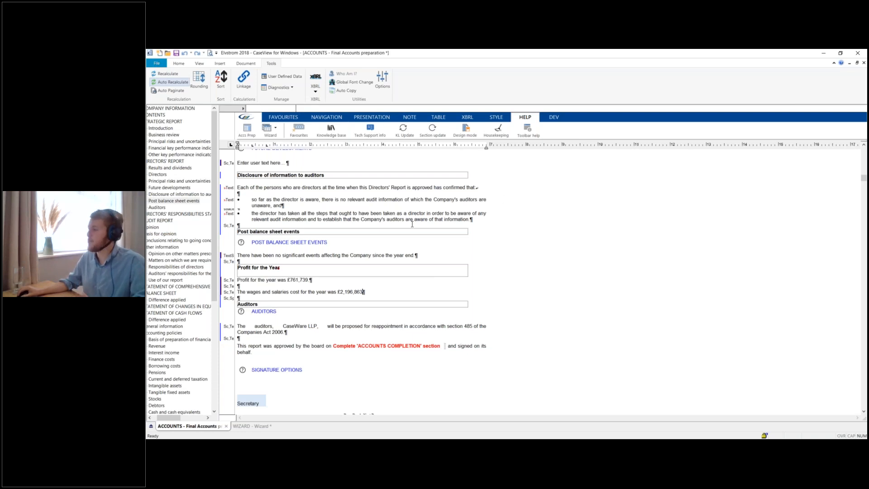
click(409, 117)
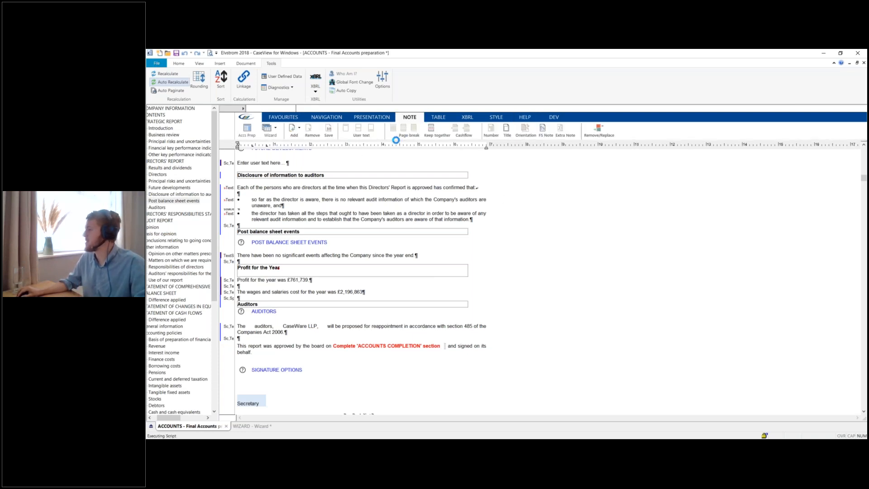
click(296, 128)
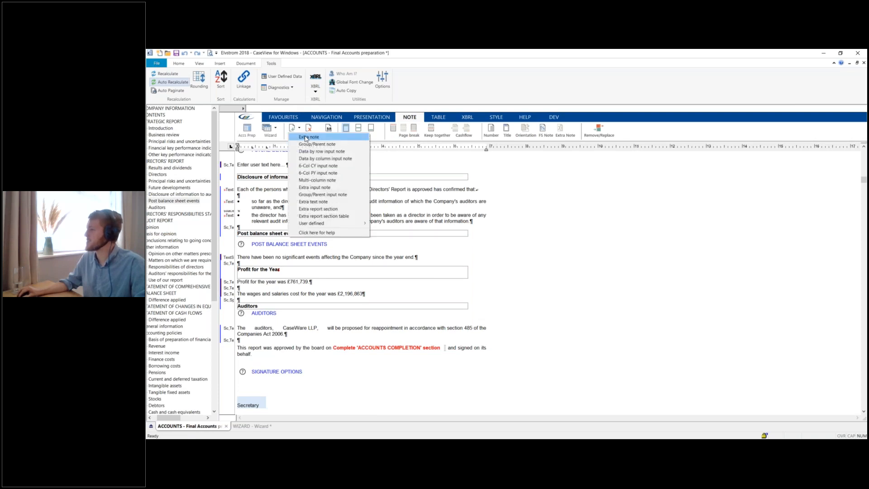
click(318, 209)
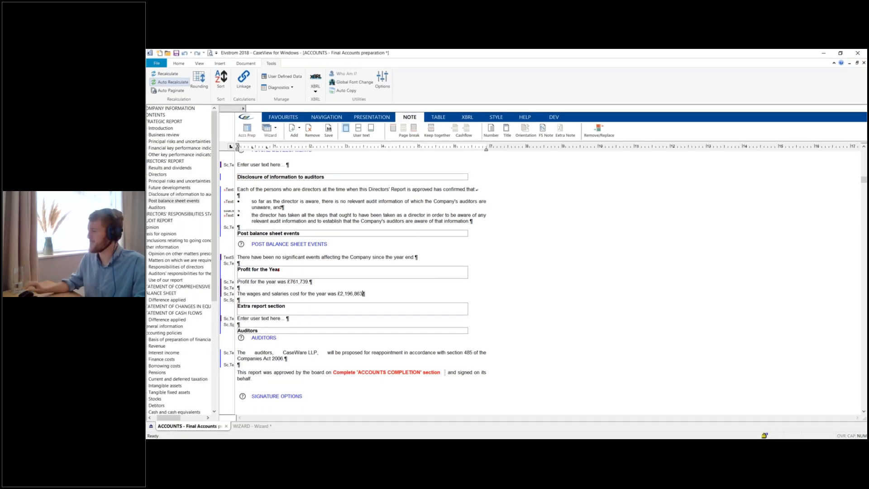
Title the extra report section below the wages and salaries sentence "New Product Line"
click(254, 309)
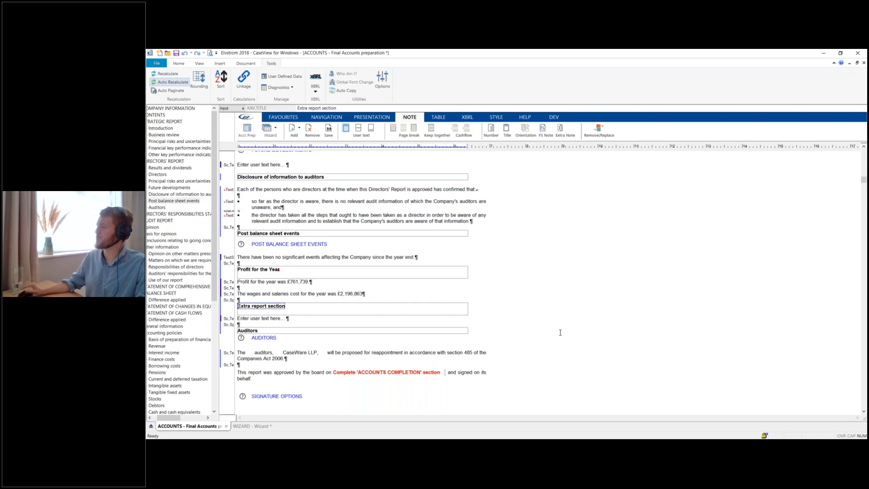
text(N)
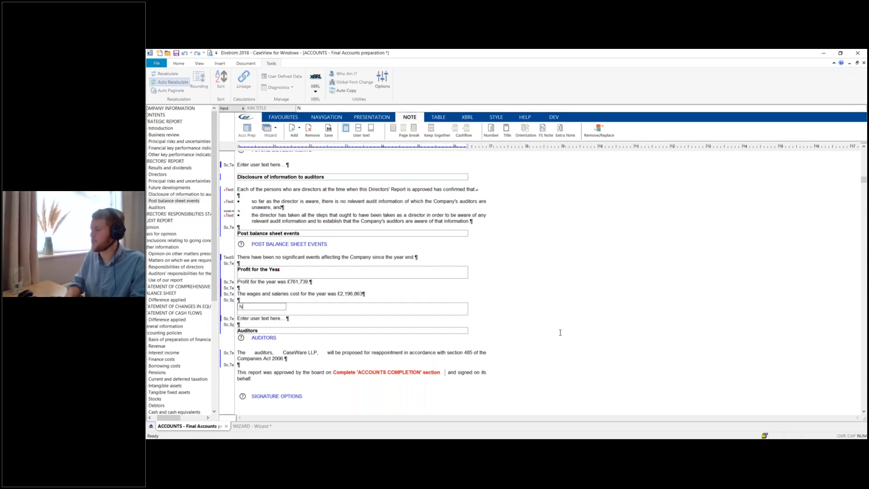
text(ew Product Line)
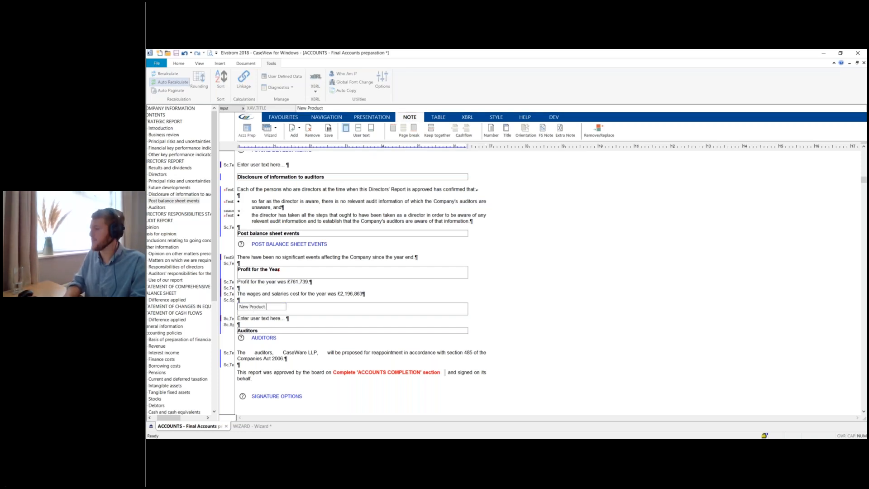
click(536, 312)
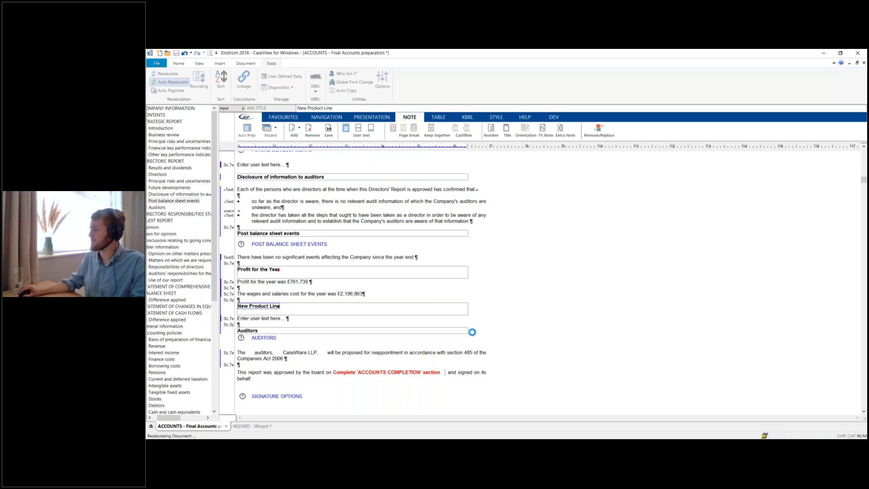
Replace the placeholder text under New Product Line with "This year there was a release of a new wagon" and add two new lines below
click(281, 320)
drag(283, 319, 238, 319)
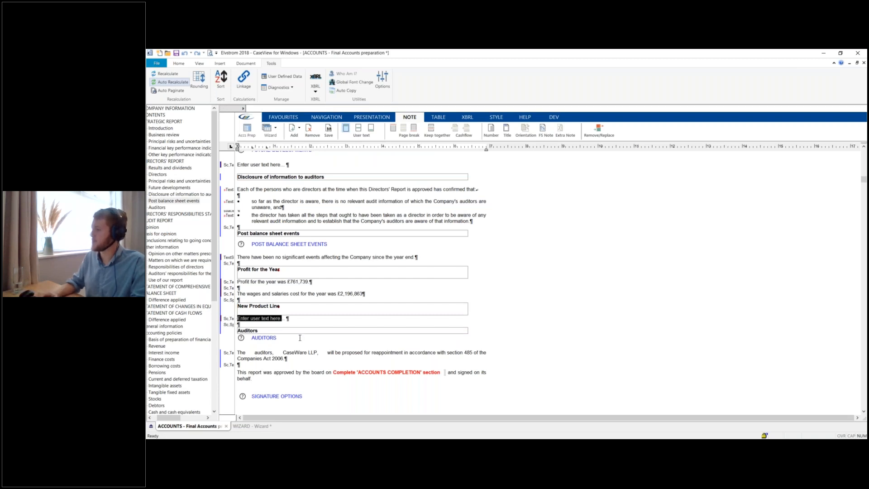
key(Delete)
text(This year)
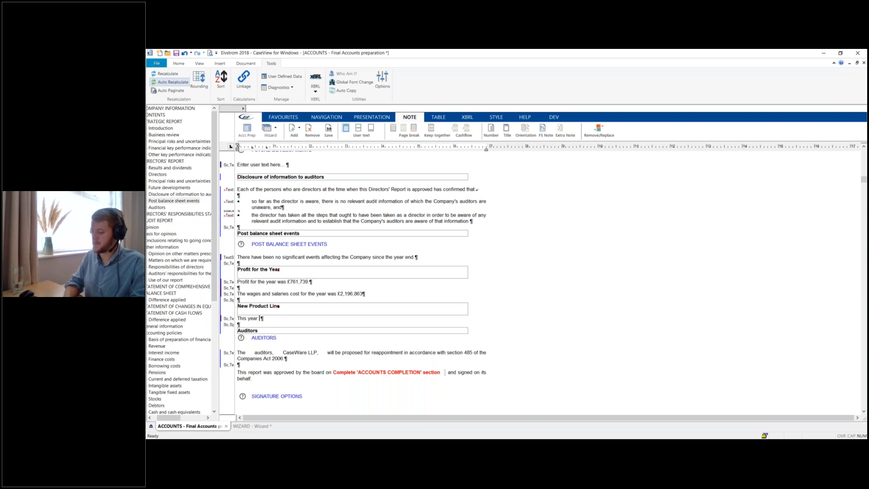
text( there was a re)
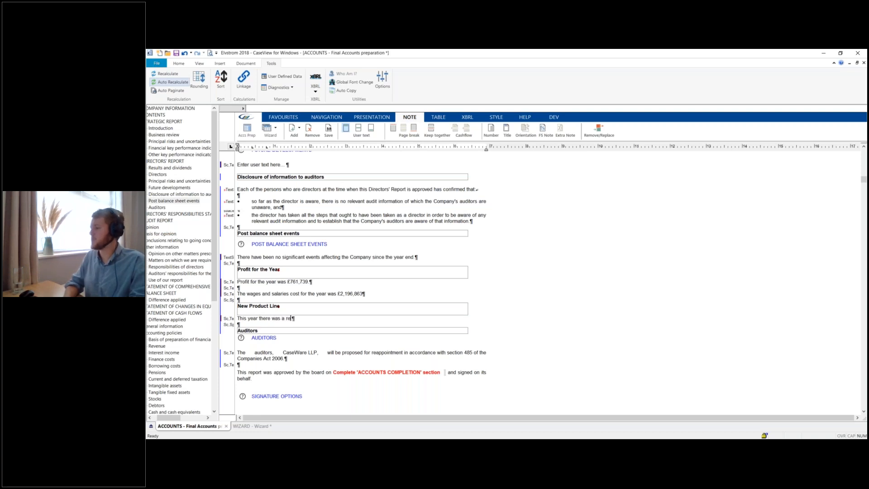
text(lease of a n)
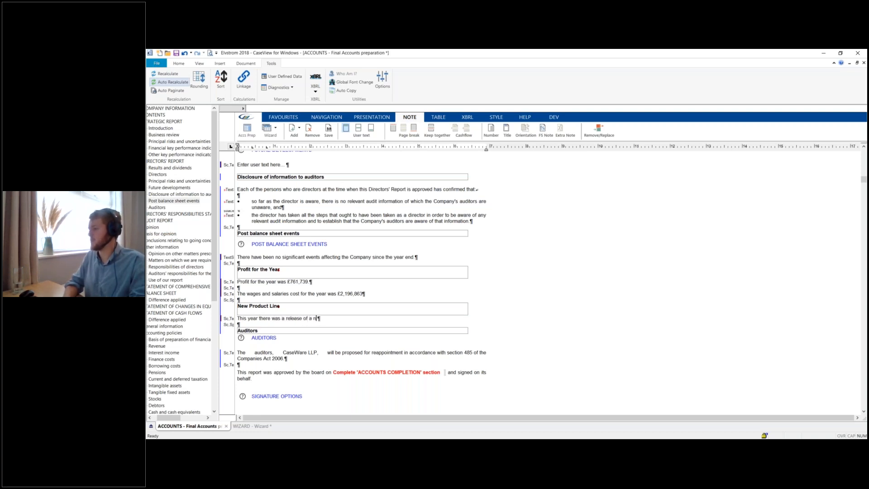
text(ew wa)
text(.)
key(Return)
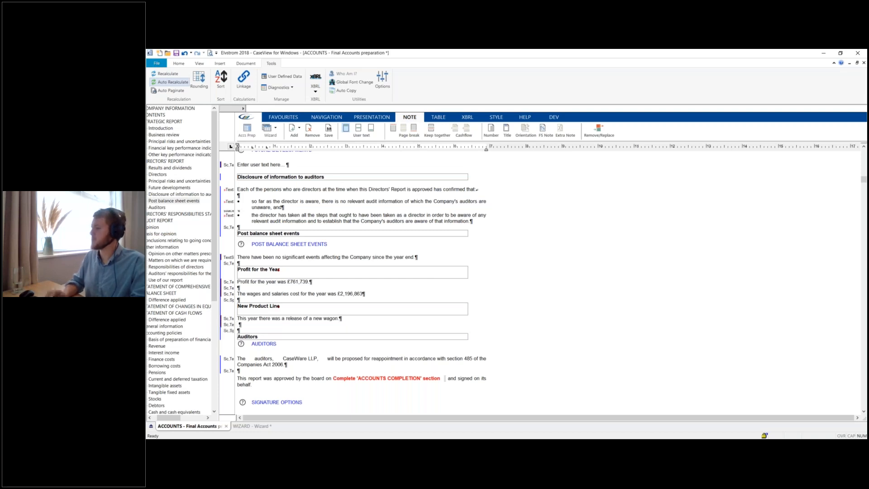
key(Return)
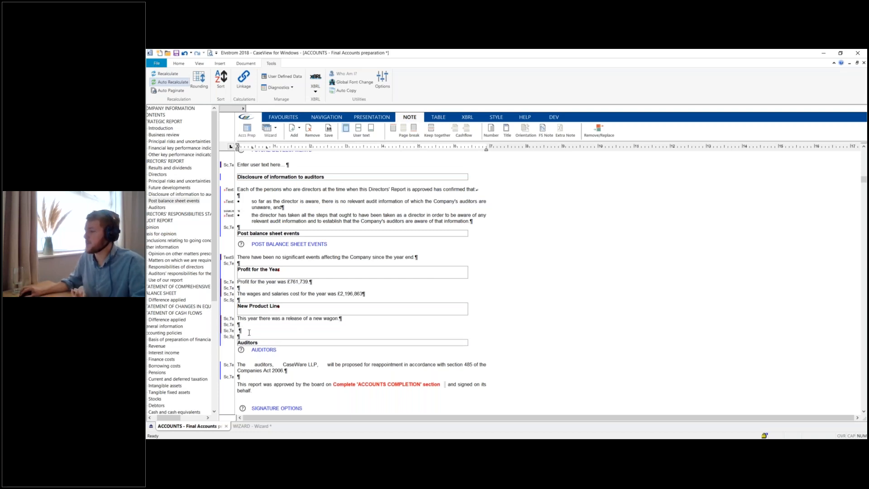
Insert the picture ABC101 Photo of Green Wagon.jpg from the Desktop below the new wagon sentence
scroll(250, 333, down, 2)
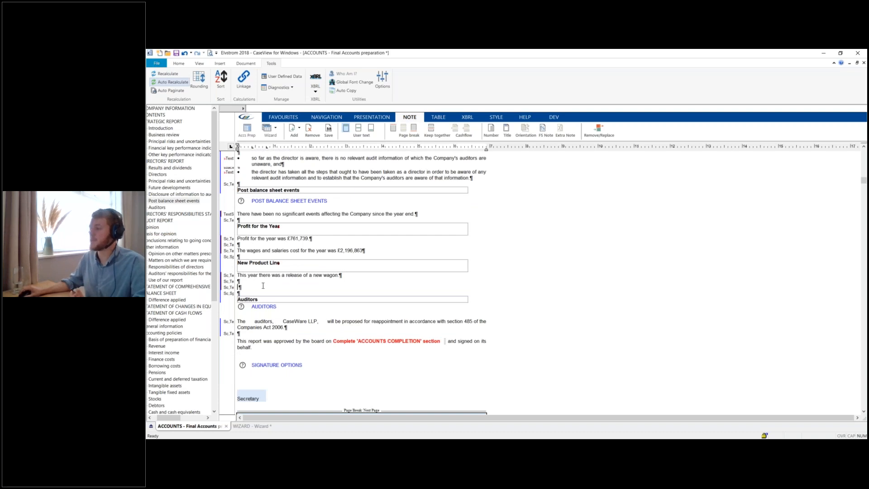
click(220, 63)
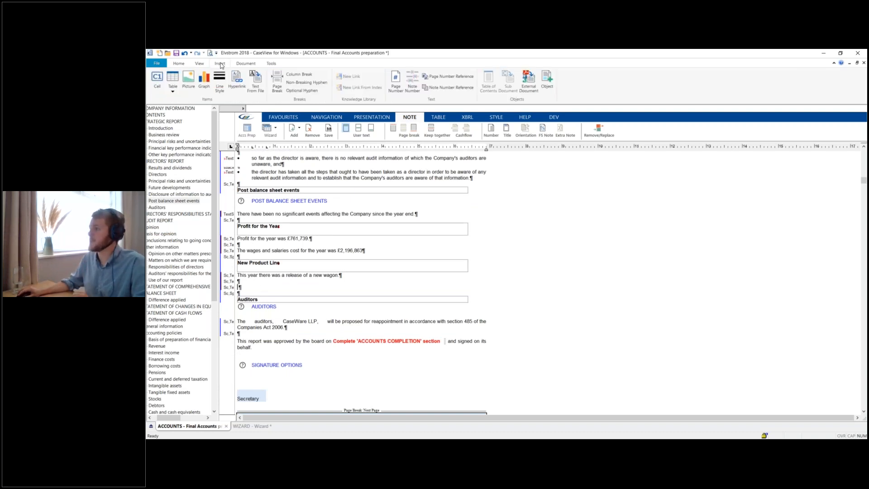
click(190, 86)
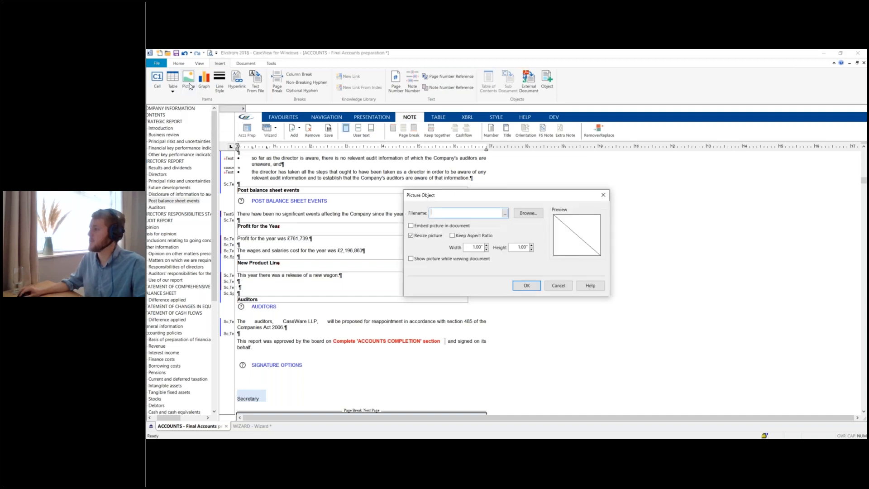
click(530, 214)
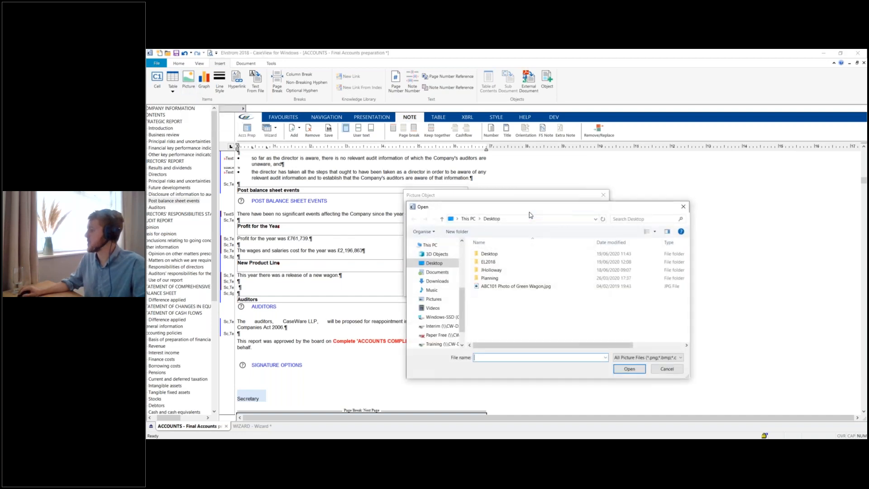
drag(506, 208, 562, 174)
double_click(573, 253)
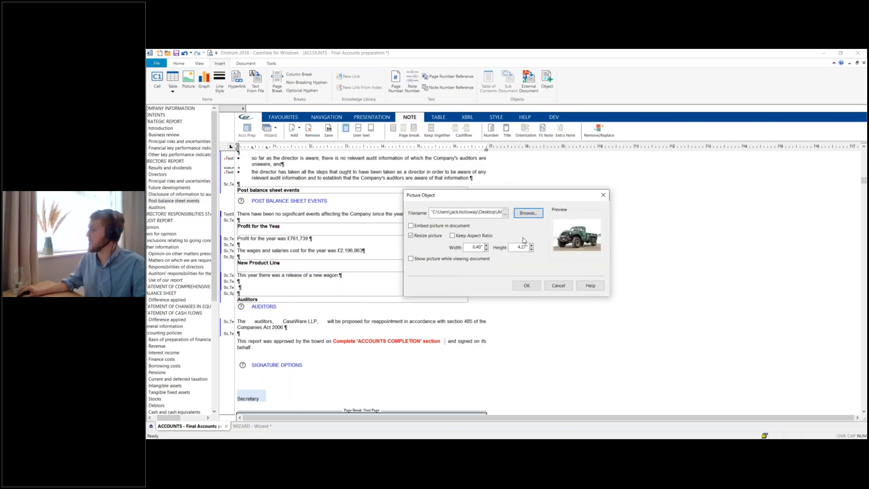
click(520, 286)
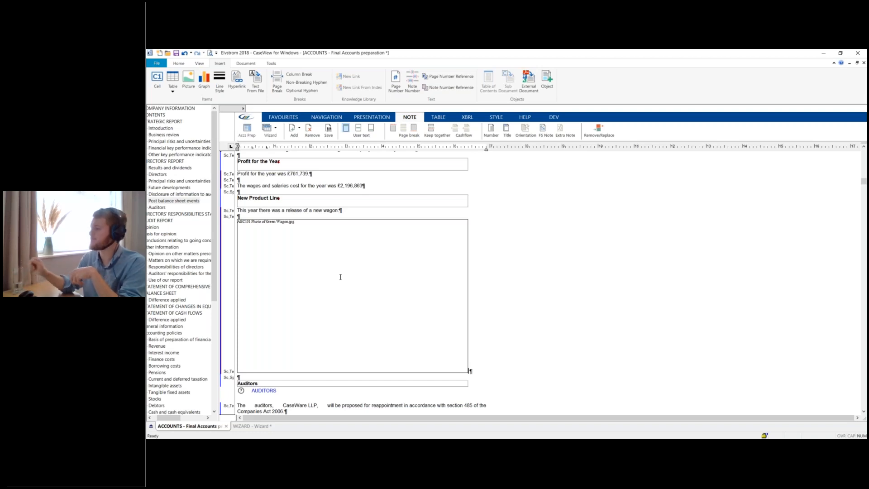
Set the wagon picture's properties to show the picture while viewing the document
right_click(336, 279)
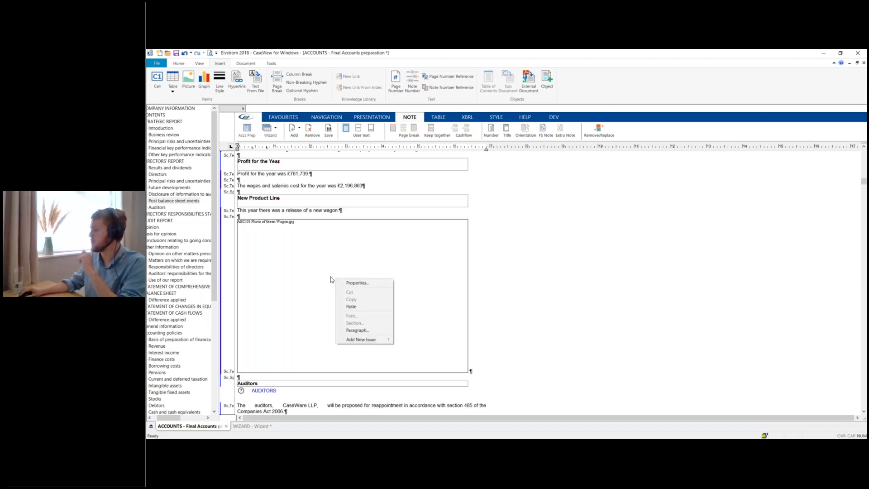
click(356, 284)
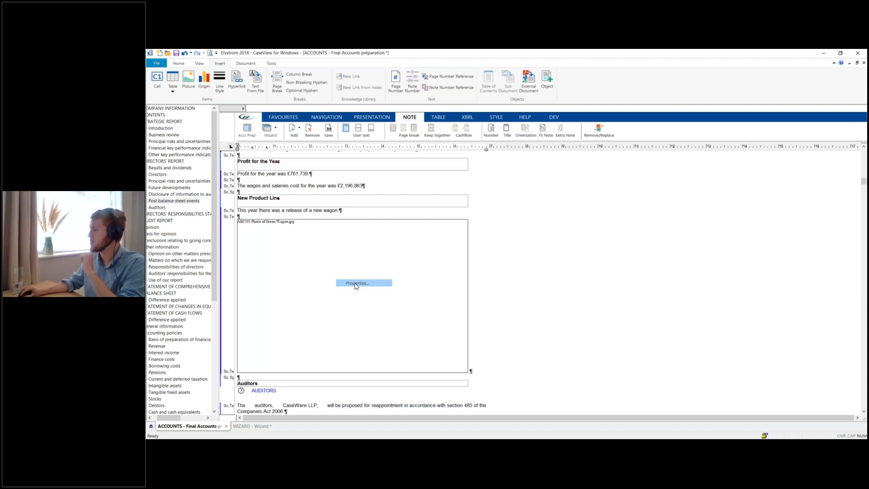
click(412, 260)
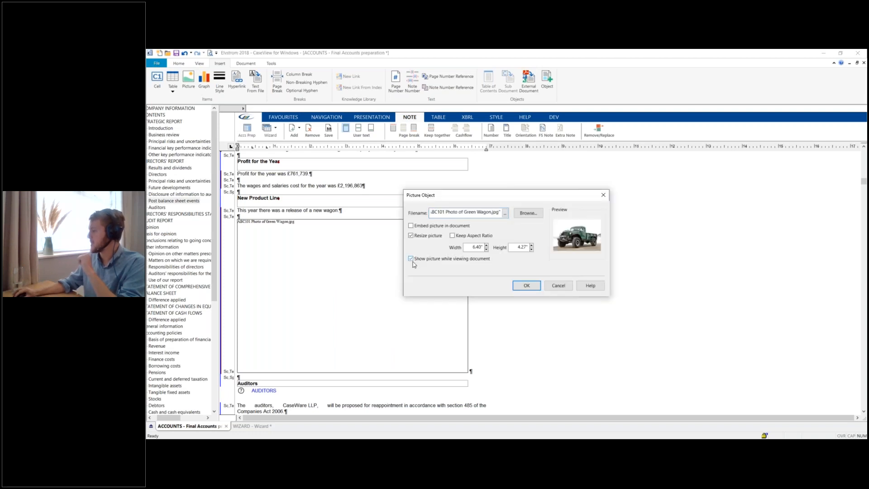
click(527, 285)
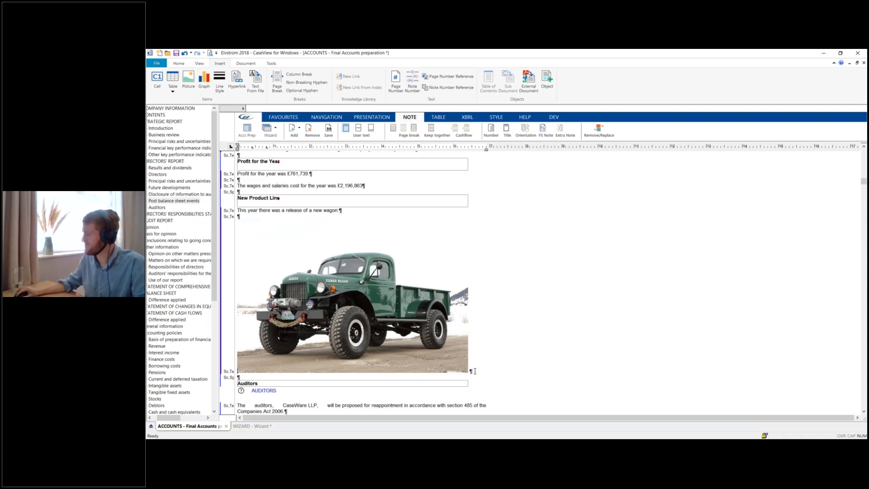
Leave two blank lines below the wagon picture and add another extra report section before Auditors
key(Return)
key(Return)
scroll(503, 305, down, 6)
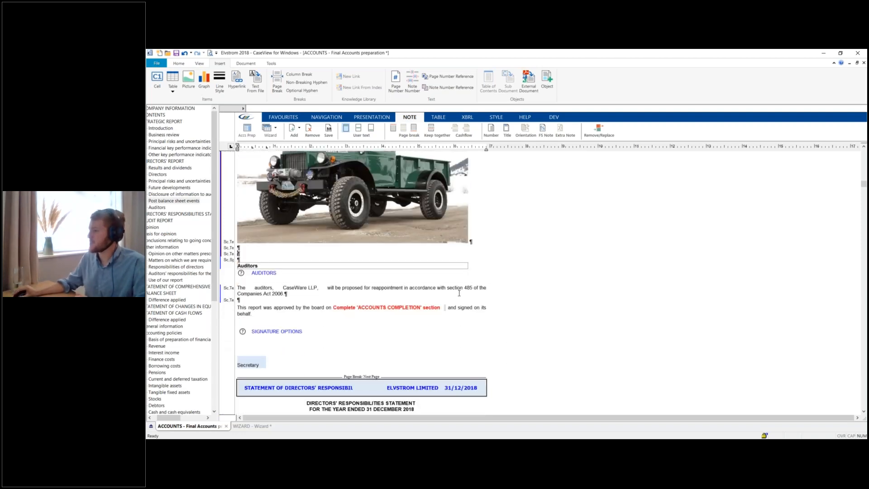
scroll(459, 293, down, 1)
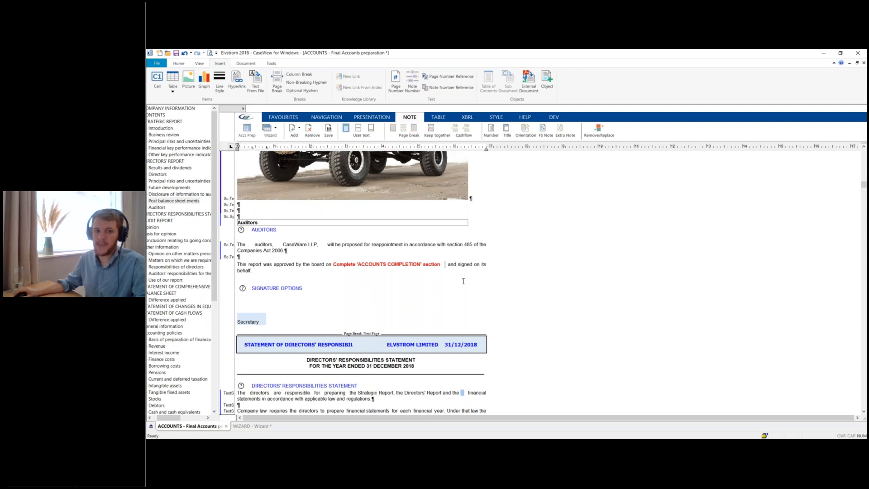
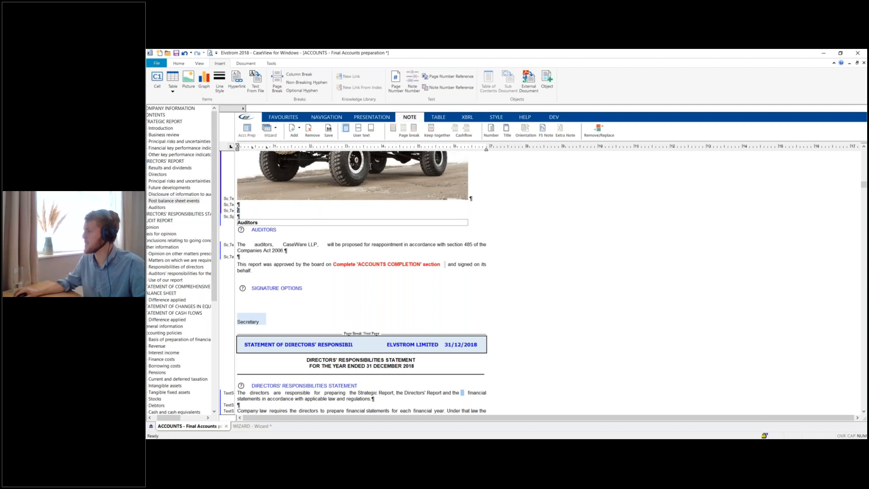
click(296, 129)
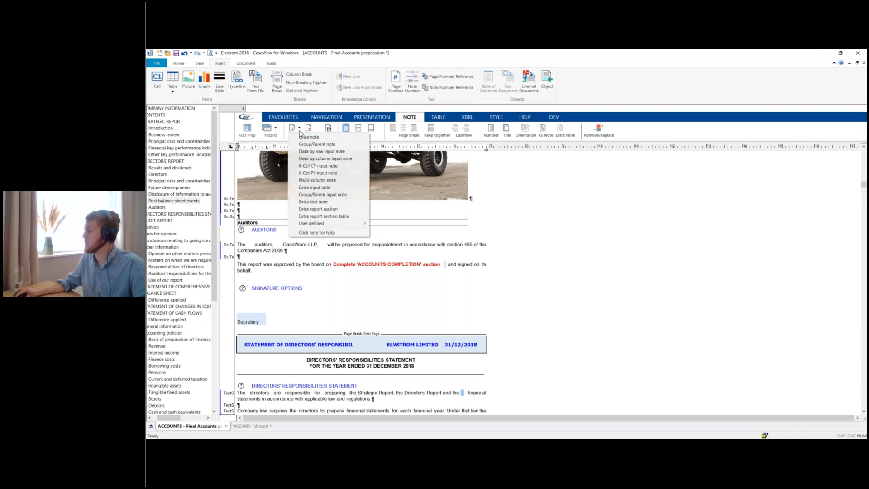
click(322, 209)
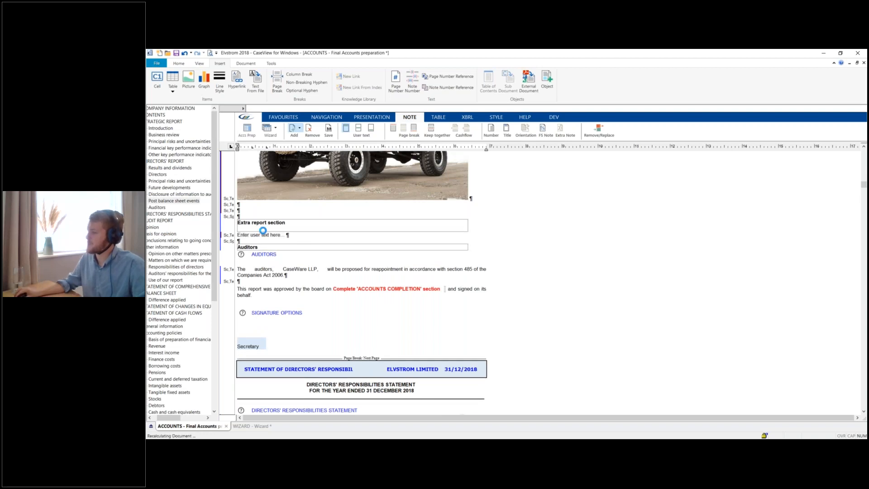
Title the extra report section below the wagon picture "Sales Revenue"
click(257, 222)
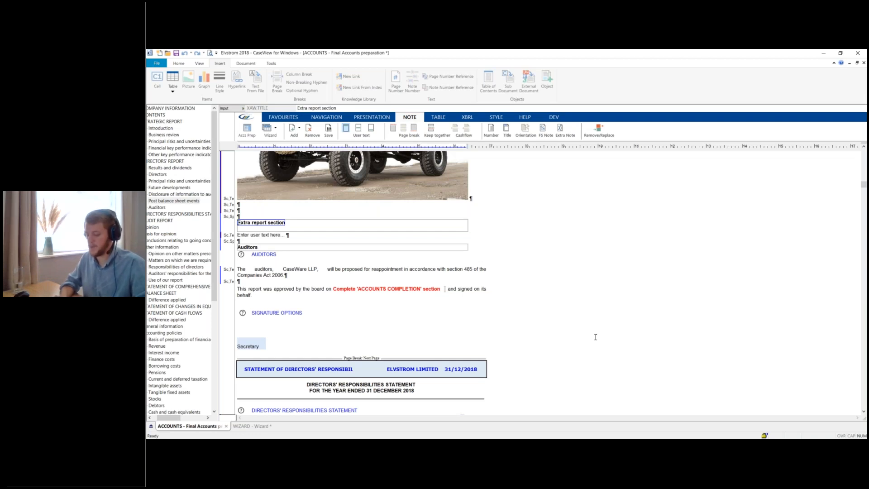
key(BackSpace)
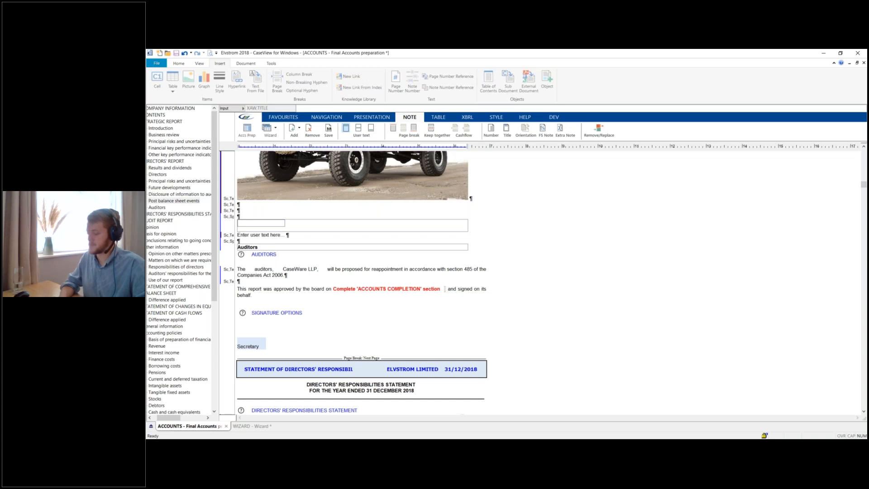
text(Sales Revenue)
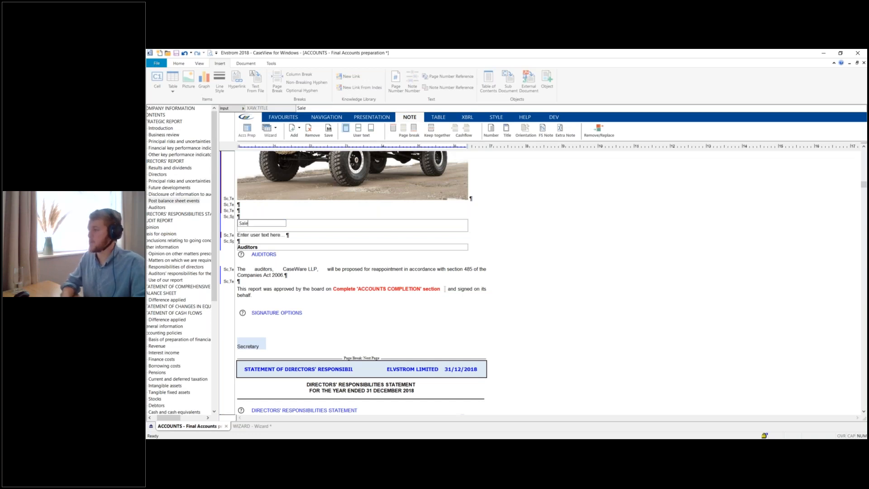
key(Return)
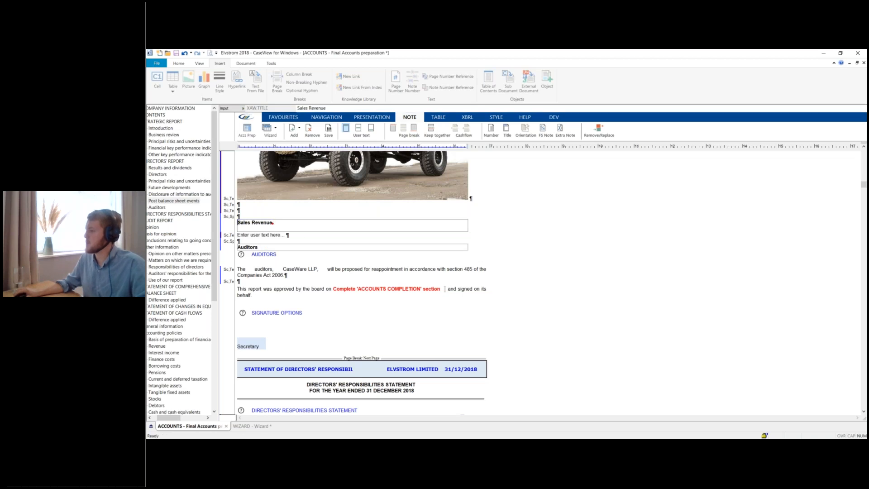
Replace the placeholder text under Sales Revenue with an object created from the file Example Graph.xlsx on the Desktop
click(305, 234)
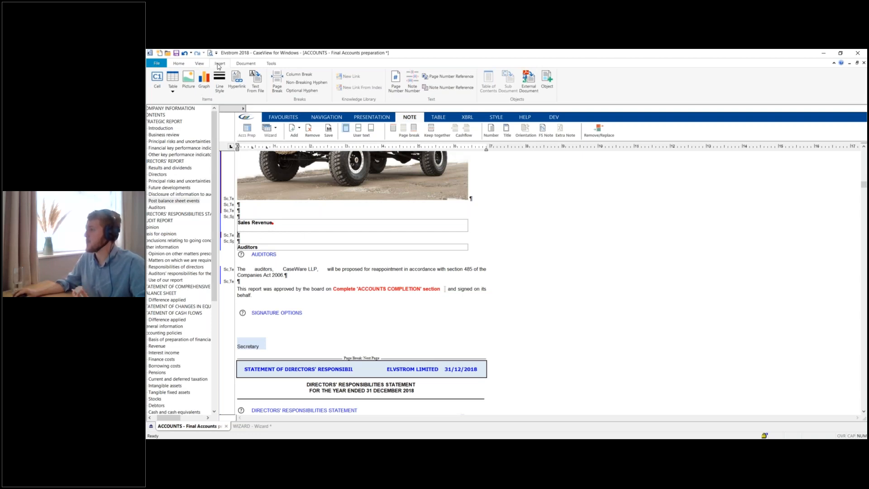
click(547, 79)
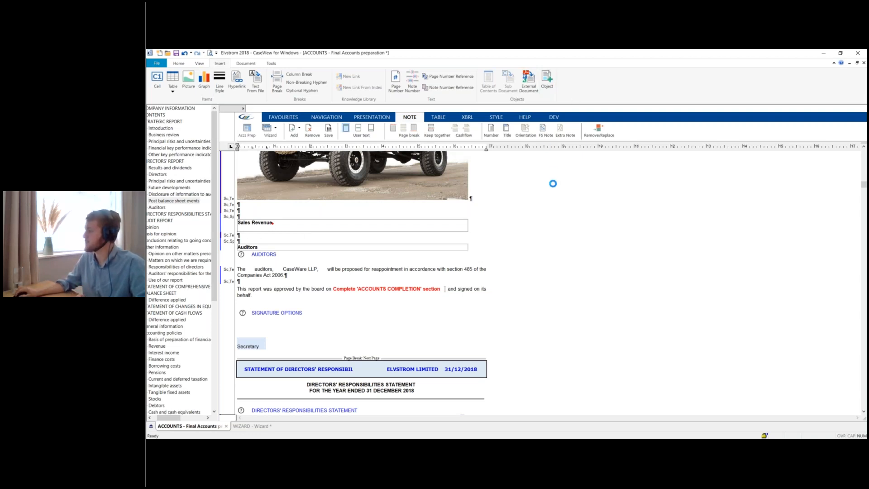
click(425, 228)
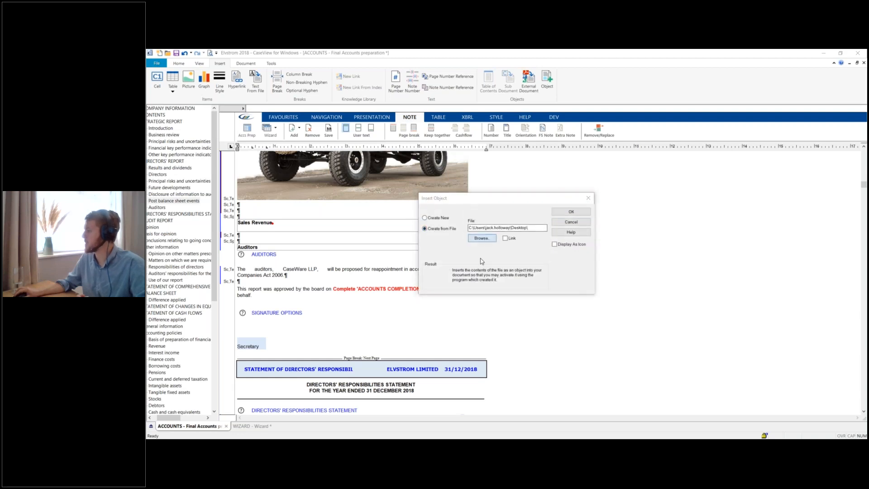
click(482, 238)
click(514, 297)
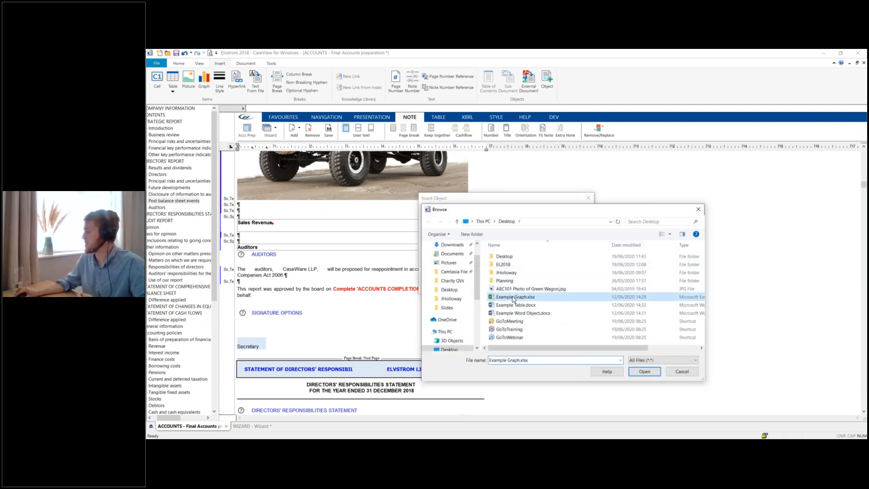
double_click(513, 298)
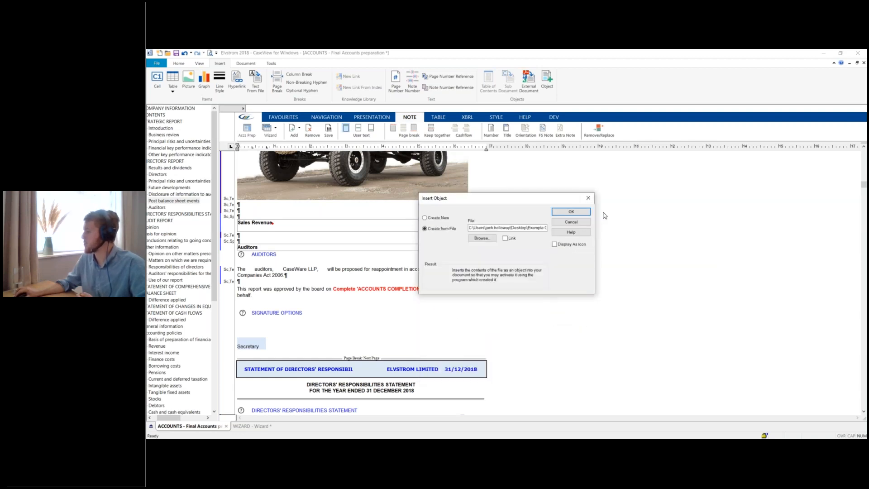
click(571, 212)
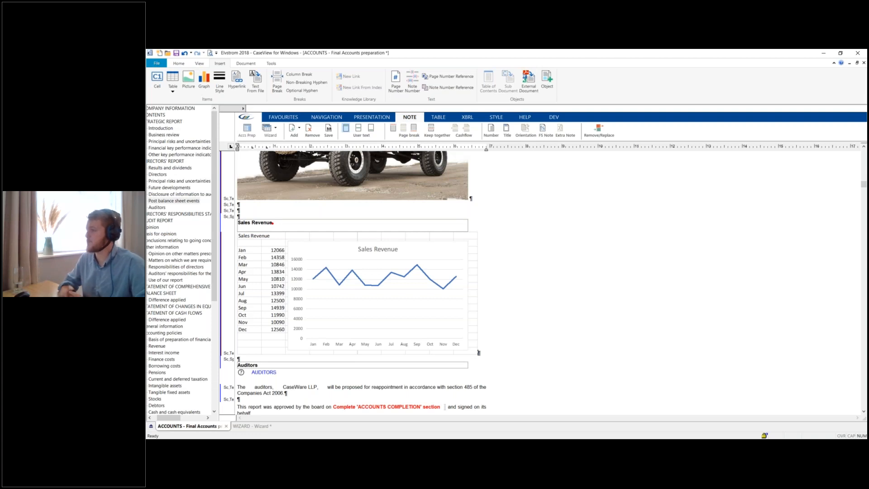
Add a user text paragraph below the Sales Revenue spreadsheet object and turn off Enable Editing for the document
click(370, 128)
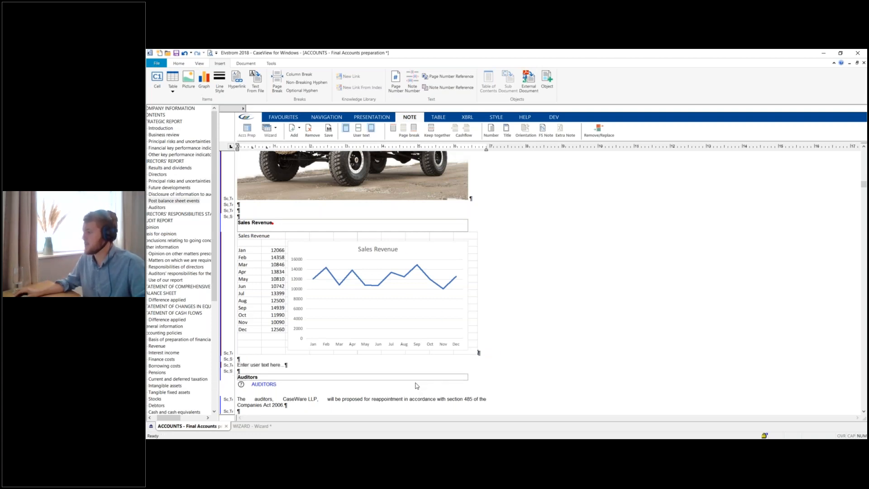
click(180, 65)
click(218, 91)
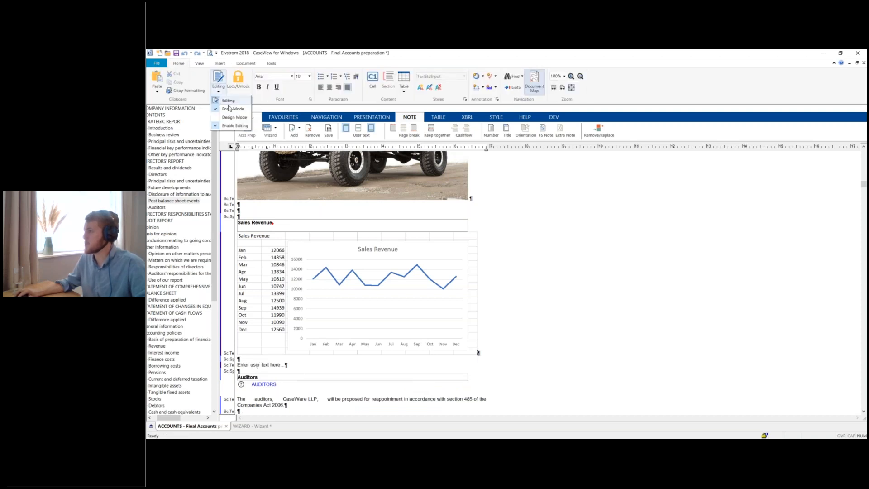
click(232, 127)
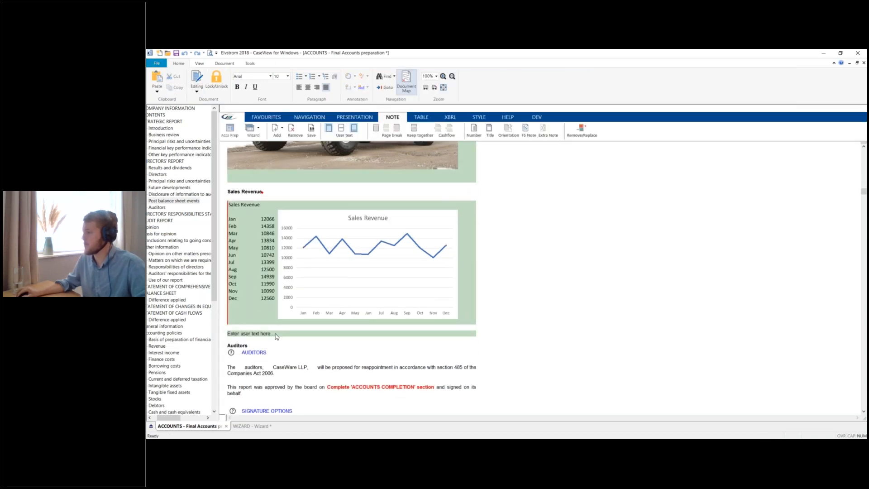
Replace the placeholder below the Sales Revenue chart with "Sales revenue was even throughout the year."
click(271, 334)
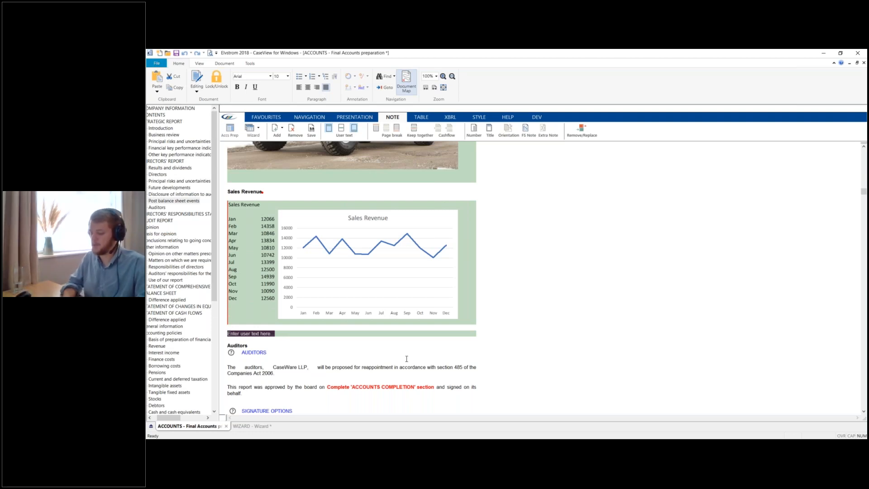
text(Sales r)
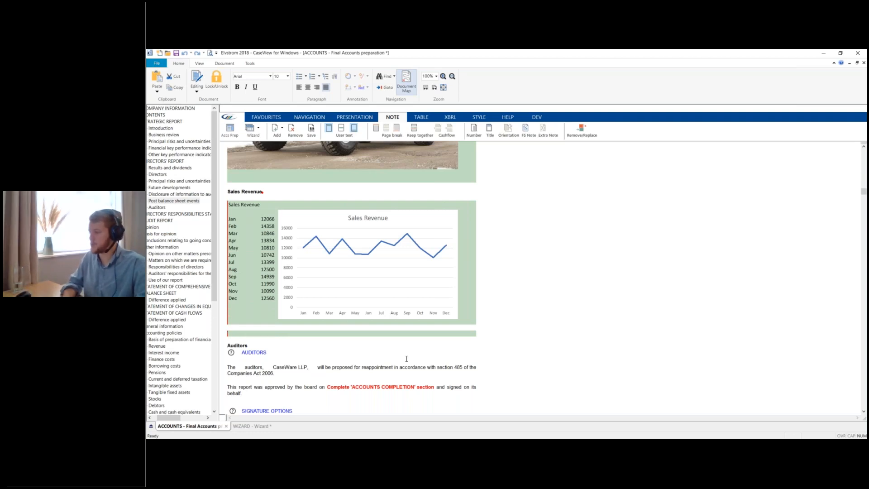
text(evenue )
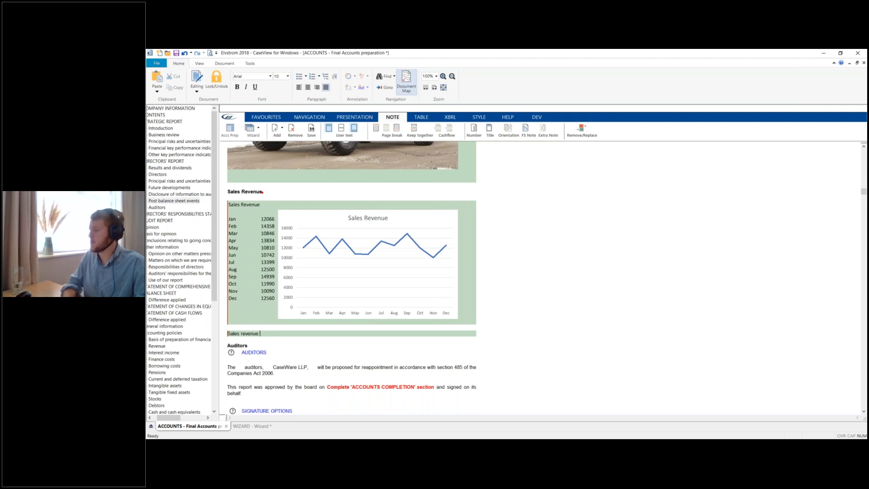
text(was even through)
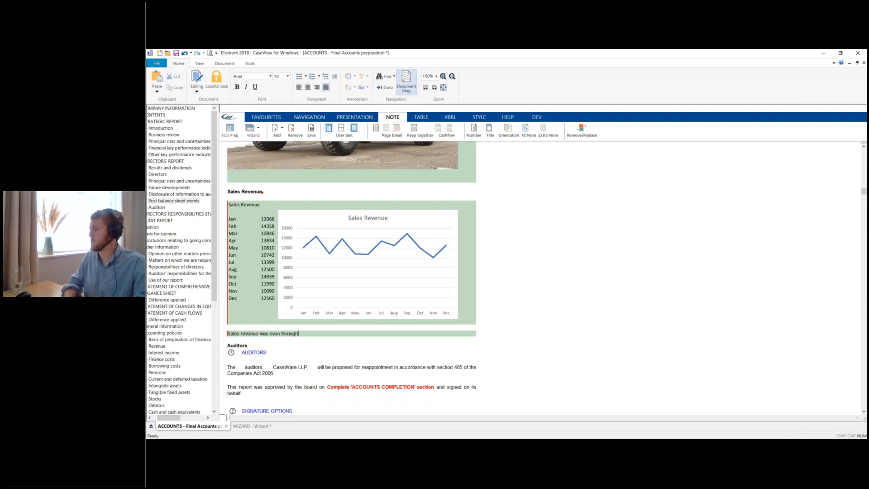
text(out the year.)
click(507, 350)
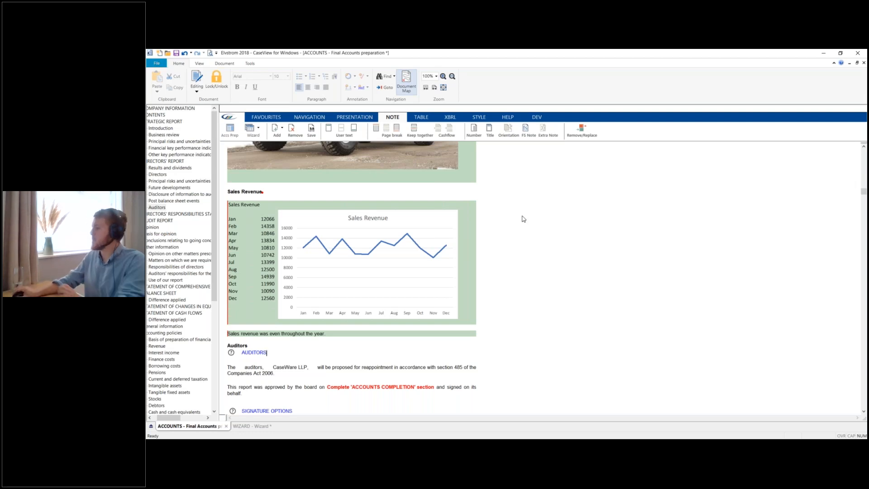
Turn Enable Editing back on and add an extra report section after the Sales Revenue section
click(197, 91)
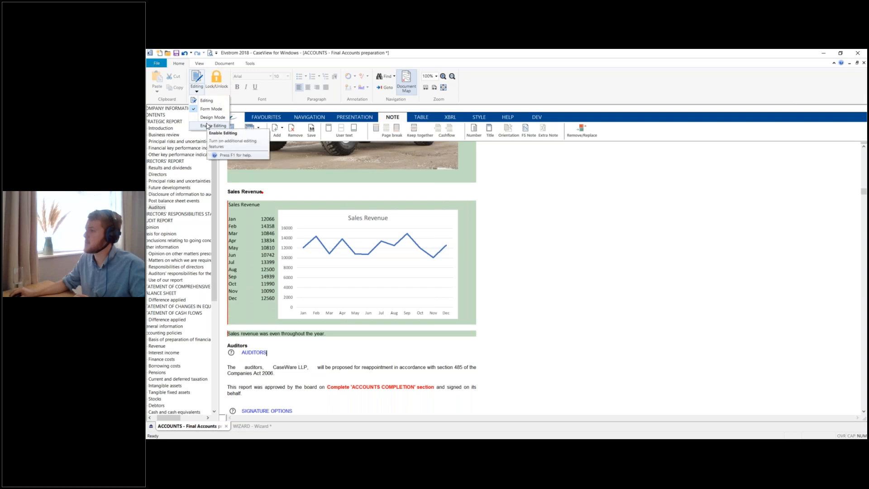
click(208, 127)
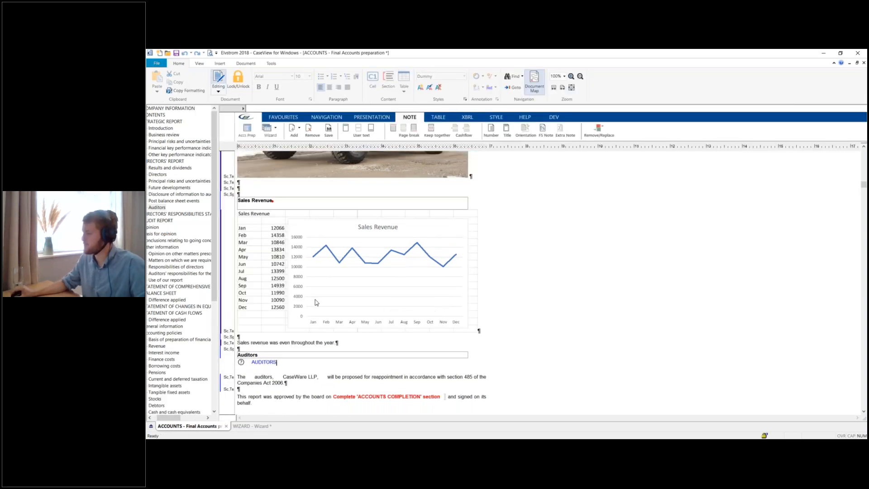
click(251, 202)
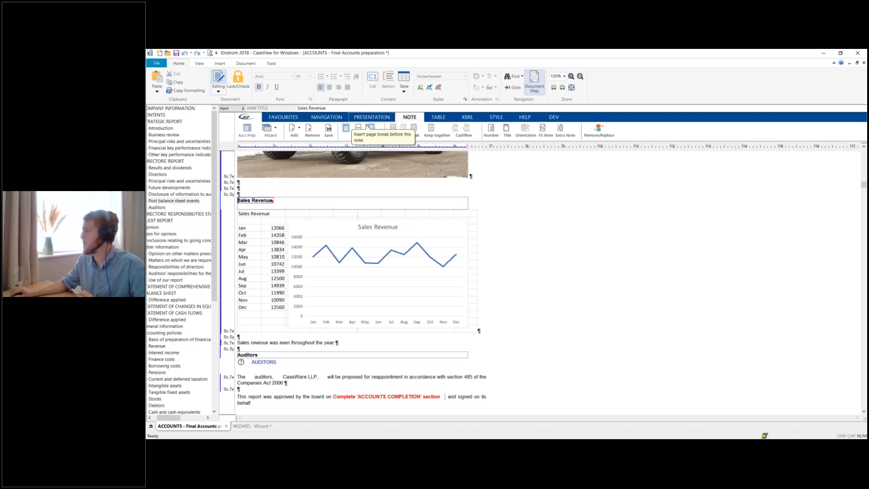
click(298, 128)
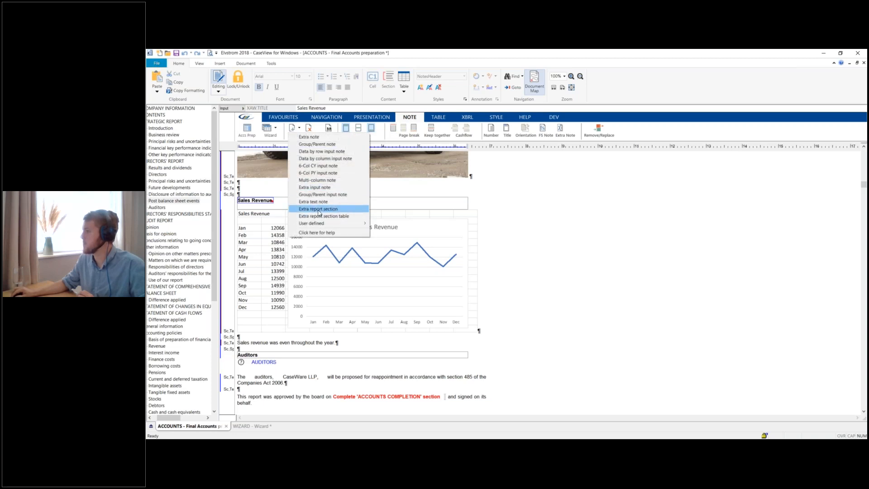
click(319, 210)
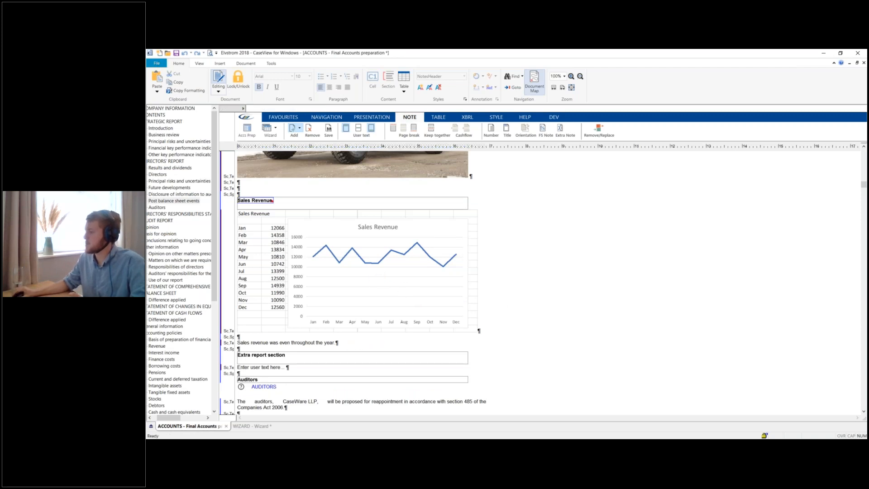
Title the extra report section above Auditors "Geographical Sales"
scroll(293, 299, down, 4)
click(273, 269)
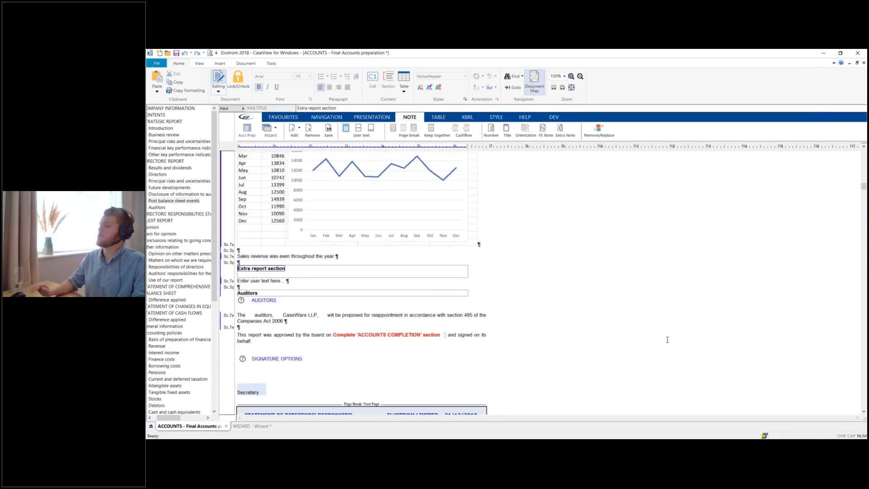
text(Geor)
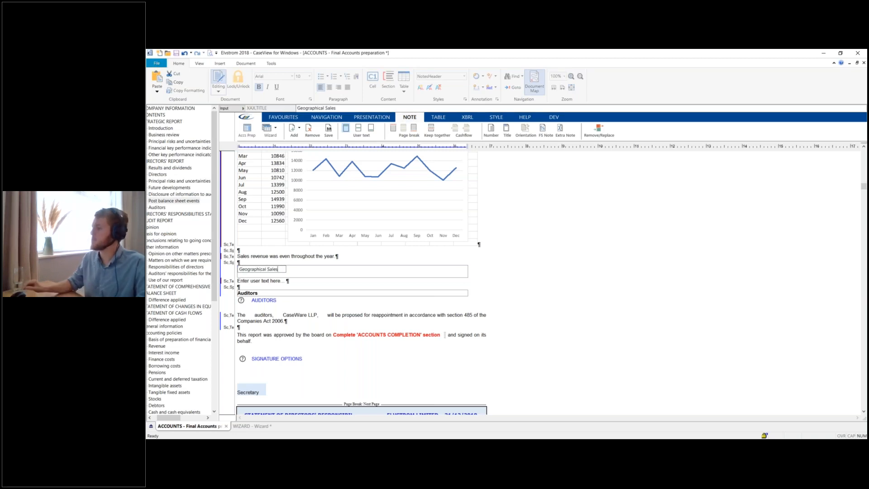
key(Return)
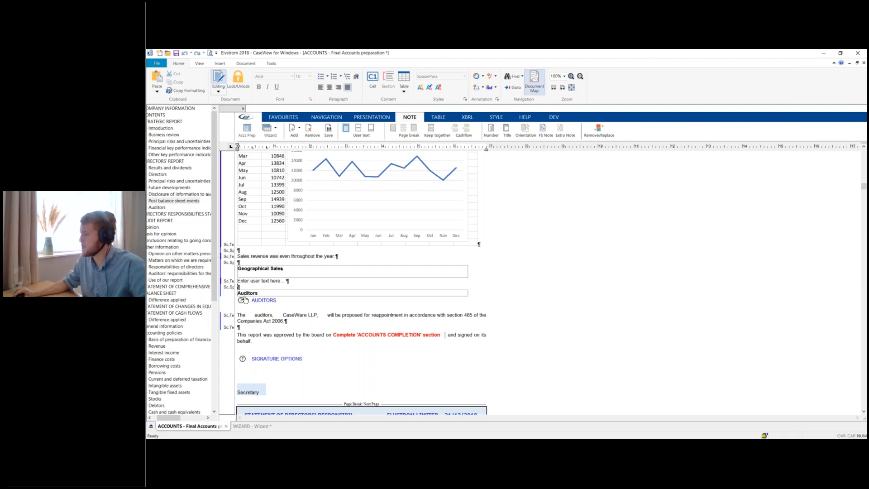
Write "Sales in the UK were £25,000 during the year. Sales in the rest of Europe were £20,000." before the placeholder under Geographical Sales
click(236, 281)
text(Sales in the UK)
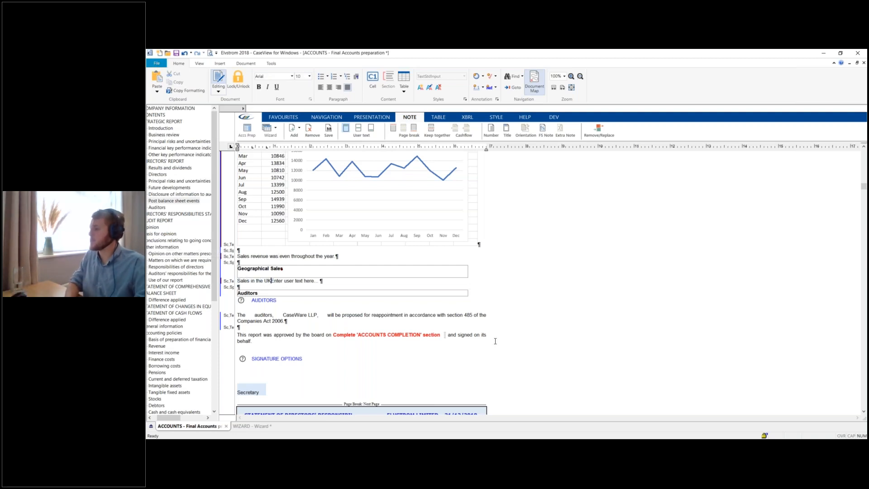
text( were)
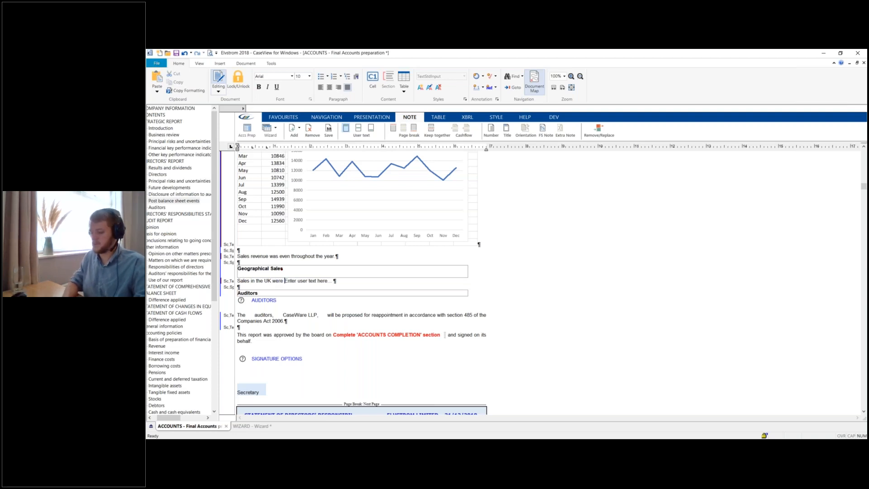
text( £25)
text(,000)
text( during the ye)
text(ar)
text(, )
text(Sales in )
text(the rest of )
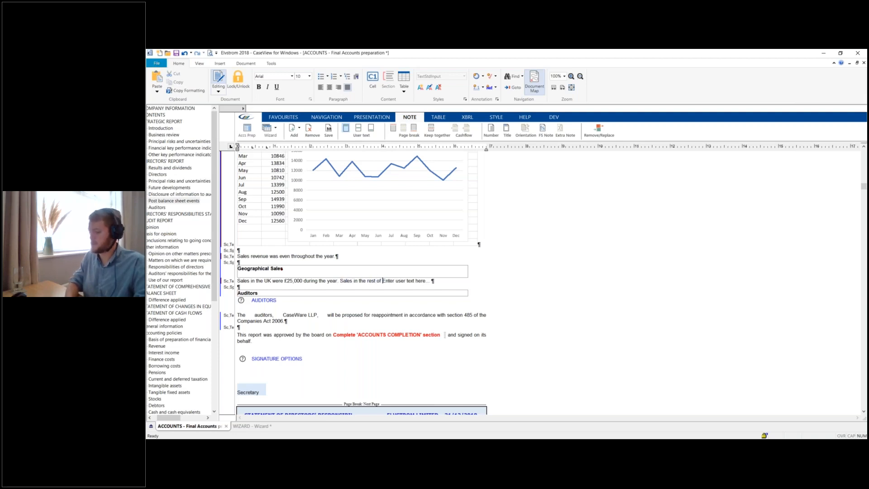
text(Europe wer)
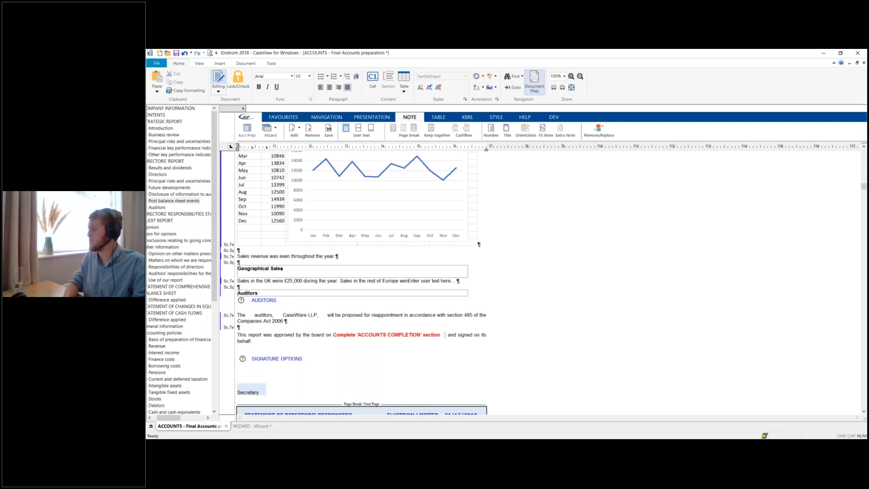
text(e £20,000)
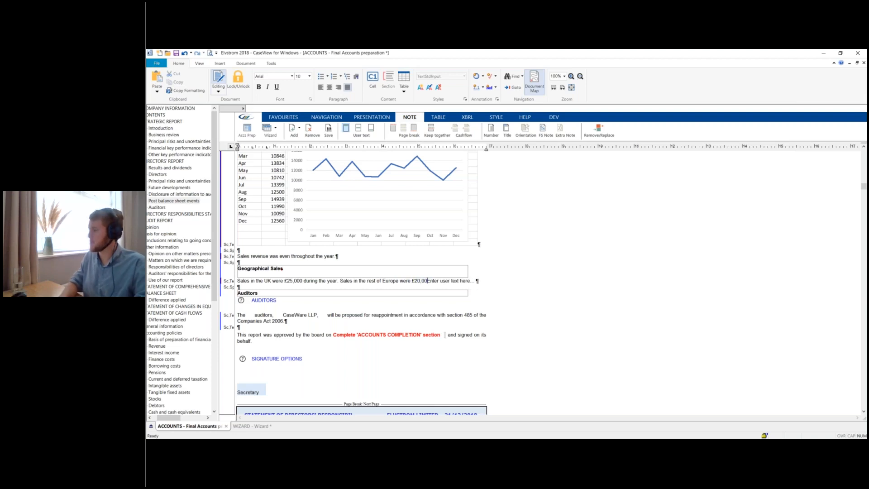
Delete the leftover "Enter user text here" placeholder after the Geographical Sales sentences
key(Delete)
key(Delete)
key(Delete)
key(Delete)
key(Delete)
key(Delete)
key(Delete)
key(Delete)
key(Delete)
key(Delete)
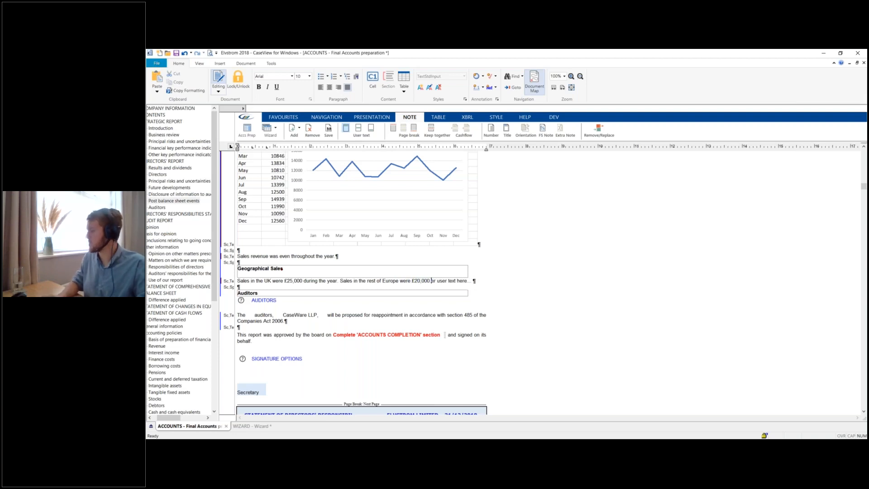
key(Delete)
key(Delete)
key(Delete)
key(Delete)
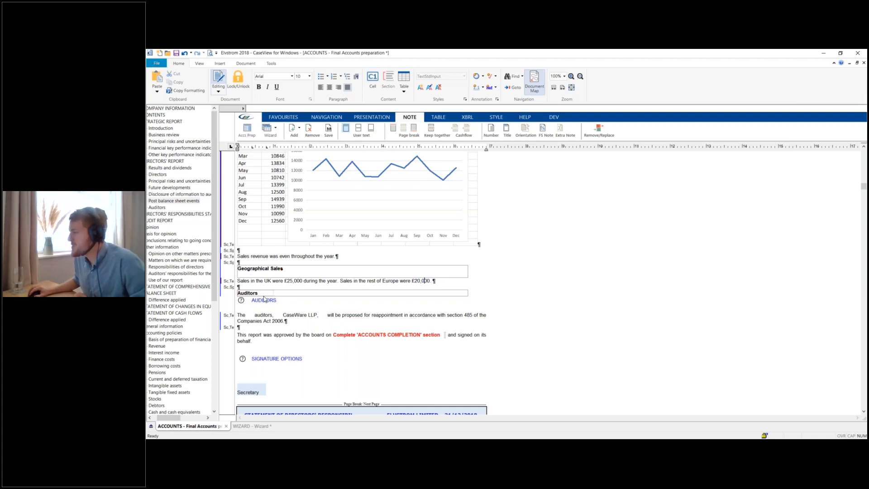
Insert an alphanumeric input cell numbered AG1 just before "UK" in the first Geographical Sales sentence
click(263, 282)
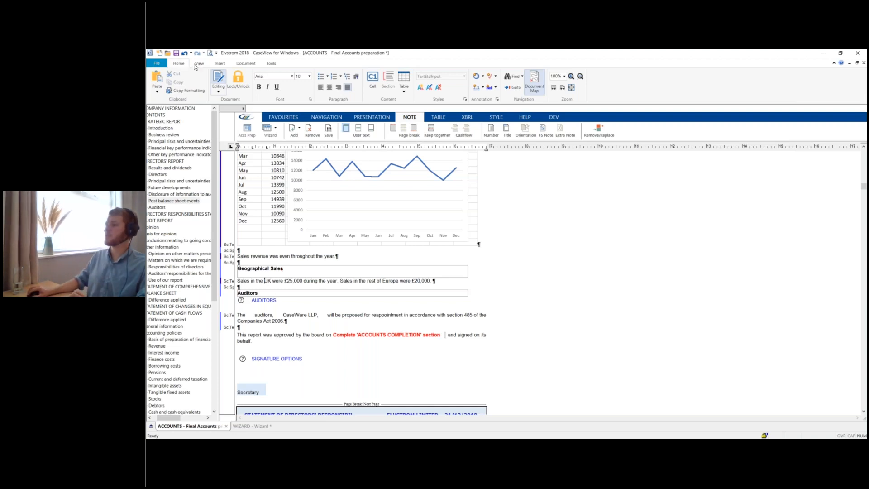
click(220, 64)
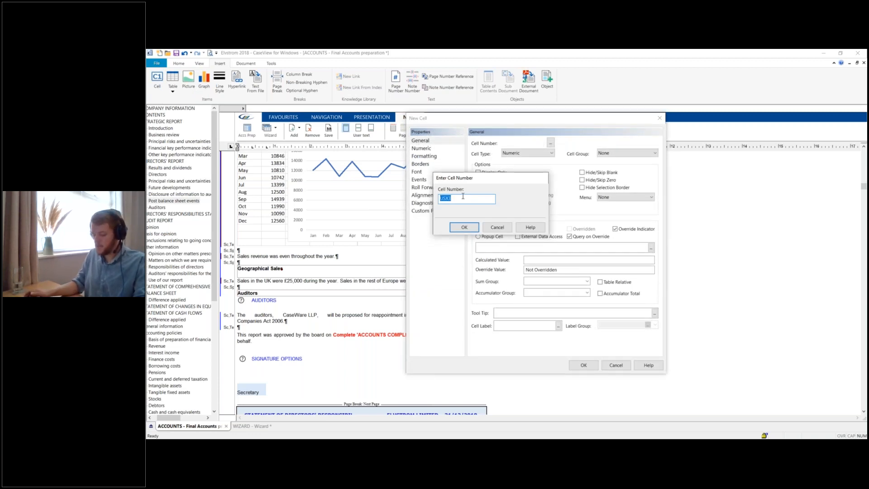
text(AG1)
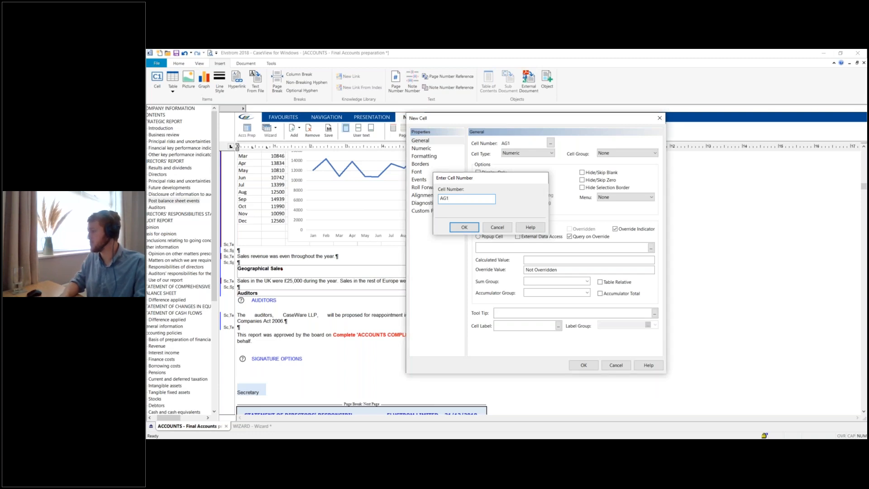
key(Return)
click(505, 149)
click(515, 166)
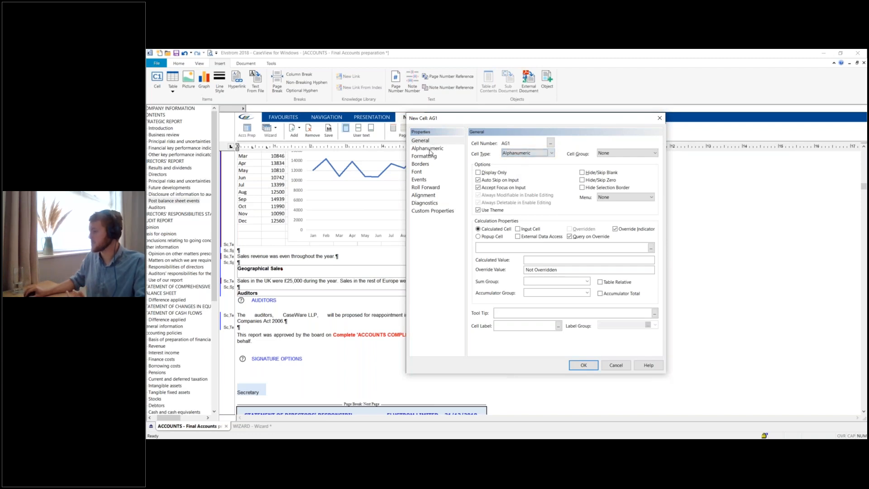
click(428, 149)
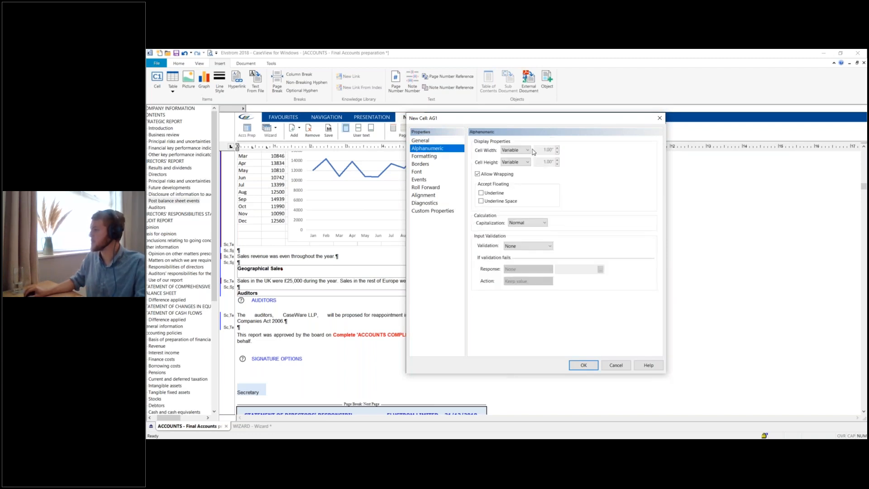
click(435, 144)
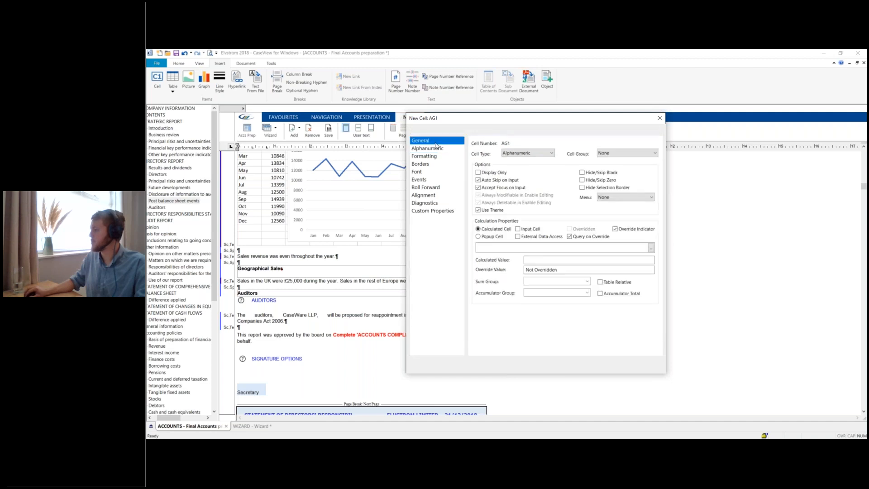
click(518, 230)
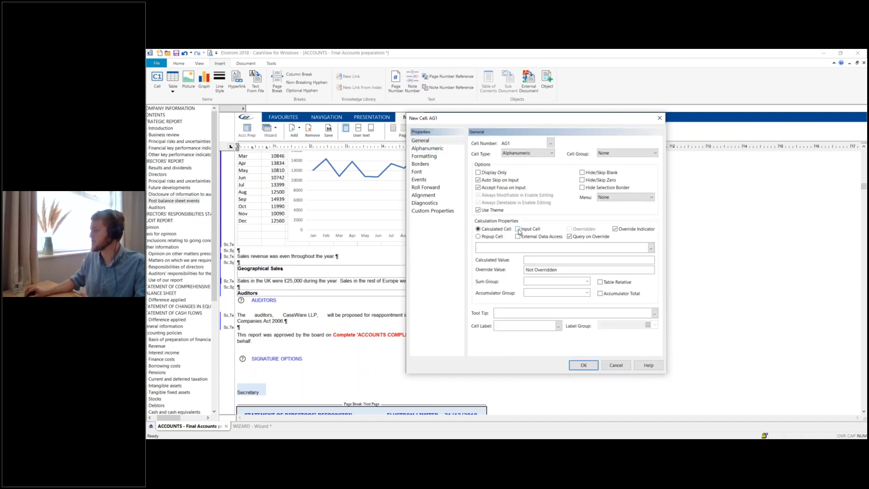
click(585, 365)
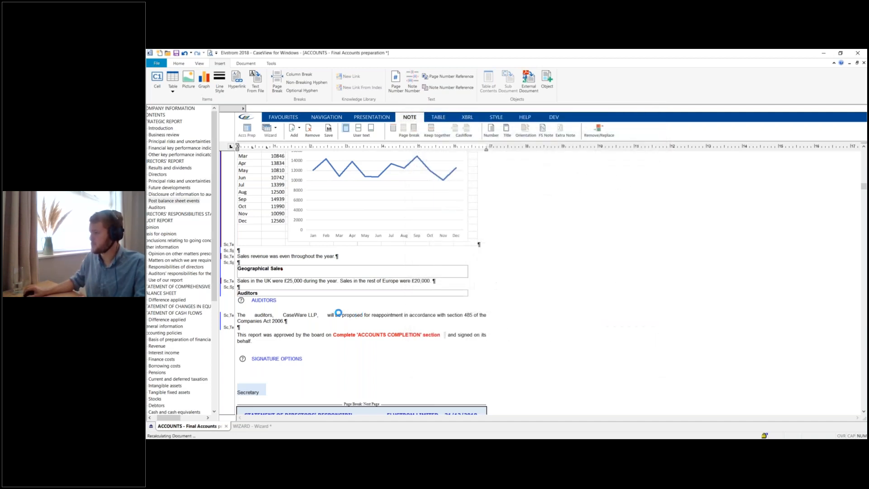
Enter "UK" in cell AG1 and delete the duplicate plain-text "UK" that follows it
click(267, 282)
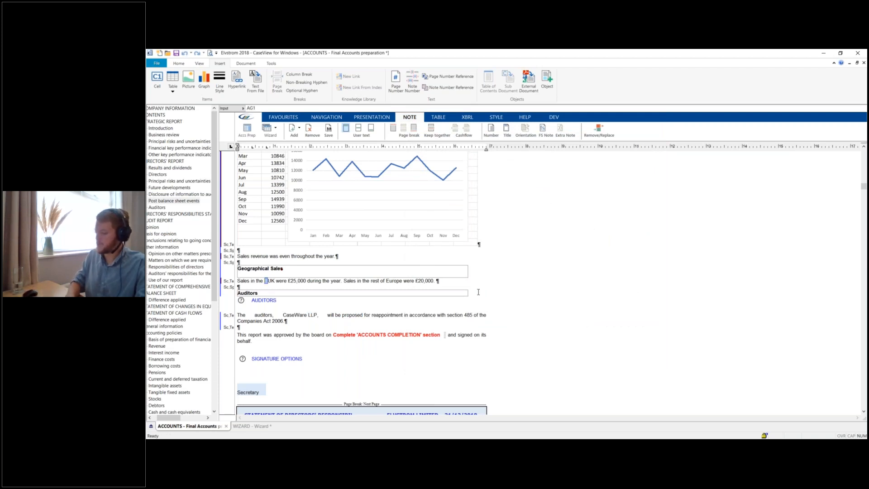
text(UK)
key(Return)
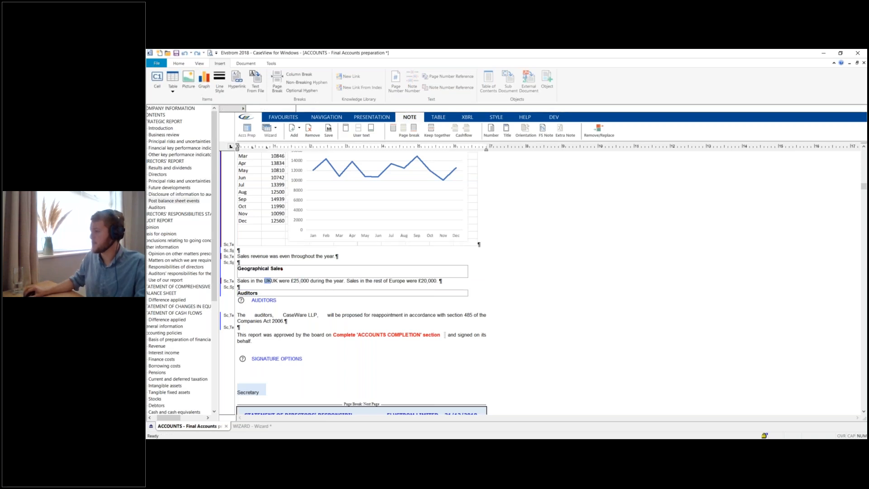
key(Delete)
key(Delete)
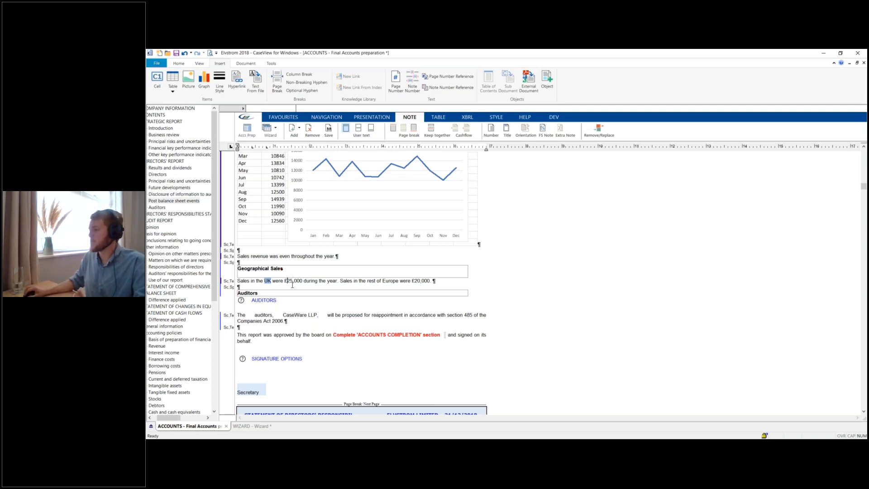
Insert a numeric input cell numbered AG2 just before "25,000" in the first Geographical Sales sentence
click(158, 79)
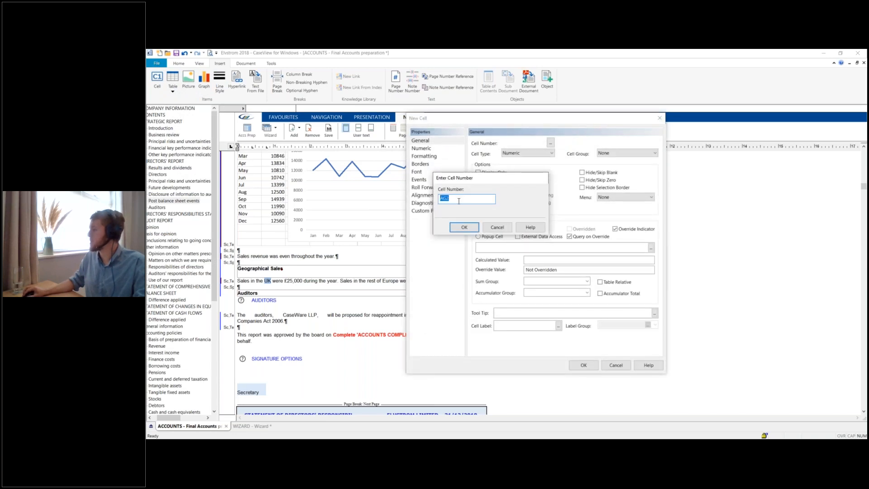
click(464, 227)
click(516, 154)
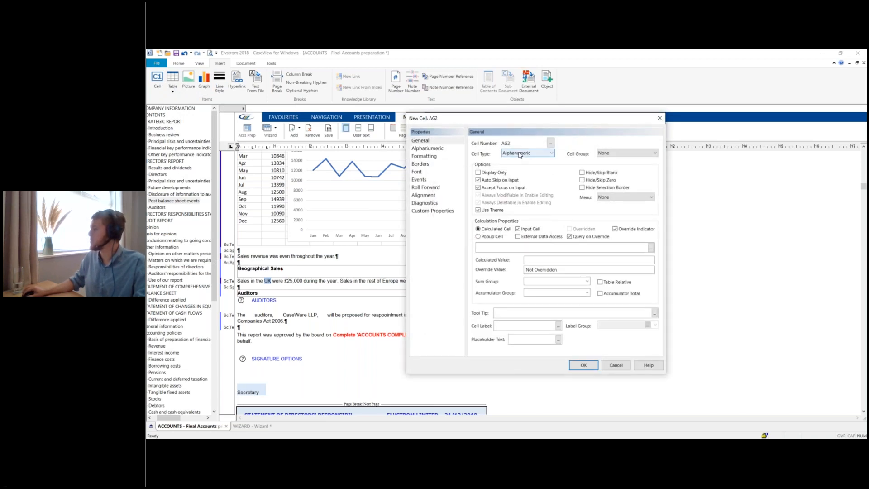
click(512, 161)
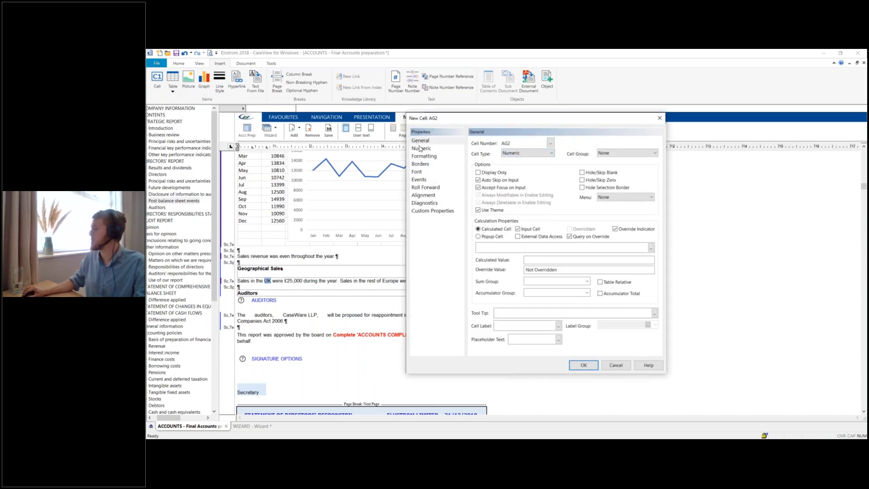
click(421, 148)
click(513, 149)
click(511, 155)
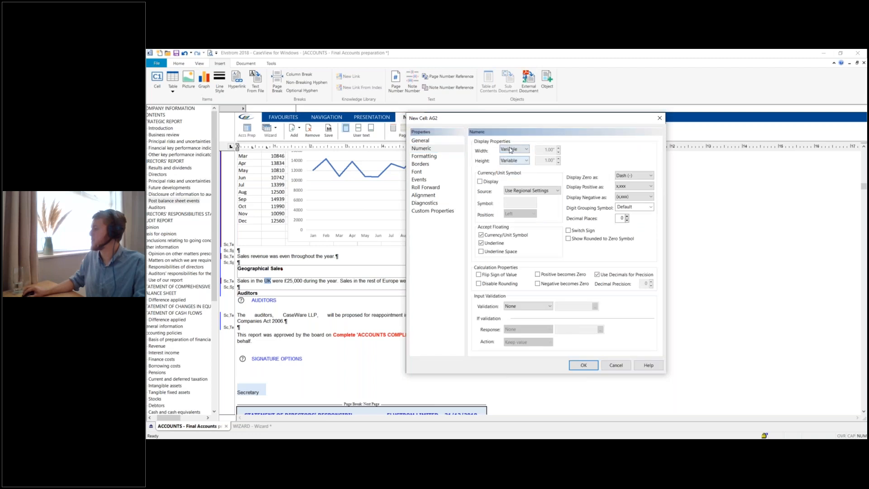
click(422, 141)
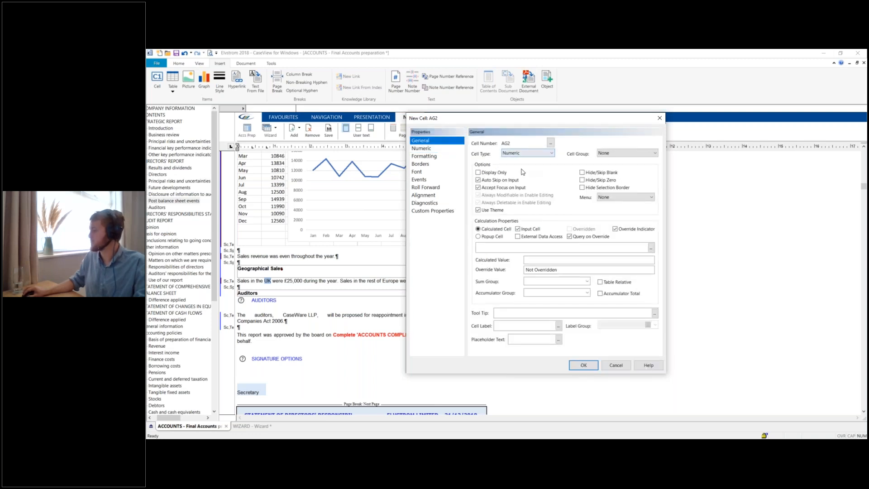
click(583, 365)
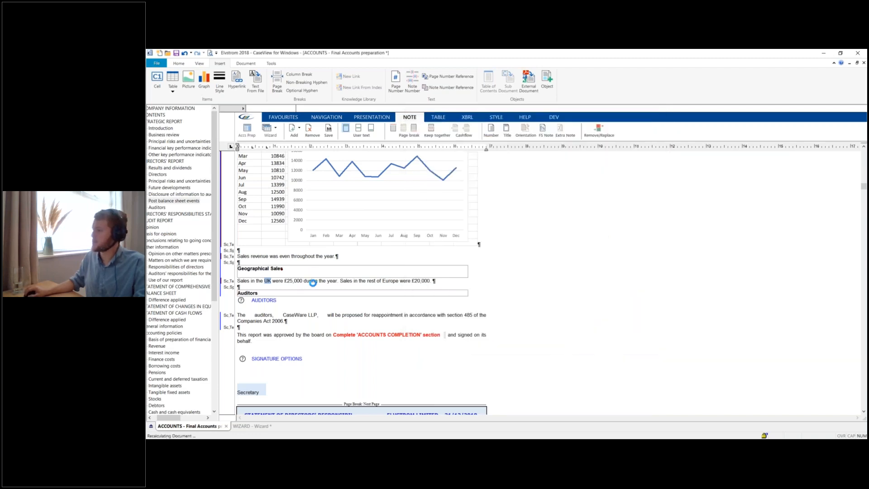
Enter 25000 in cell AG2 in place of the plain-text UK sales figure
click(287, 281)
text(2)
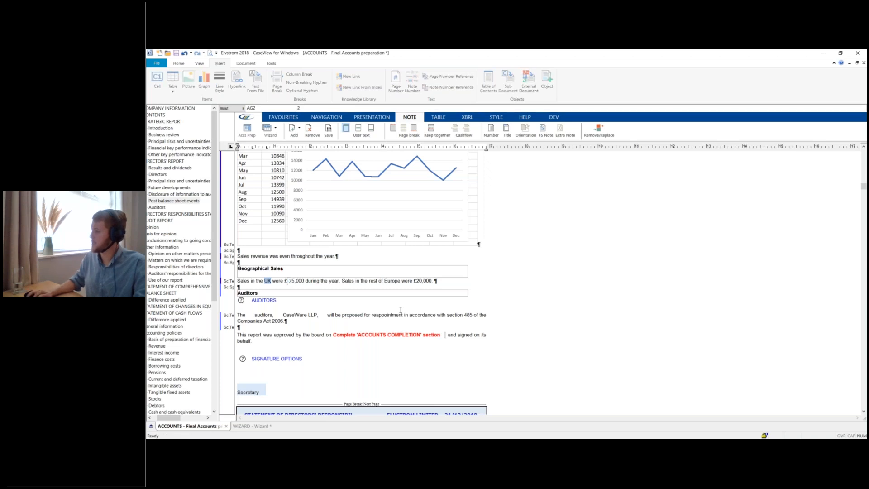
text(5000)
key(Return)
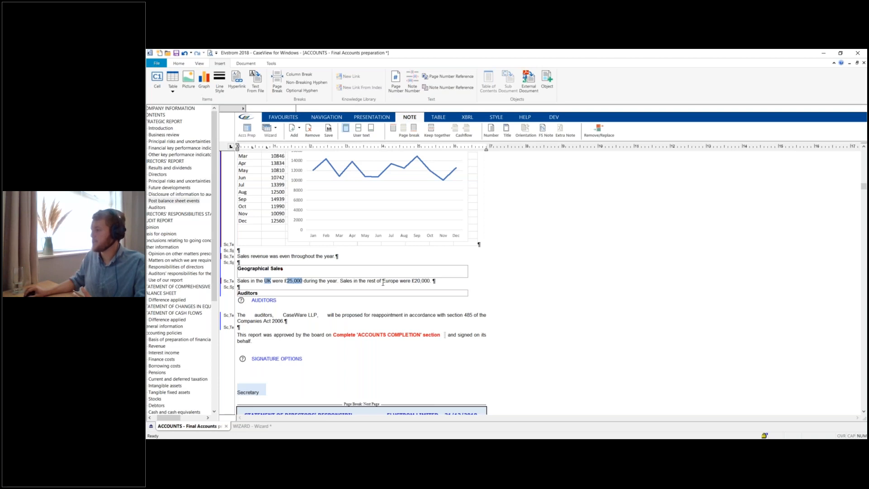
Insert an alphanumeric input cell numbered AG3 just before "Europe" in the second Geographical Sales sentence
click(157, 81)
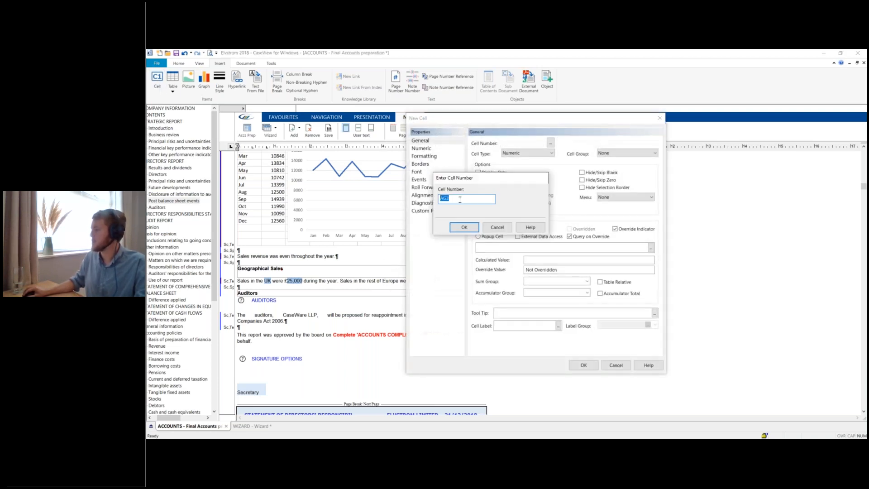
click(465, 228)
click(539, 154)
click(513, 169)
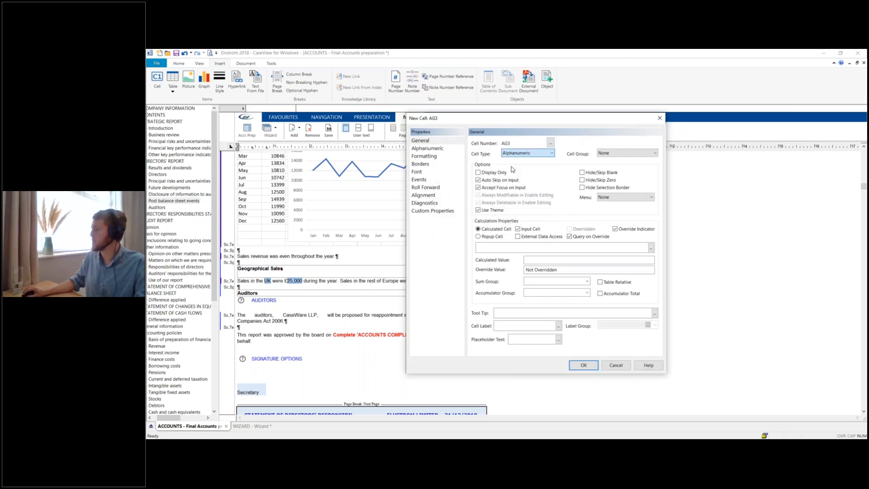
click(436, 148)
click(421, 141)
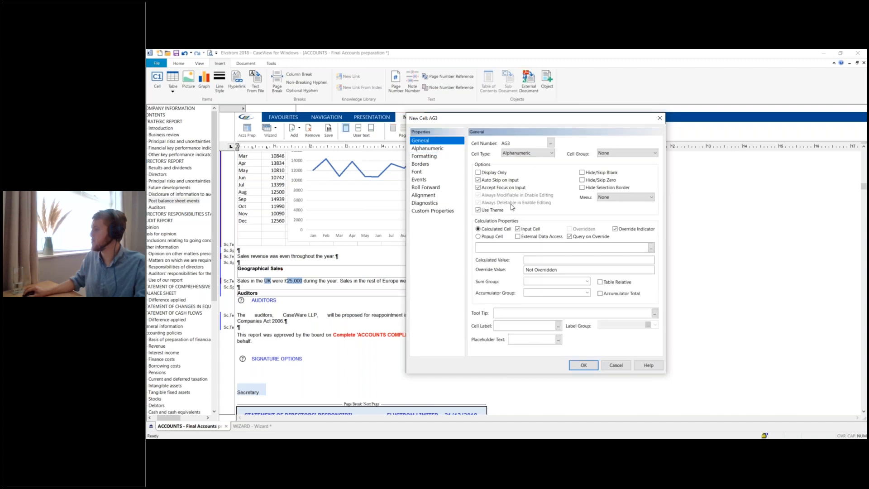
click(585, 366)
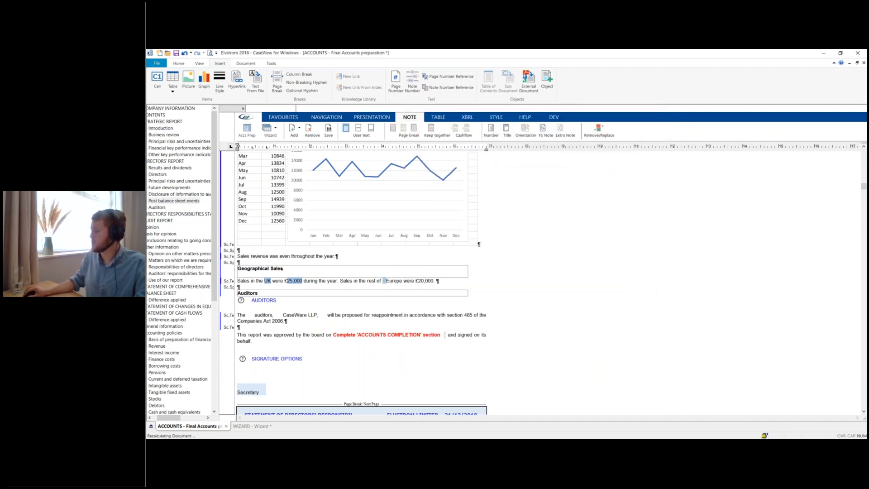
Enter "Europe" in cell AG3 and delete the duplicate plain-text "Europe" that follows it
text(Europe)
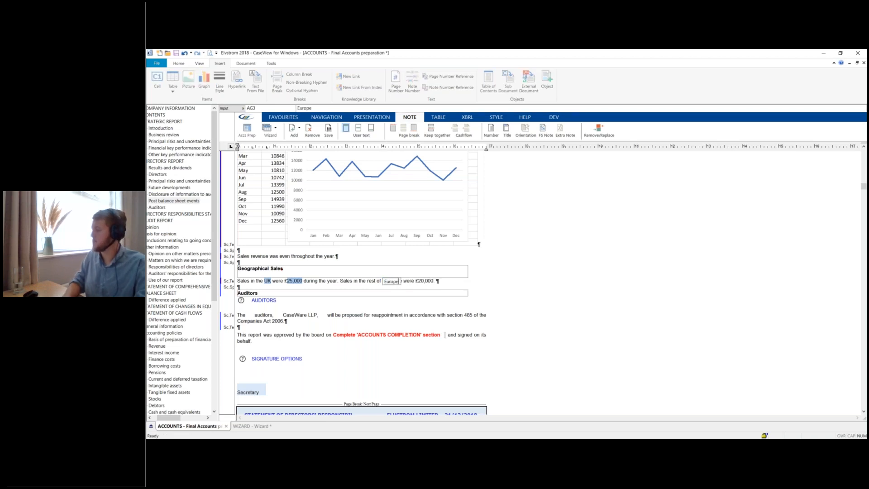
key(Return)
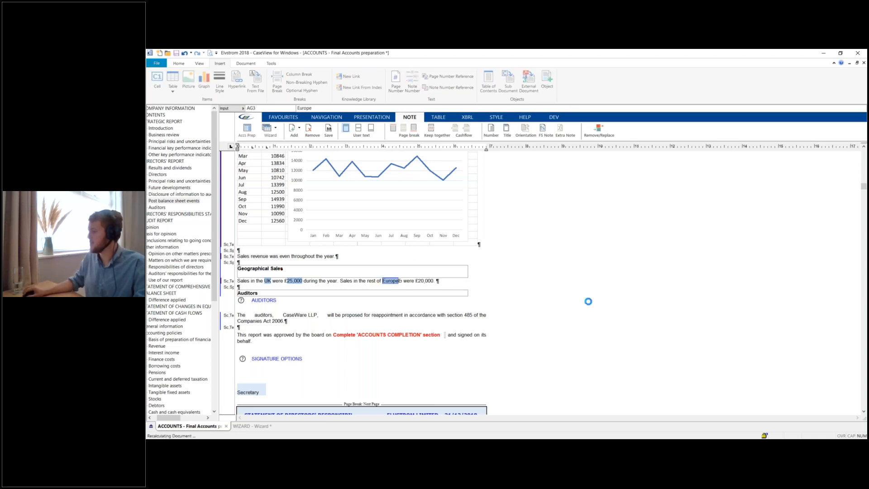
click(415, 281)
key(BackSpace)
key(BackSpace)
key(BackSpace)
key(BackSpace)
key(BackSpace)
key(BackSpace)
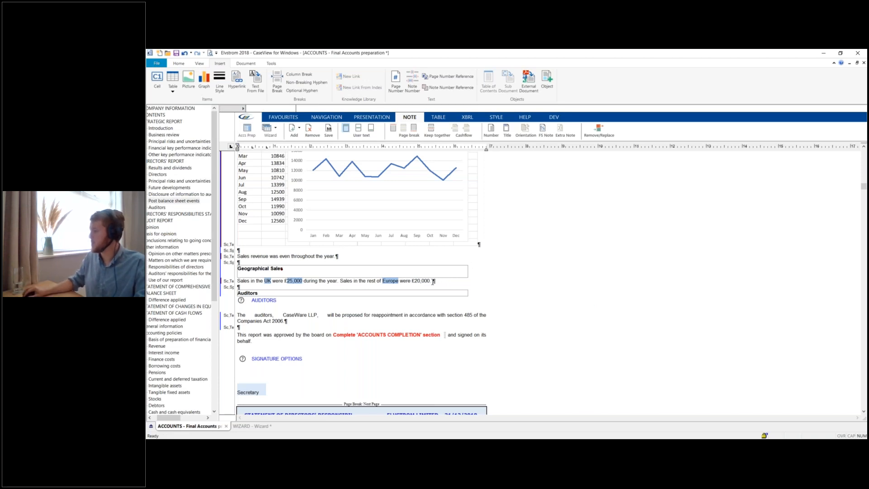
Replace the plain-text "20,000" in the Europe sentence with a numeric input cell numbered AG4 containing 20000
click(431, 281)
key(BackSpace)
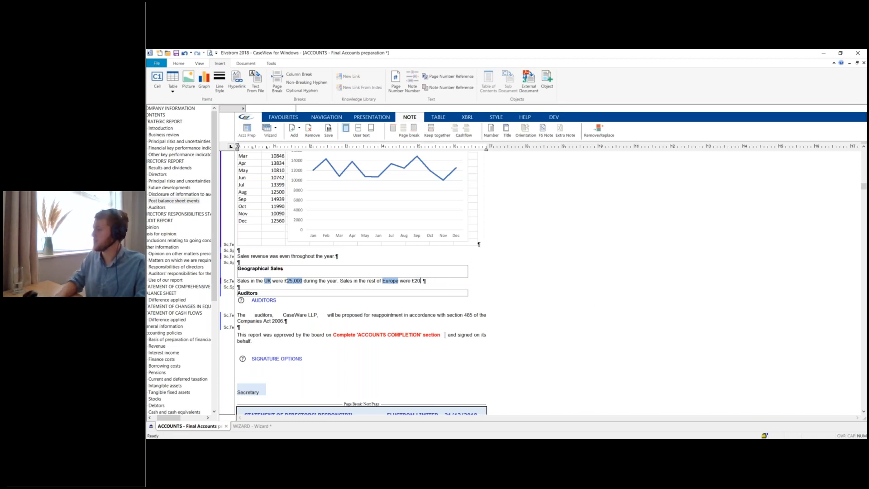
click(157, 85)
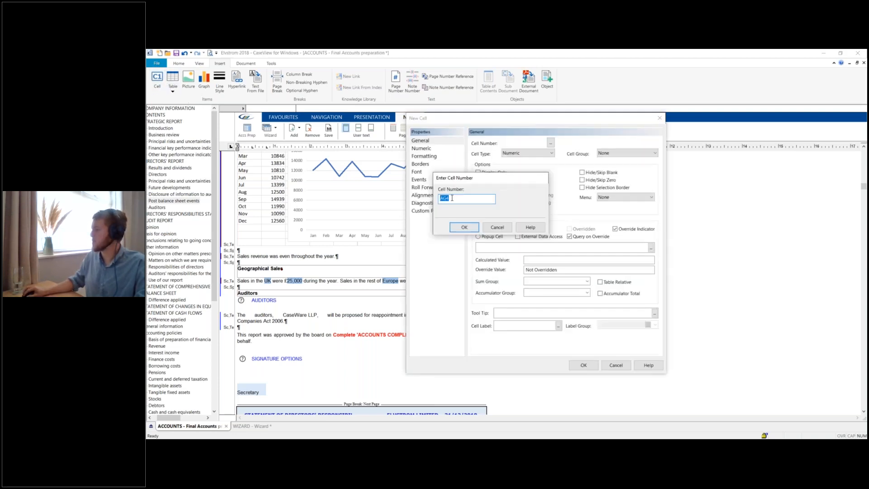
click(464, 227)
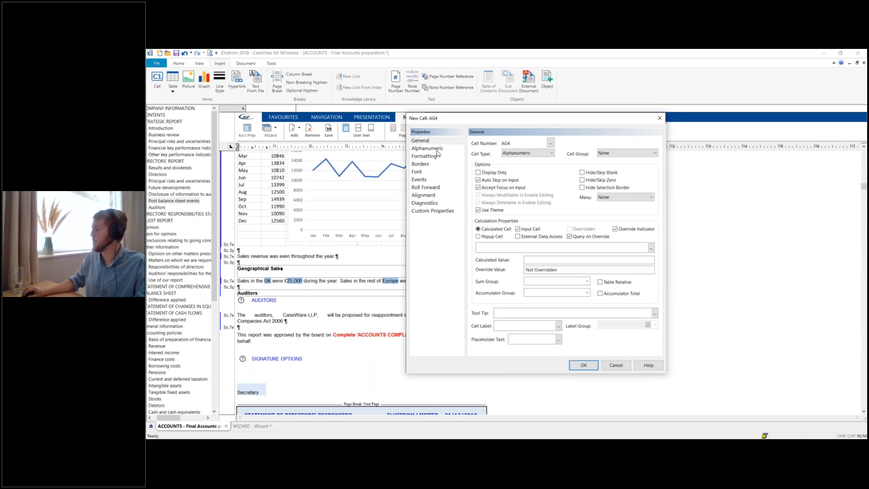
click(523, 154)
click(514, 166)
click(509, 152)
click(507, 162)
click(448, 142)
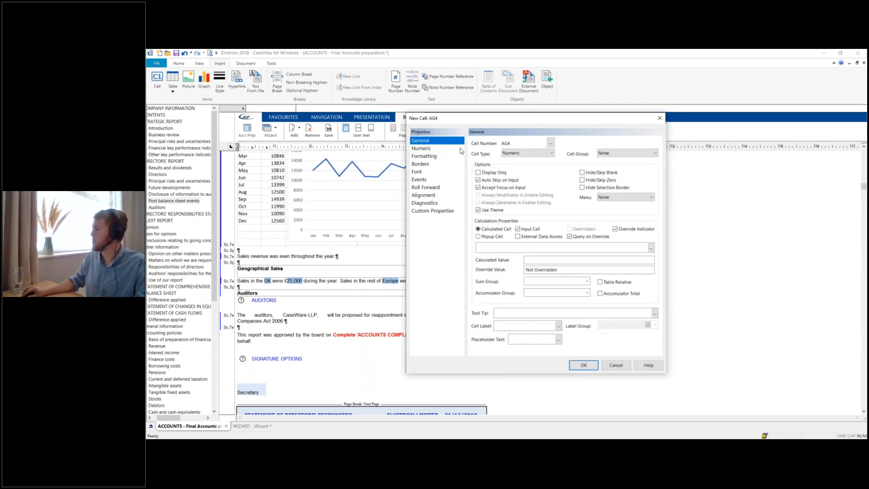
click(519, 230)
click(584, 365)
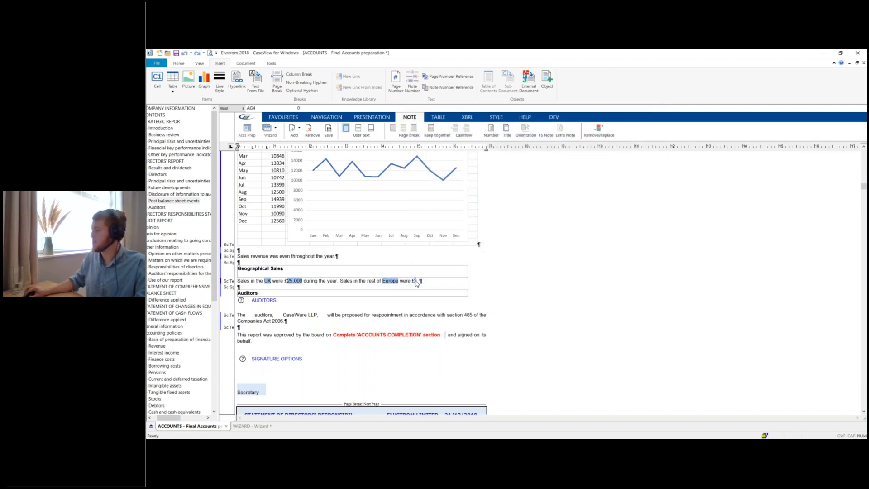
text(20000)
key(Return)
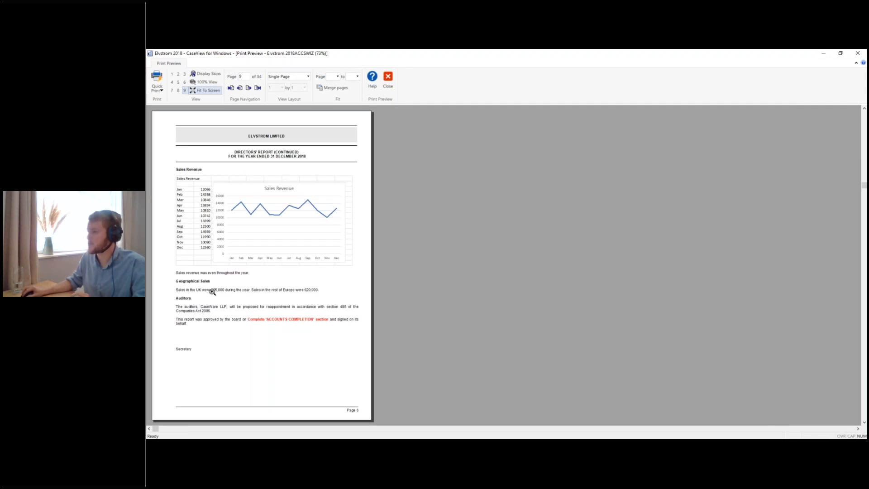
Examine the Geographical Sales sentences at 100% in the print preview and close the preview
click(244, 292)
click(226, 255)
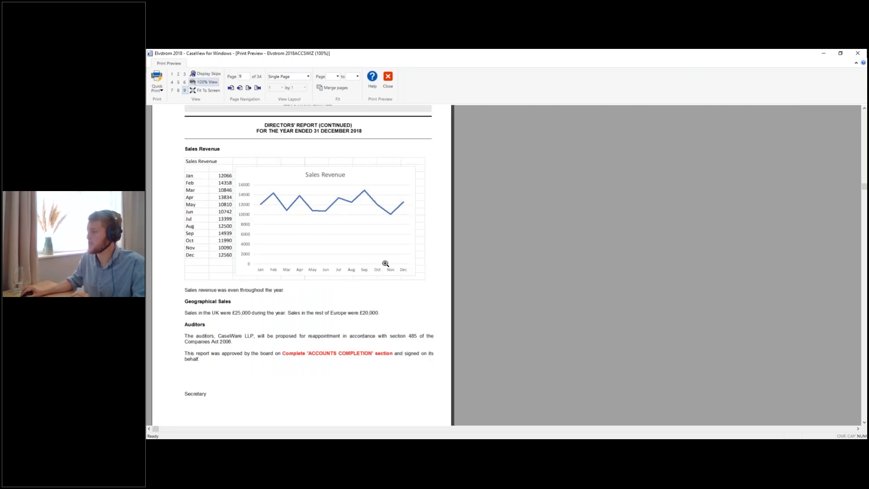
click(388, 82)
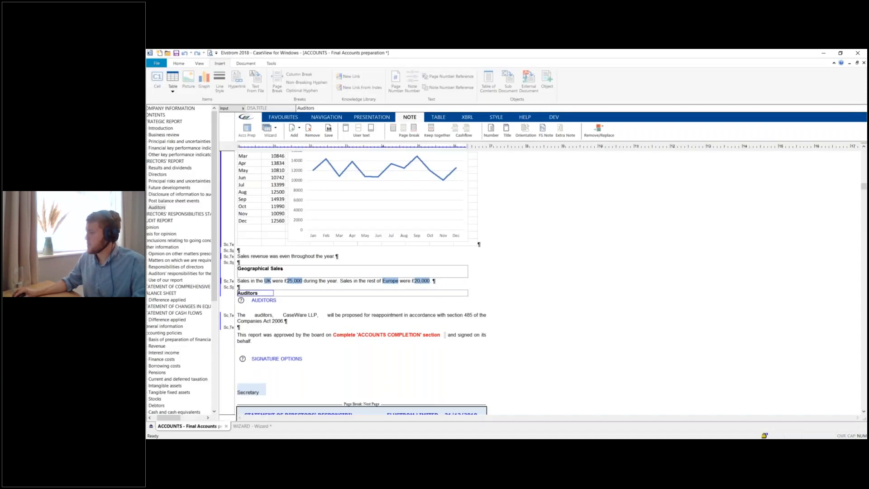
Add two blank lines after the Geographical Sales sentences
click(456, 284)
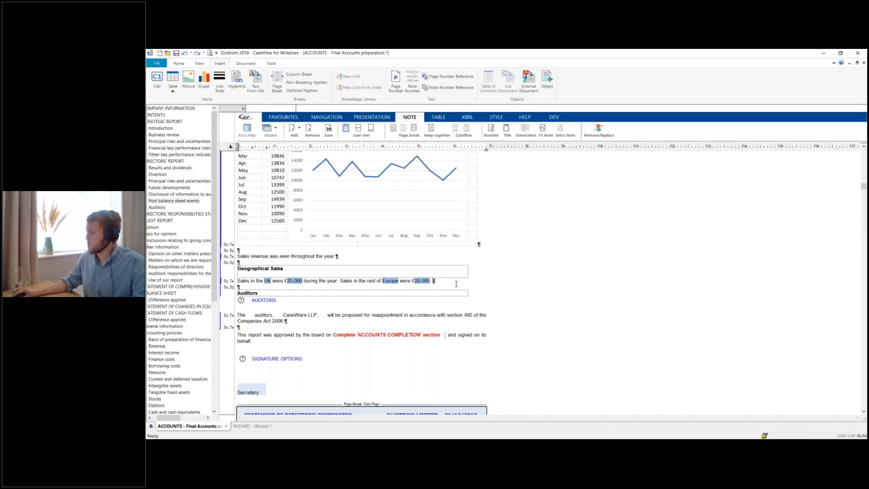
key(Return)
key(Return)
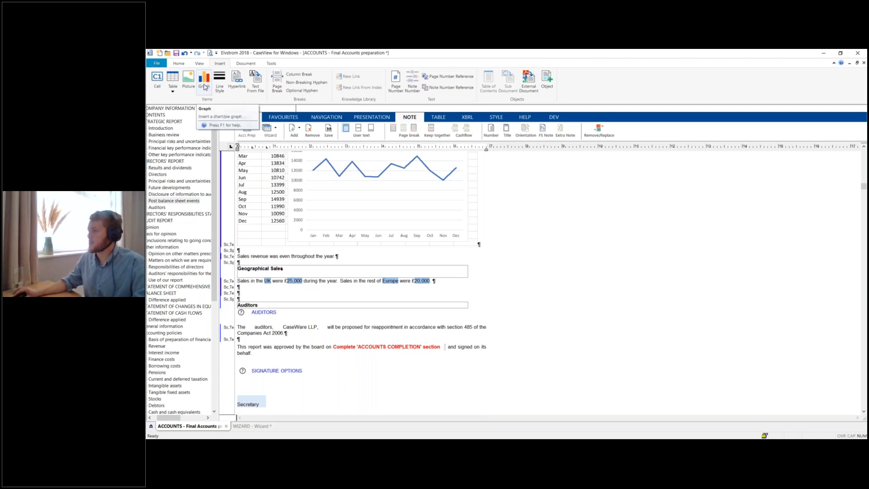
click(204, 81)
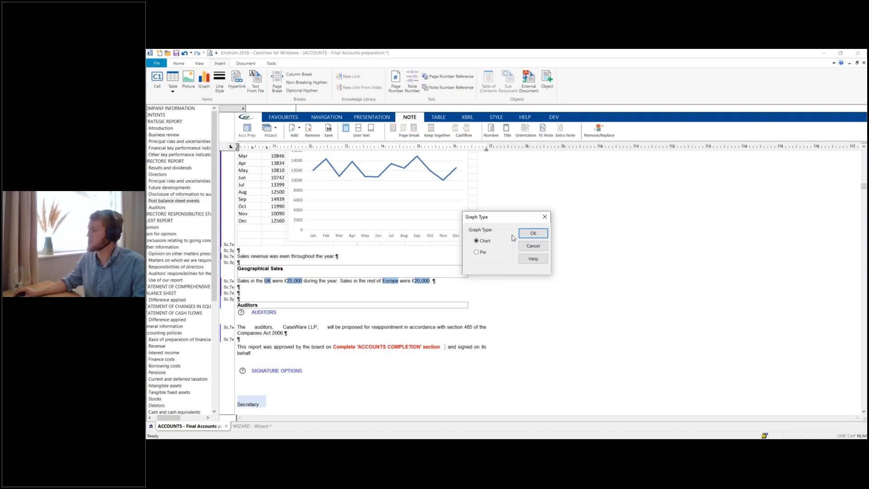
click(534, 246)
click(181, 64)
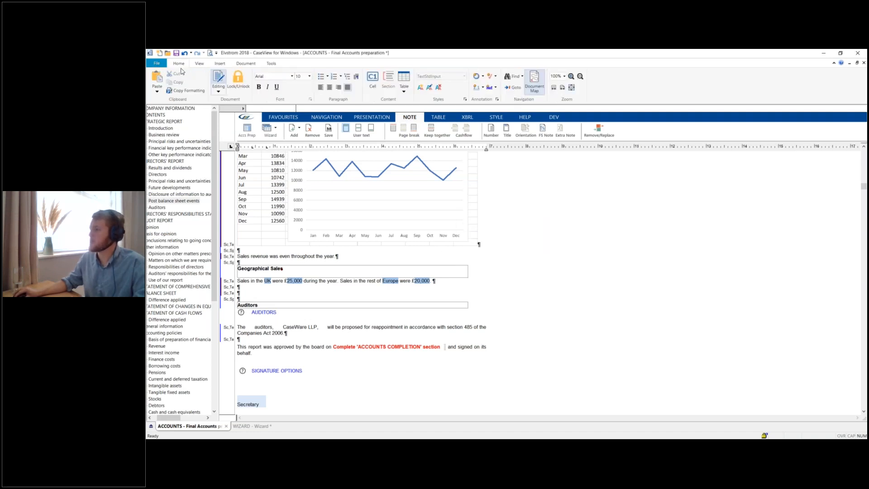
click(220, 93)
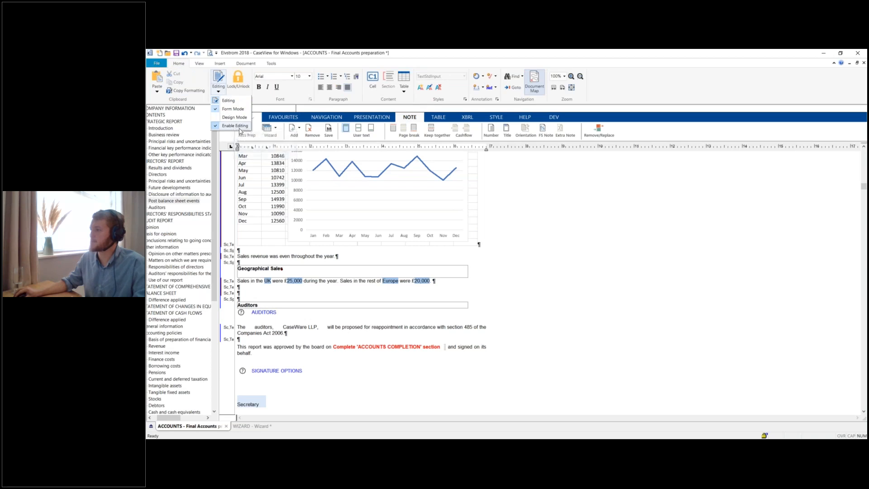
click(220, 64)
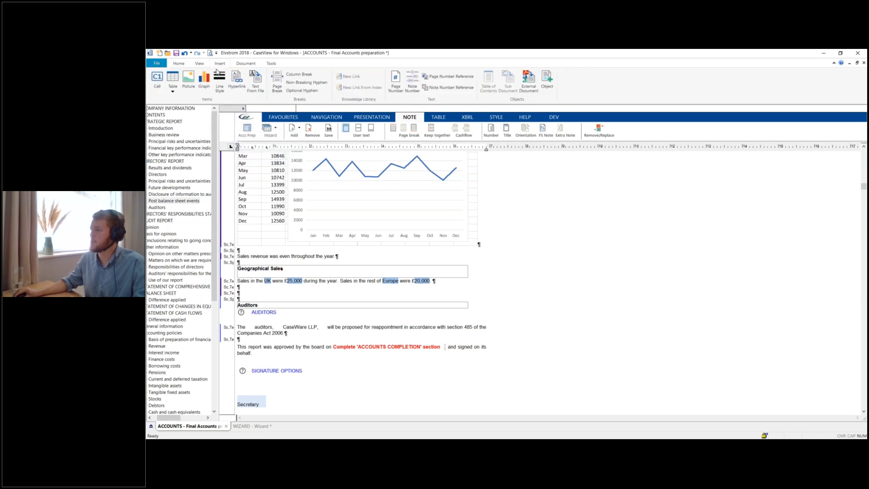
Insert a pie graph below the Geographical Sales sentences
click(204, 80)
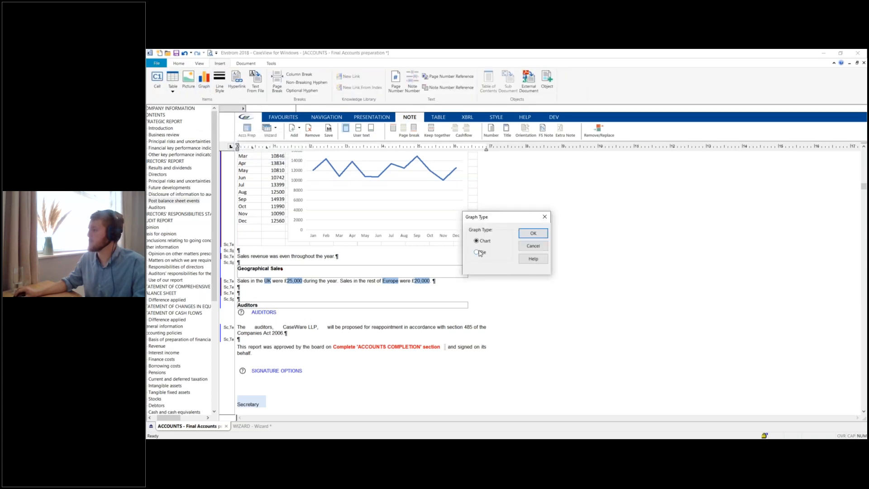
click(481, 252)
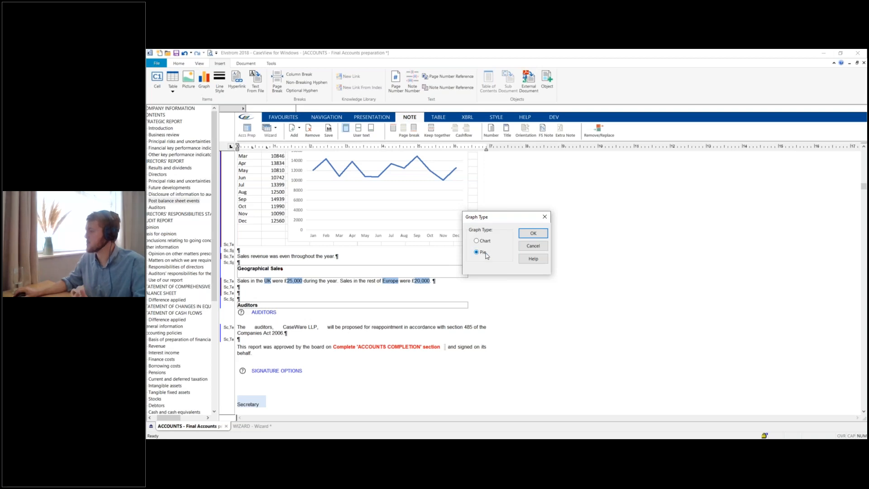
click(532, 233)
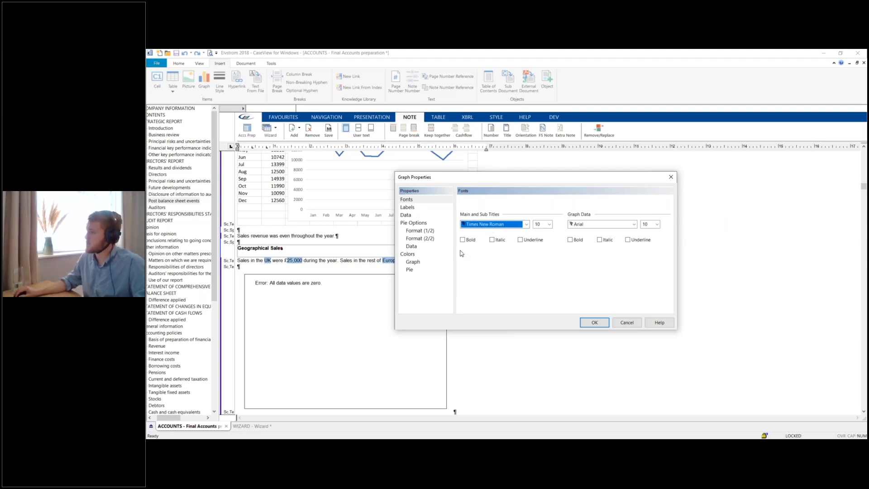
Assign the UK cell AG1 and the Europe cell AG3 as the two labels in the pie graph's data series
click(405, 215)
drag(461, 191, 557, 198)
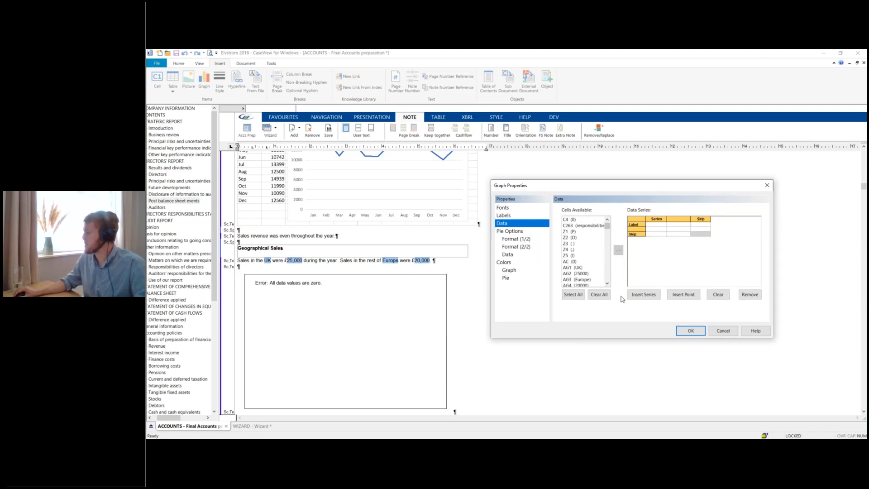
click(608, 284)
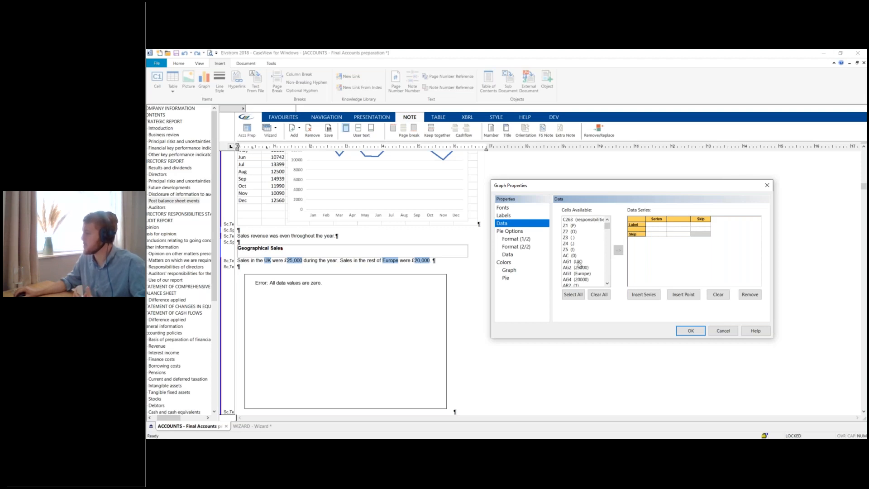
click(637, 225)
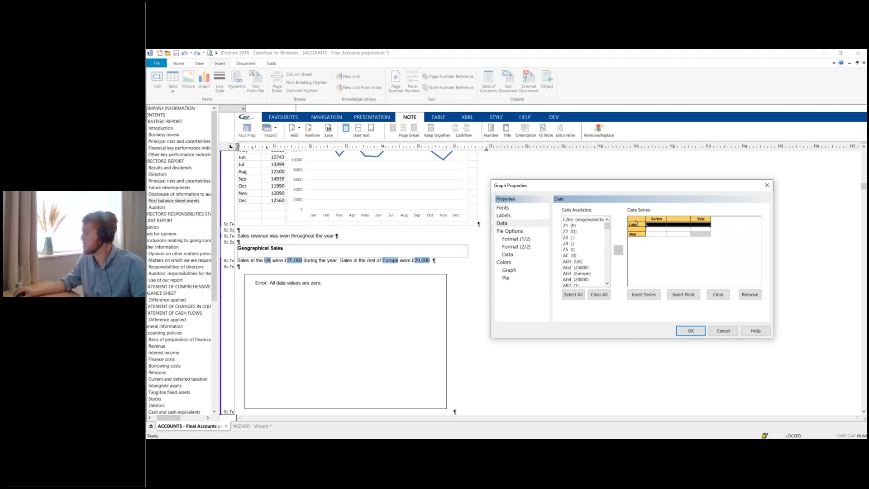
click(572, 262)
click(619, 250)
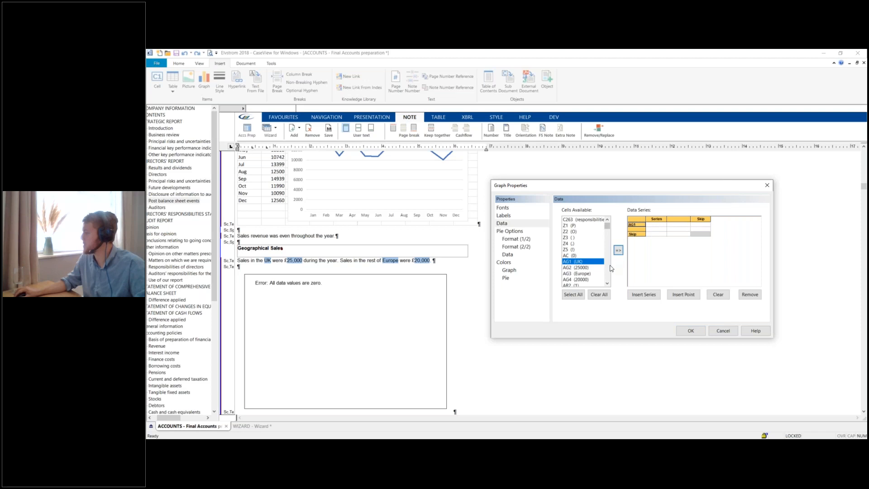
click(631, 230)
click(588, 274)
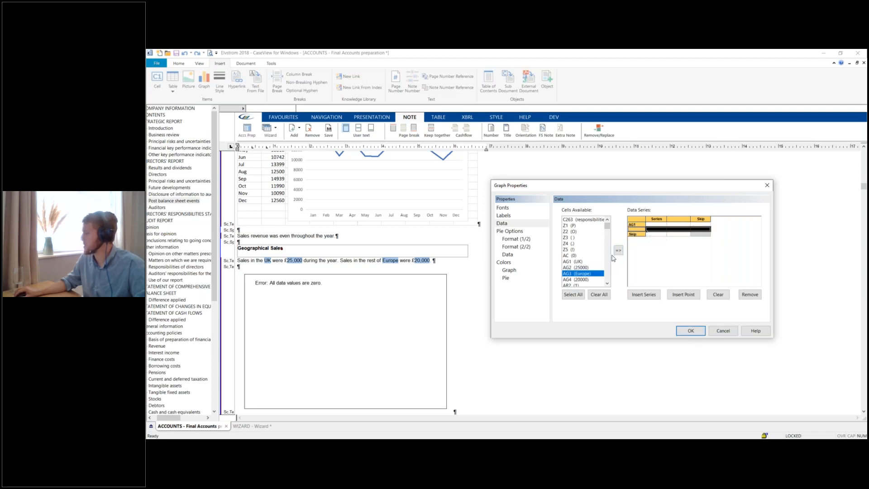
click(619, 251)
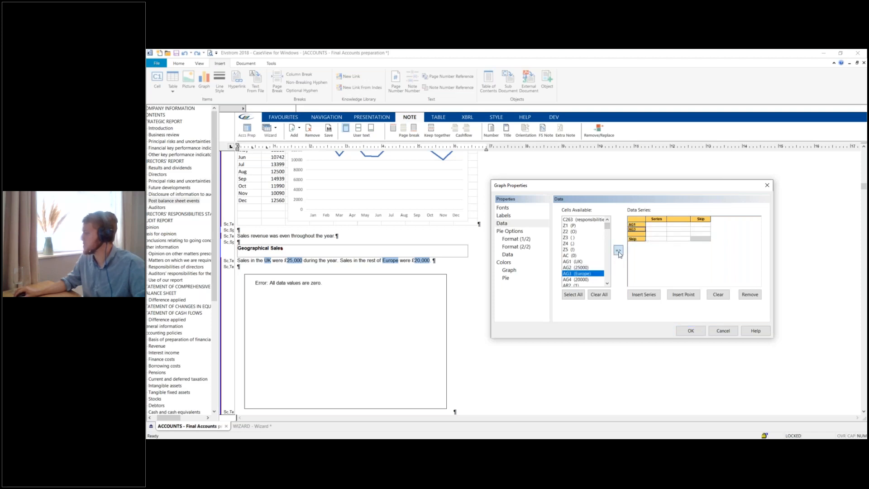
Assign cell AG2 as the UK value and AG4 as the Europe value in the graph's series, and apply the graph properties
click(653, 225)
click(579, 267)
click(618, 251)
click(650, 230)
click(577, 280)
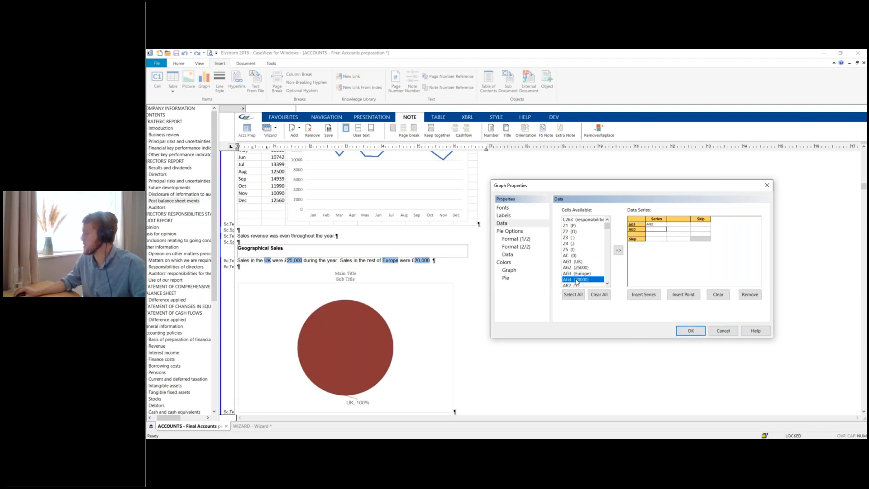
click(619, 251)
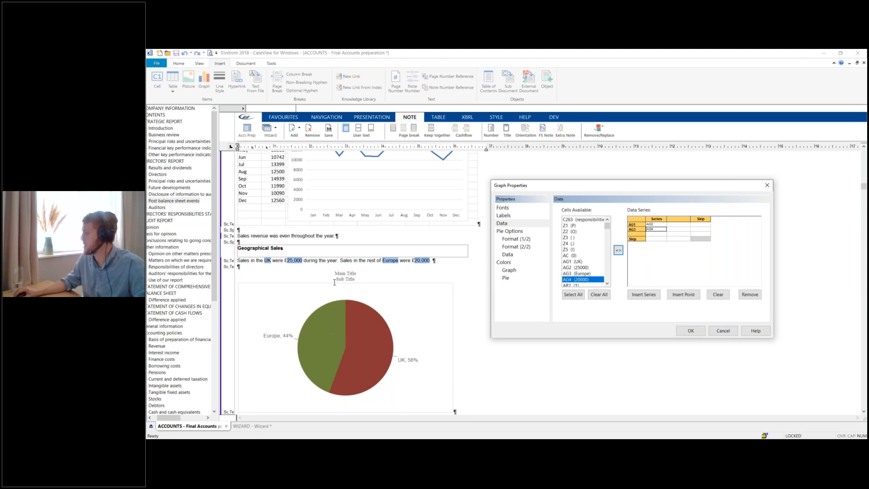
click(691, 330)
scroll(479, 267, down, 2)
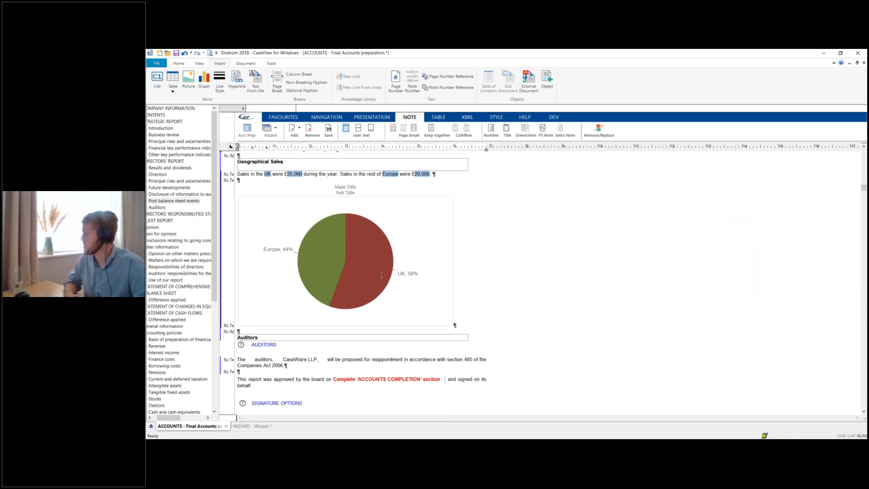
scroll(461, 286, up, 2)
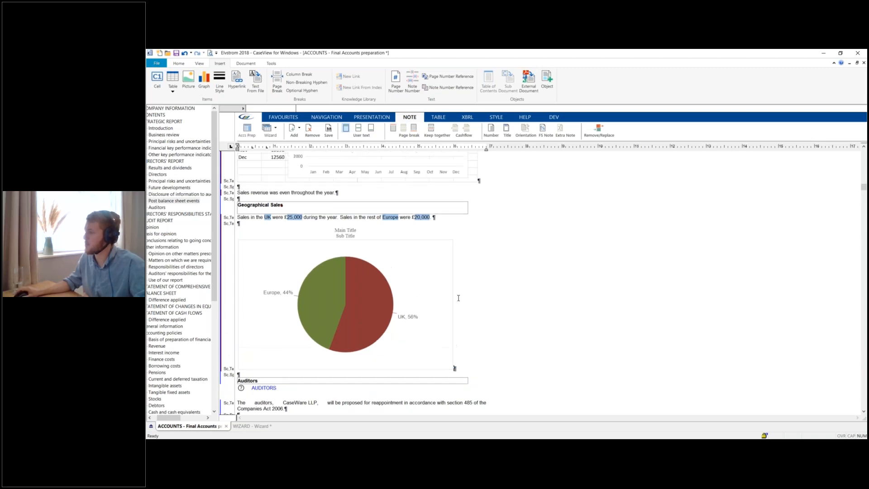
scroll(458, 297, down, 1)
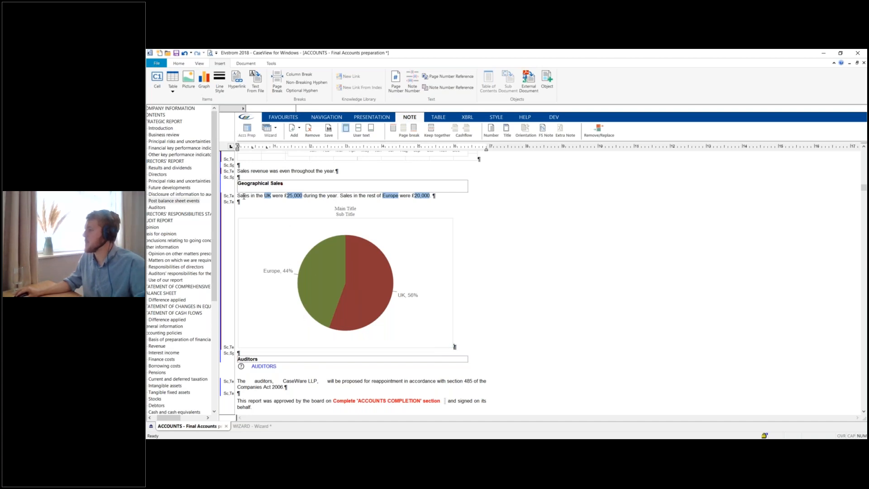
Look through the user-defined sections available for adding after Geographical Sales without inserting one
click(273, 184)
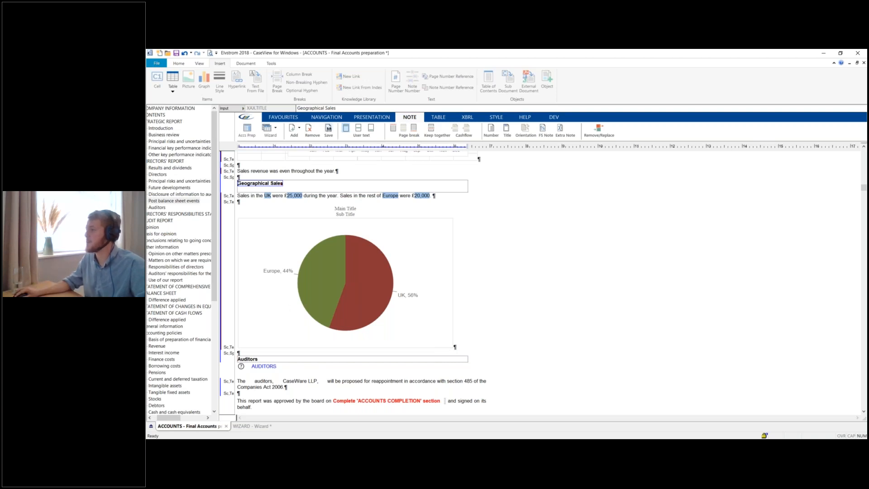
click(299, 128)
mouse_move(321, 224)
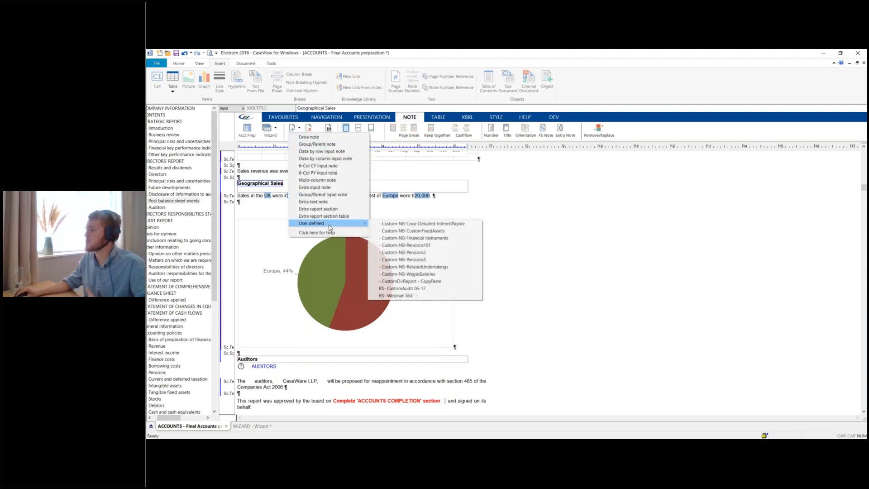
click(537, 274)
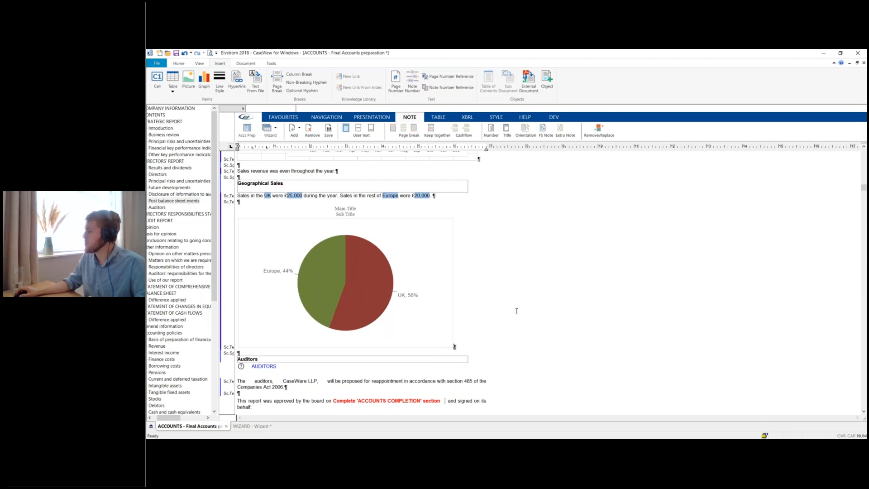
Add an extra report section after the Geographical Sales section
scroll(517, 311, down, 3)
scroll(451, 324, up, 6)
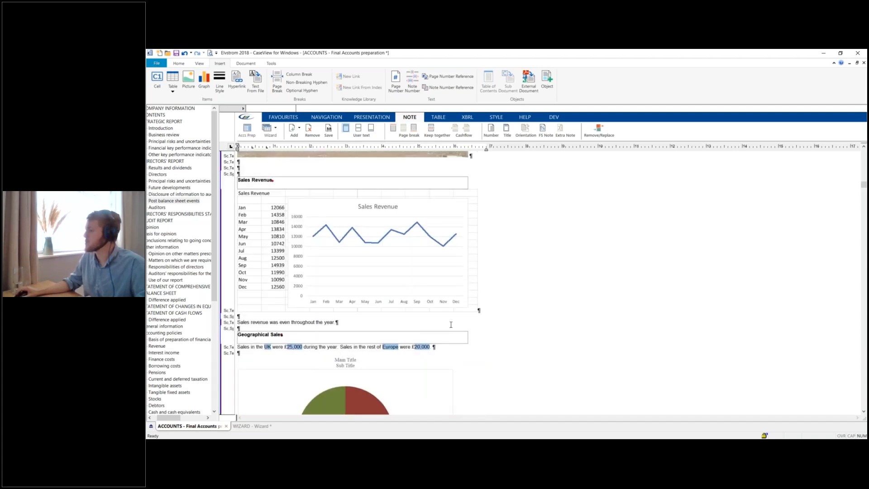
scroll(451, 325, down, 3)
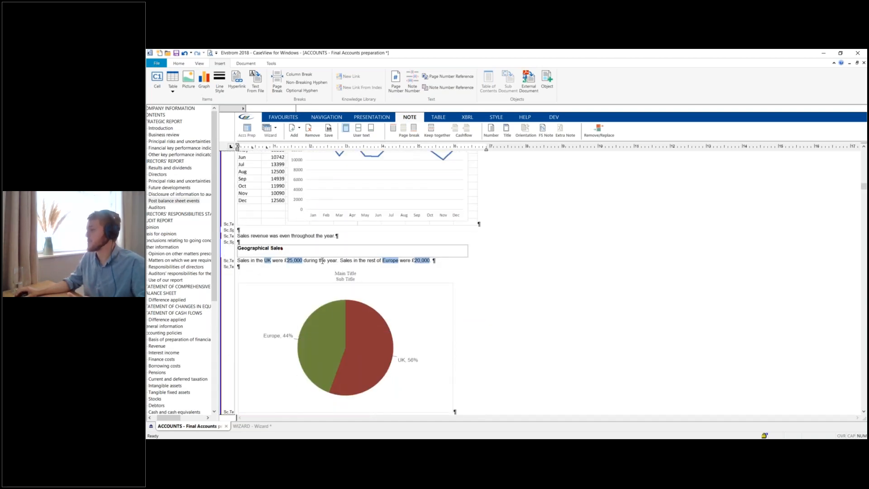
click(266, 252)
click(298, 129)
click(317, 209)
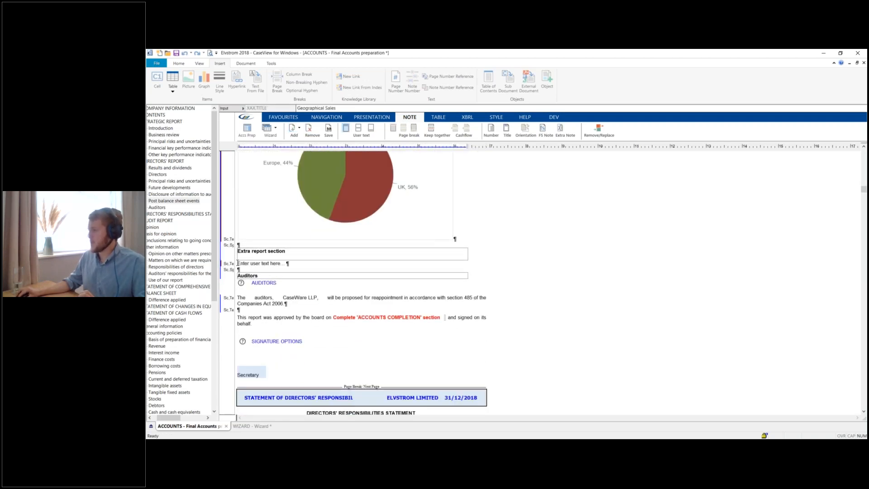
Insert Example Word Object.docx from the Desktop as an embedded object before the new section's placeholder text
click(238, 263)
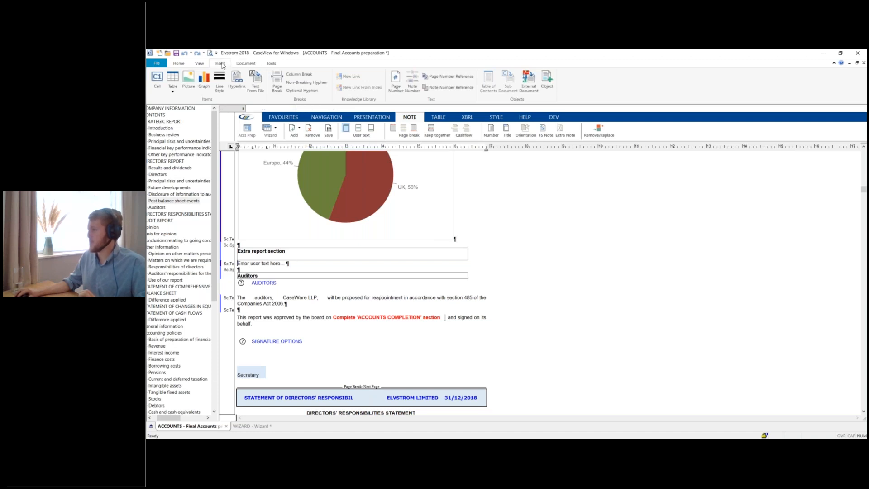
click(547, 81)
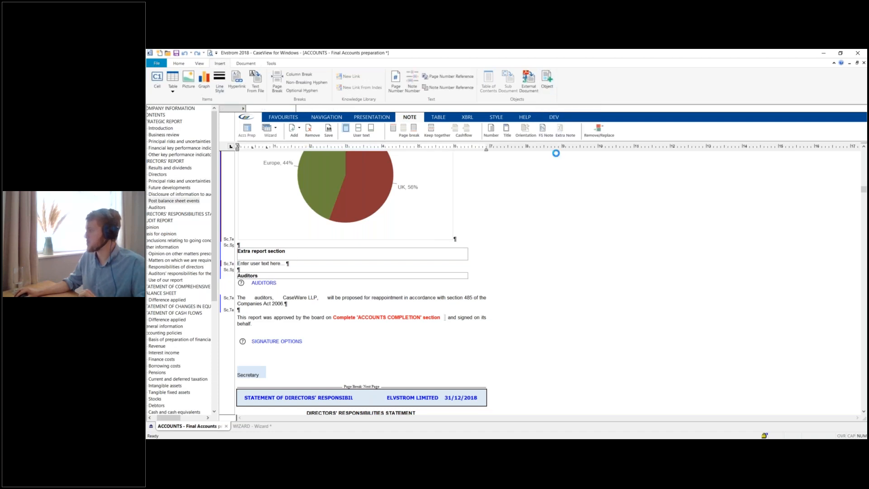
click(443, 230)
click(482, 239)
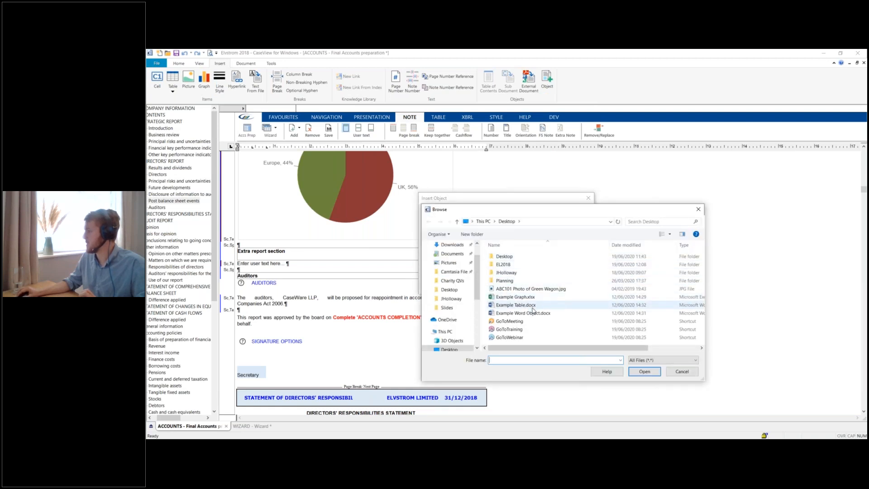
double_click(526, 314)
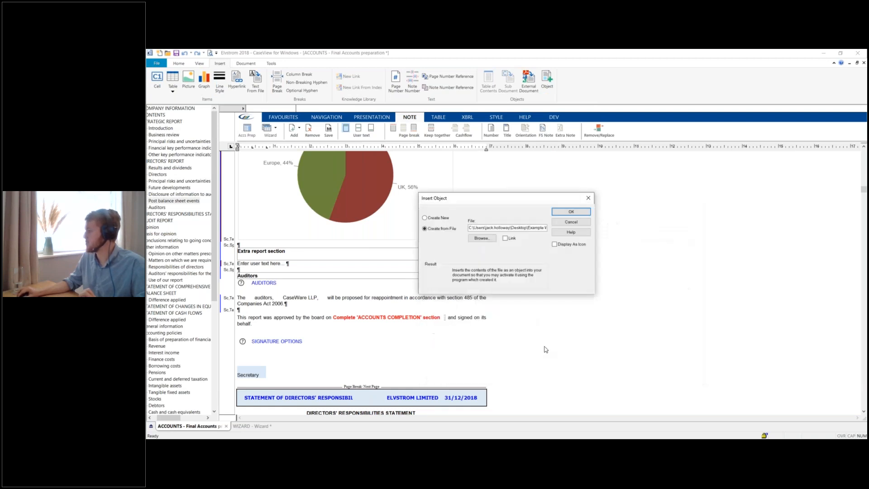
click(572, 212)
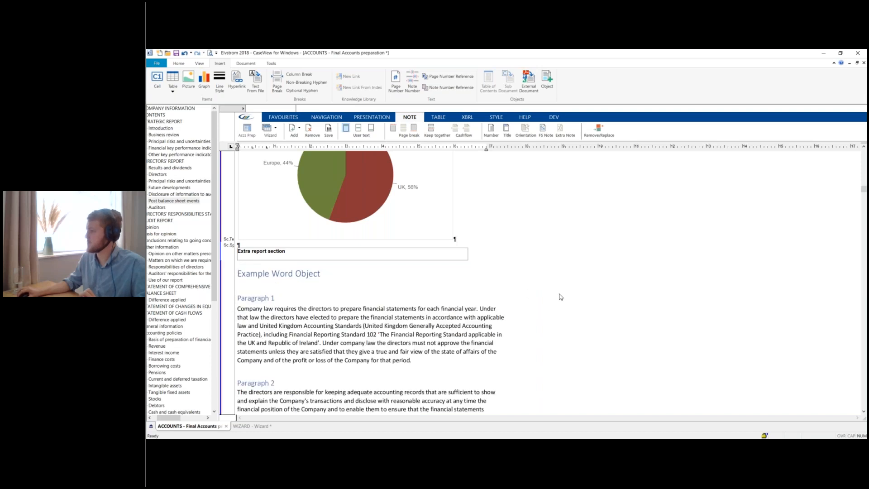
Insert Example Table.docx from the Desktop as an embedded object below the Example Word Object paragraphs
click(548, 81)
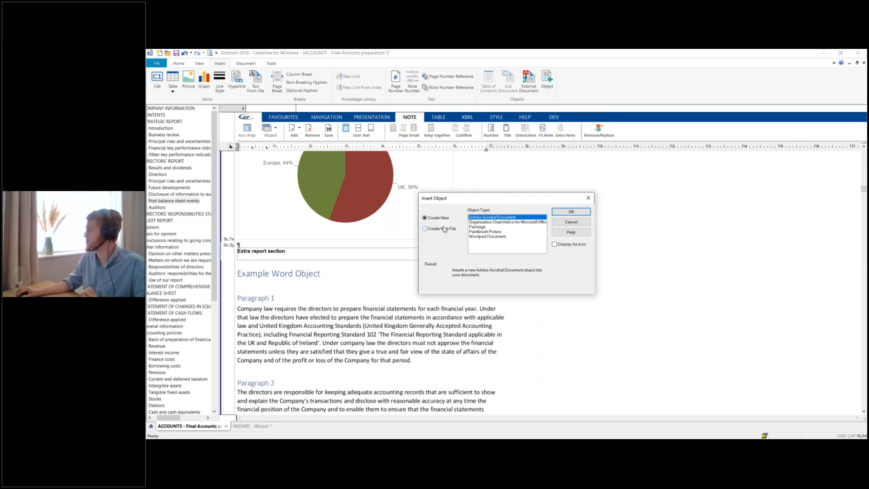
click(425, 228)
click(482, 238)
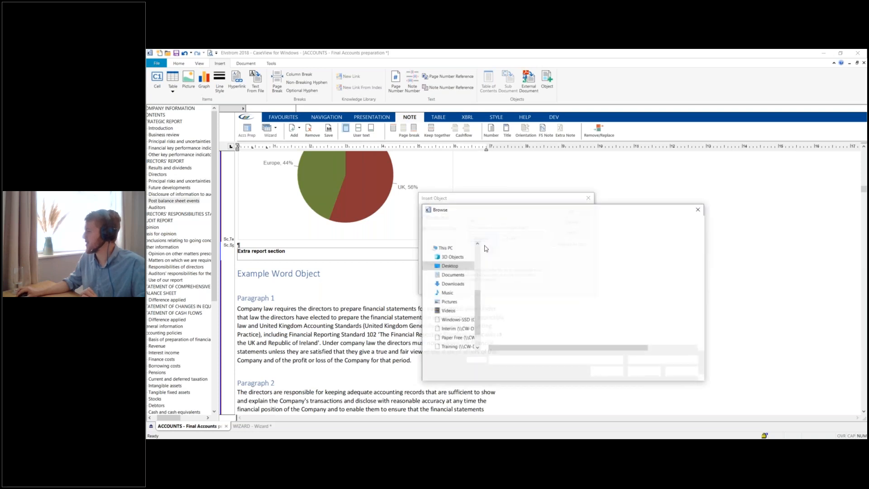
double_click(527, 307)
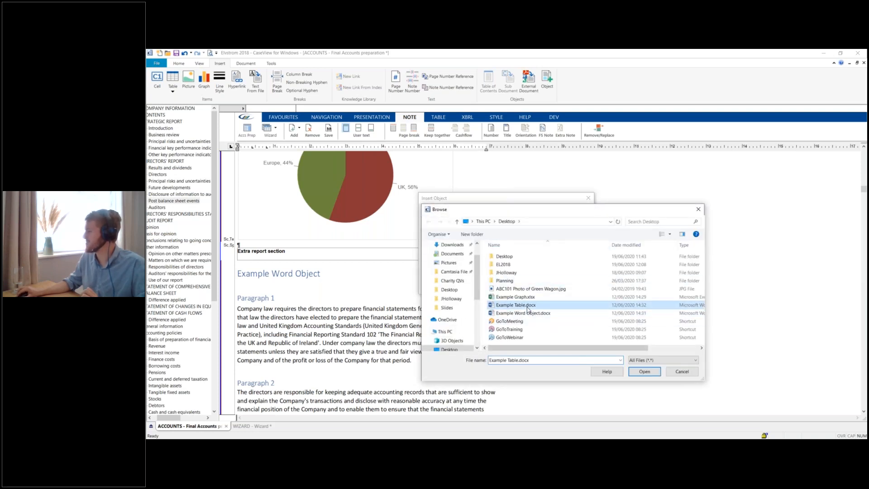
click(572, 212)
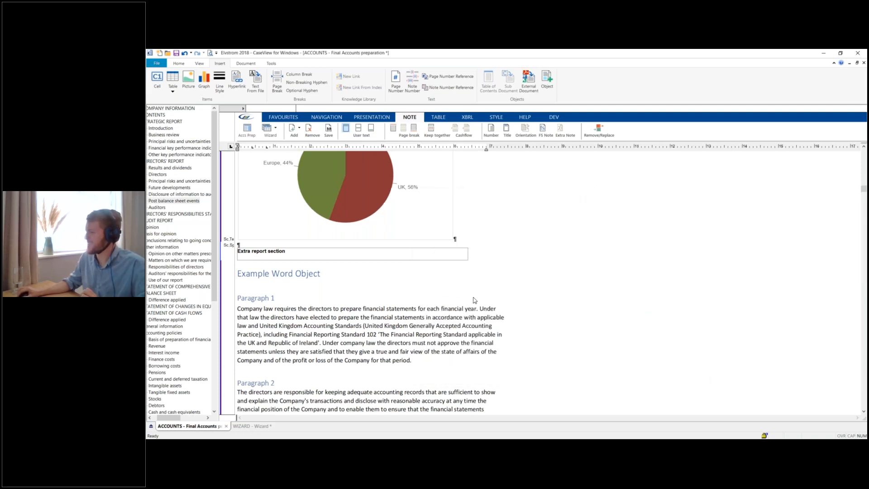
scroll(423, 290, down, 12)
scroll(346, 251, up, 2)
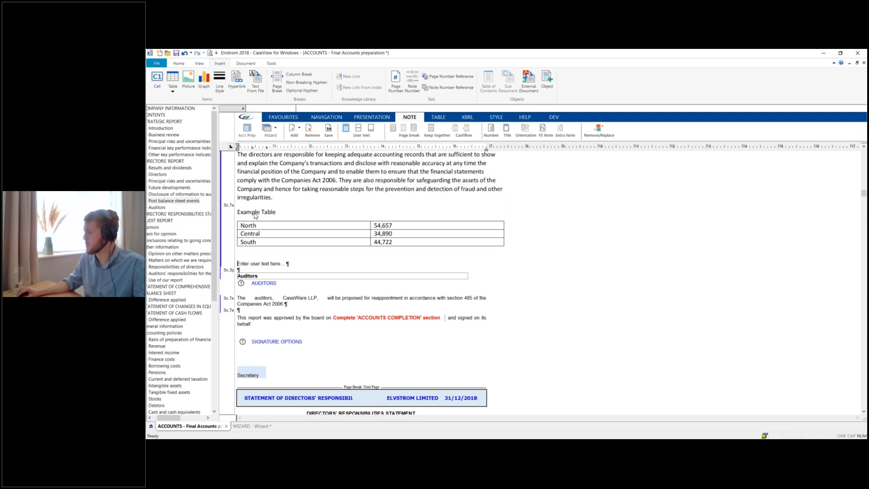
Add an extra report section table between the Example Table section and the Auditors section
click(261, 264)
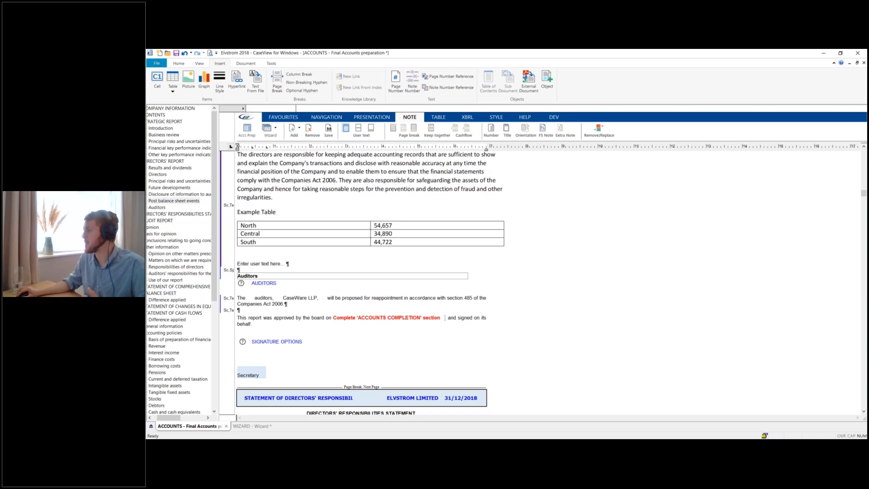
click(298, 128)
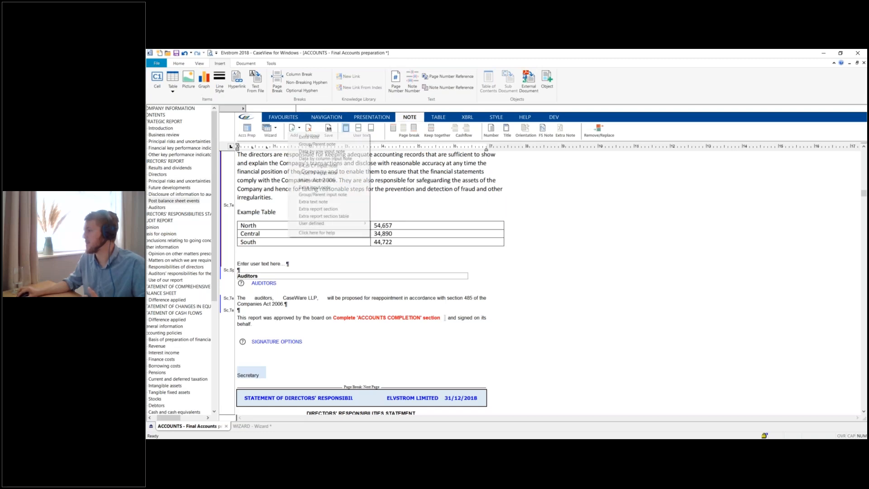
click(351, 217)
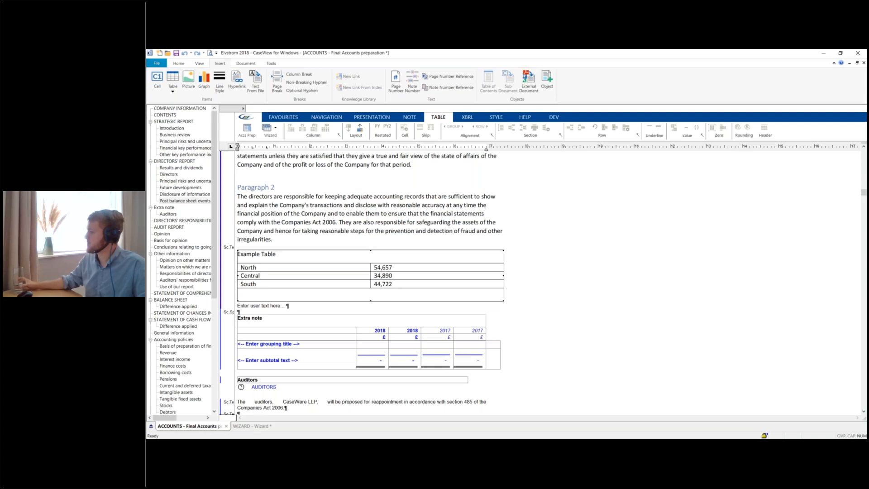
scroll(570, 357, down, 3)
click(266, 266)
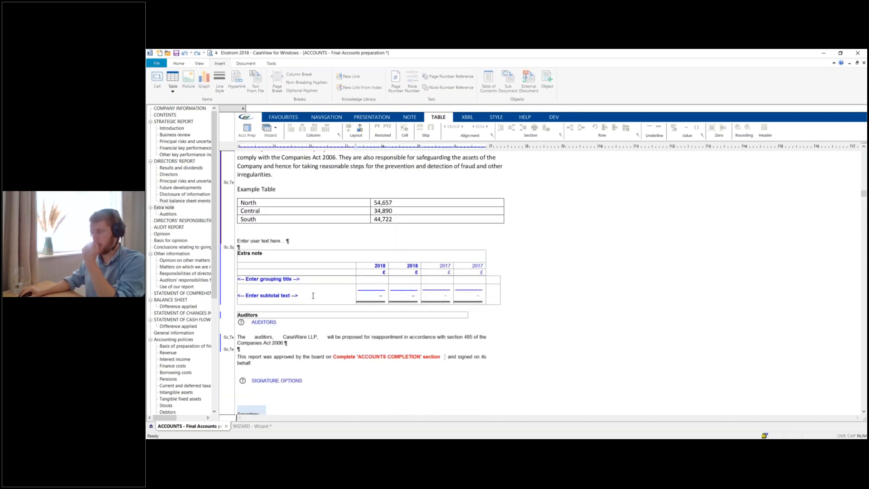
Switch the document from design mode to form mode and select the grouping title in the Extra note table
click(179, 63)
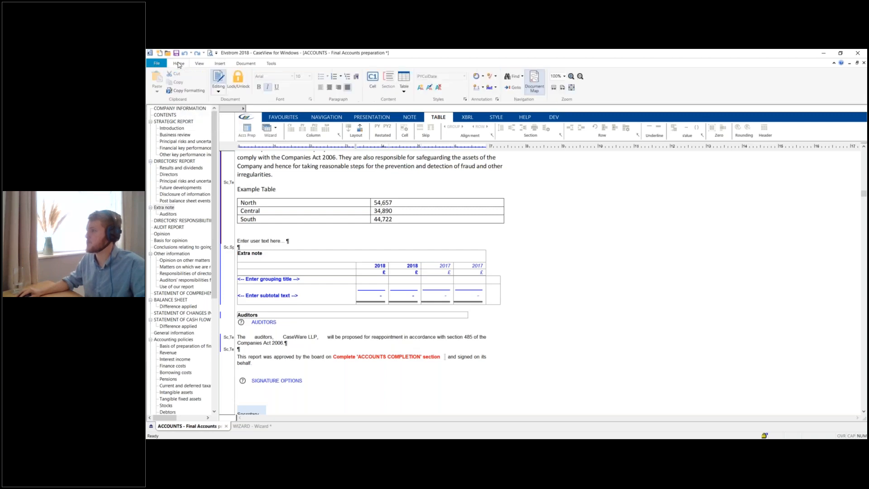
click(216, 89)
click(231, 123)
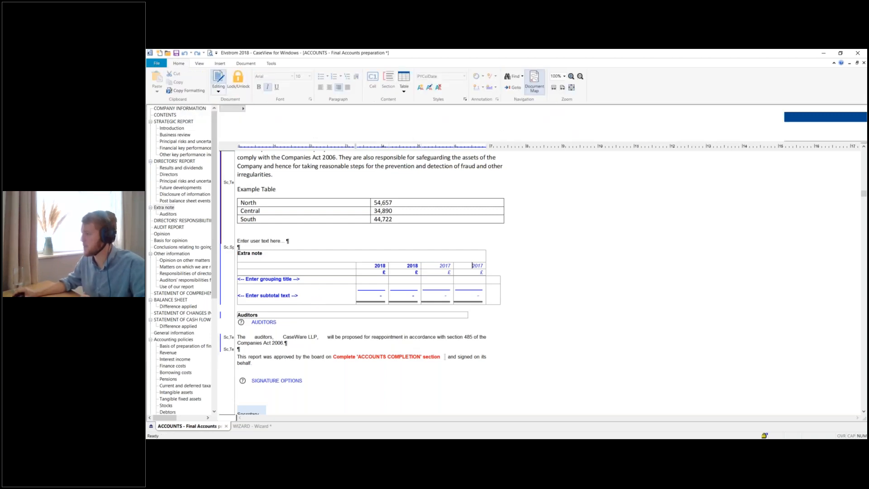
scroll(322, 294, down, 2)
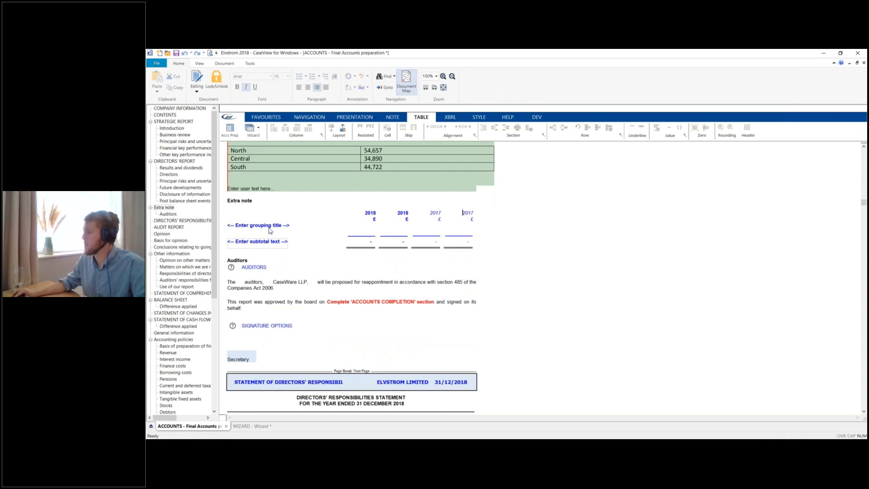
click(263, 226)
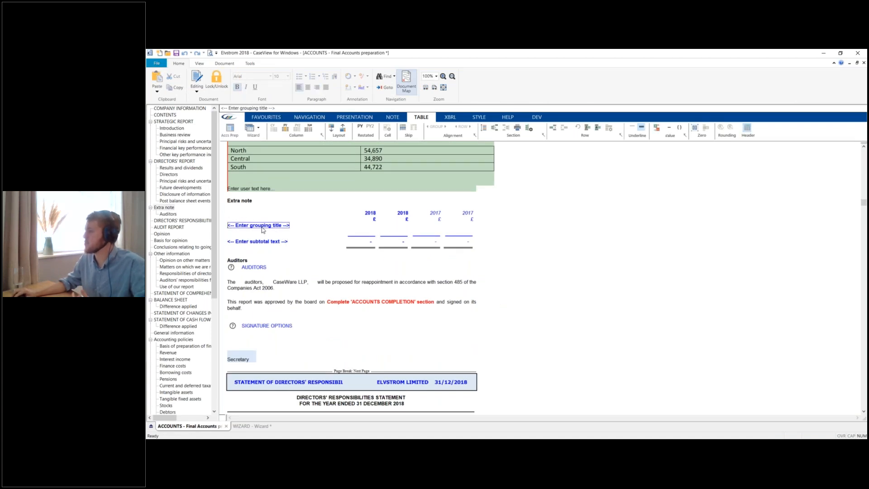
Add two custom calc rows with the default row heading below the grouping title in the Extra note table
click(554, 128)
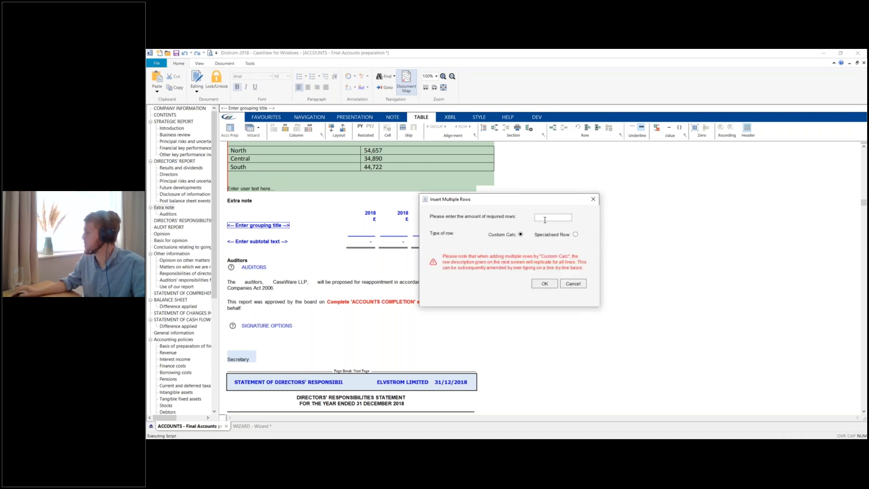
text(3)
key(Return)
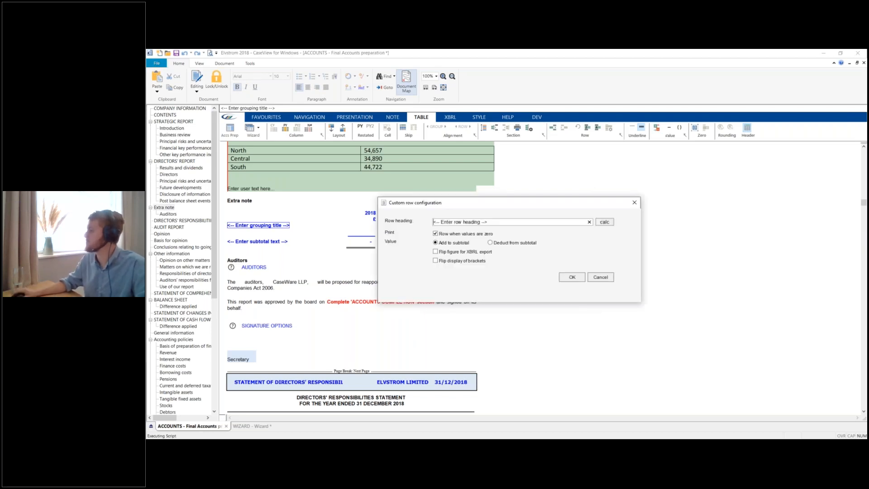
click(573, 278)
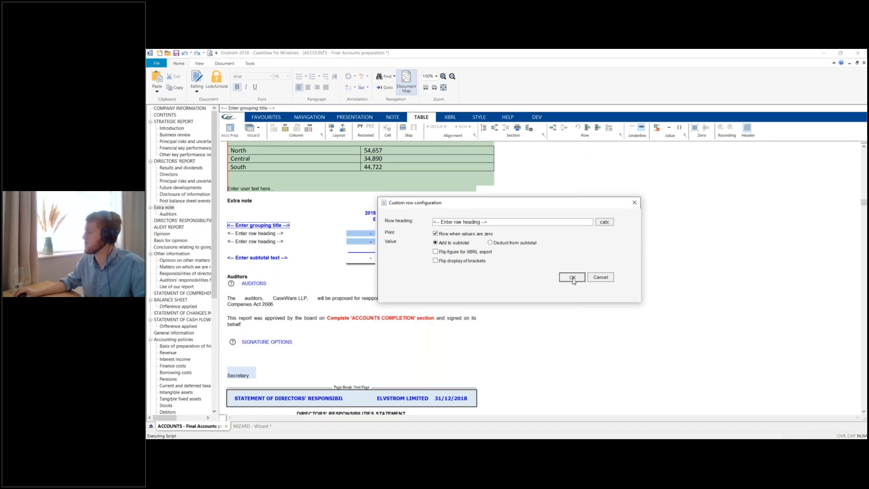
Enter 5000 in the first 2018 column of the first new row in the Extra note table
click(362, 233)
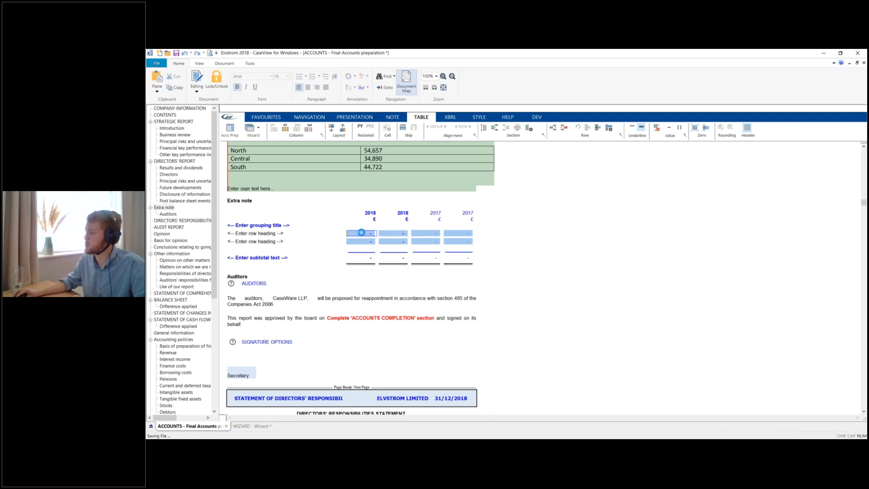
text(5000)
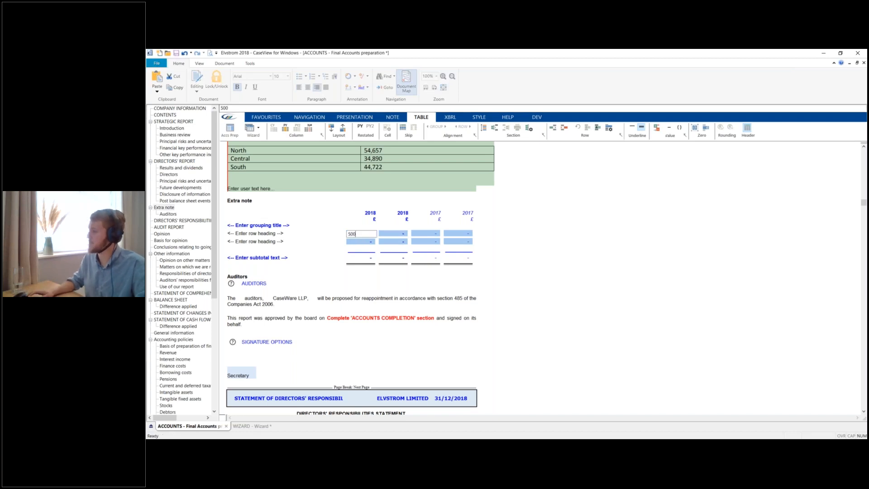
key(Return)
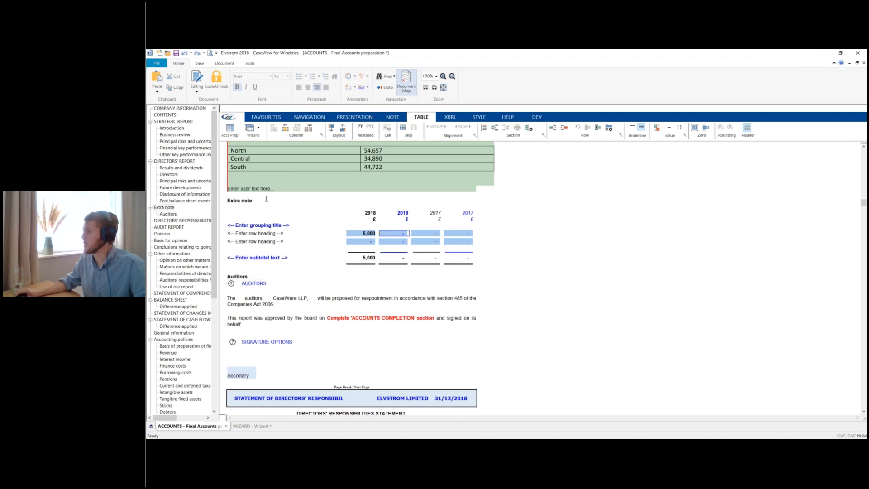
Switch the document back to design mode and add three blank paragraphs between the Example Table section and the Extra note table
scroll(243, 243, up, 2)
click(196, 87)
click(208, 126)
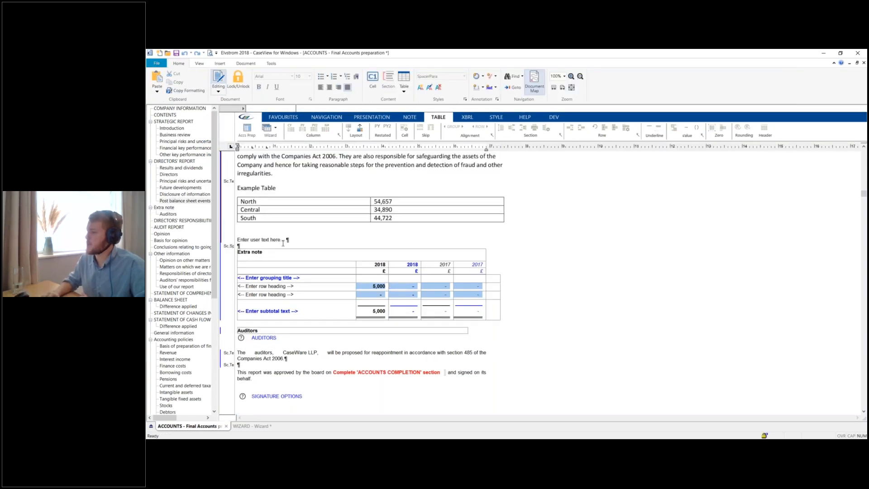
key(Return)
key(Return)
key(Return)
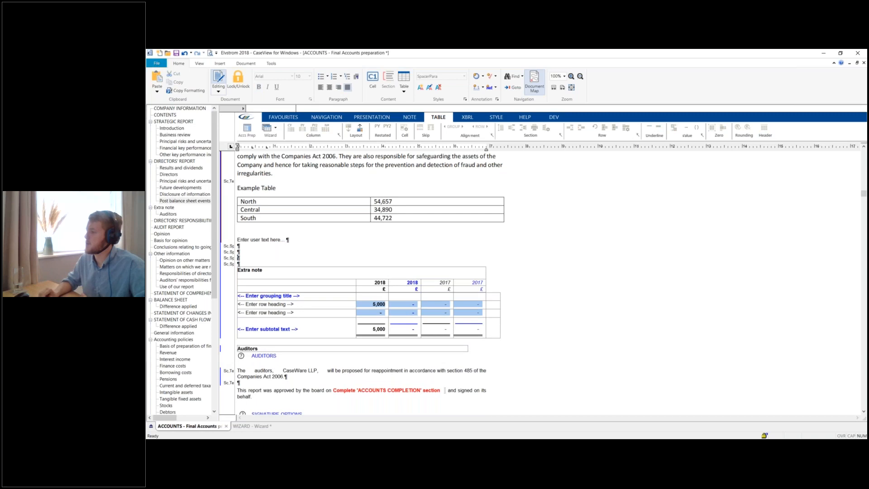
Insert a table with three general columns and six rows in the blank paragraphs above the Extra note table
click(220, 63)
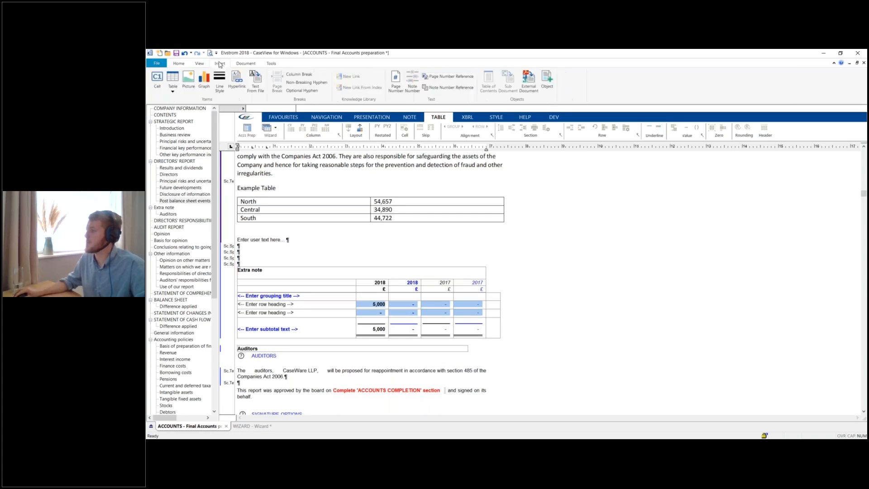
click(176, 89)
click(181, 100)
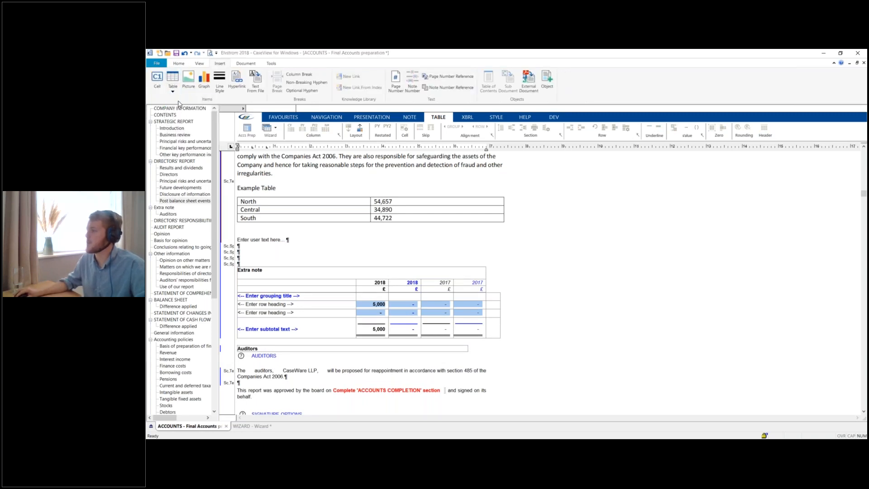
click(505, 221)
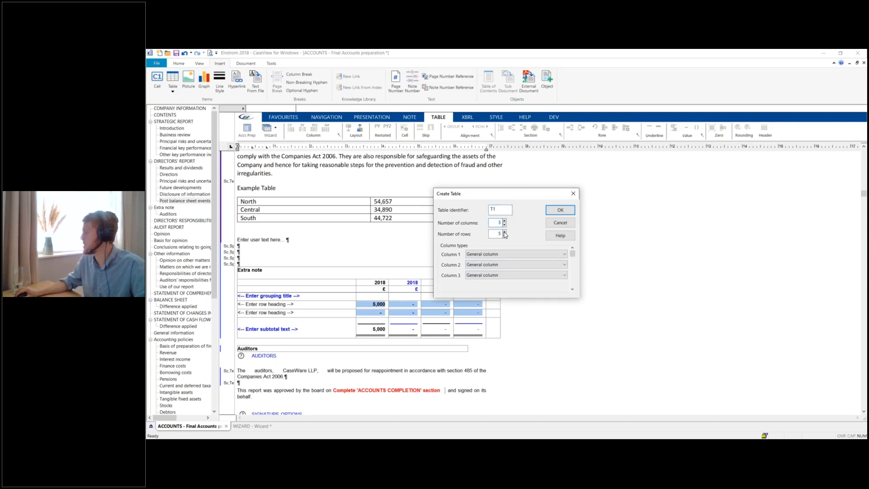
click(560, 210)
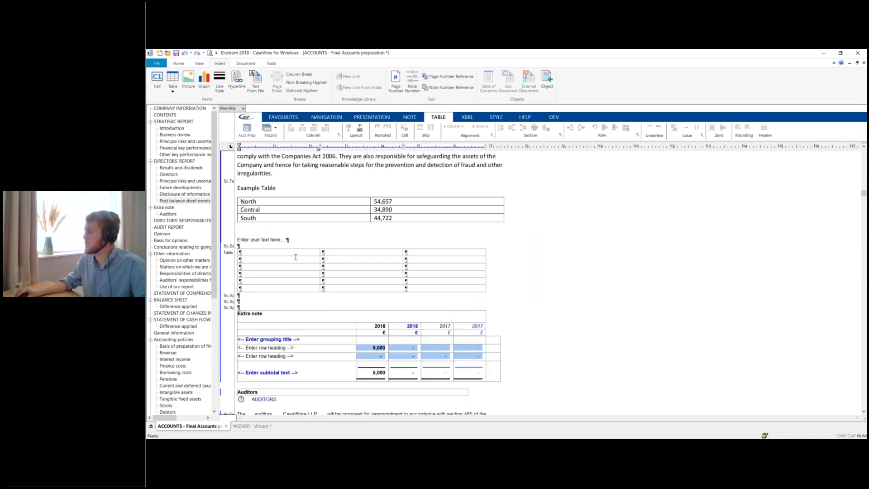
click(425, 254)
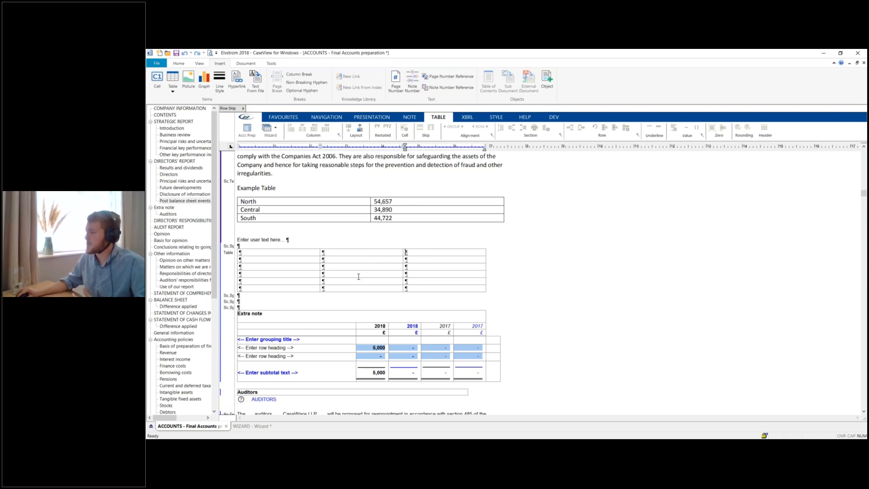
key(Left)
key(Left)
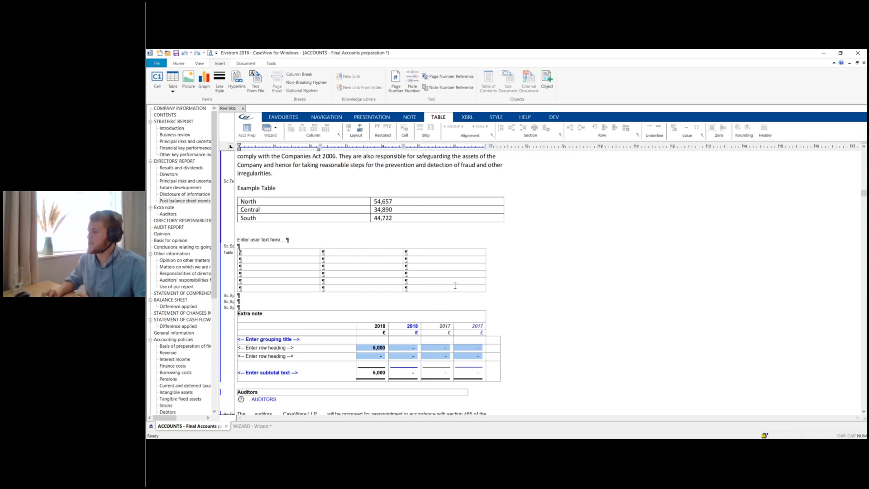
key(Down)
key(Down)
key(Right)
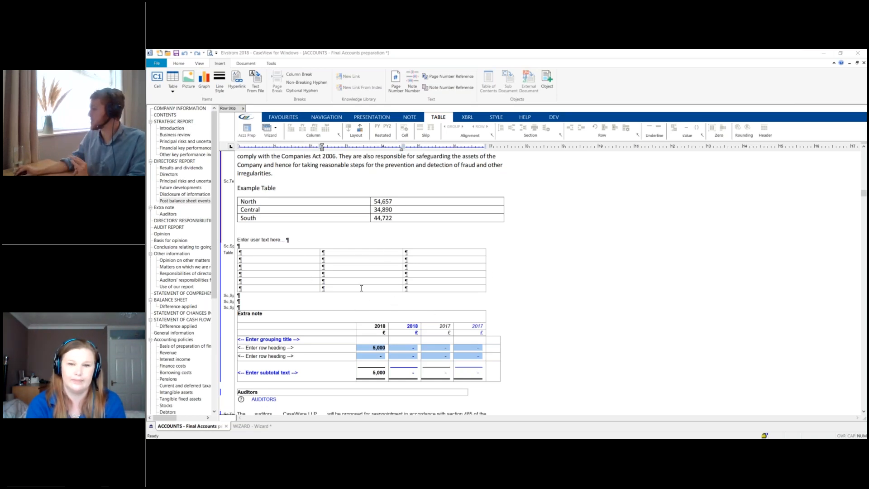
click(323, 252)
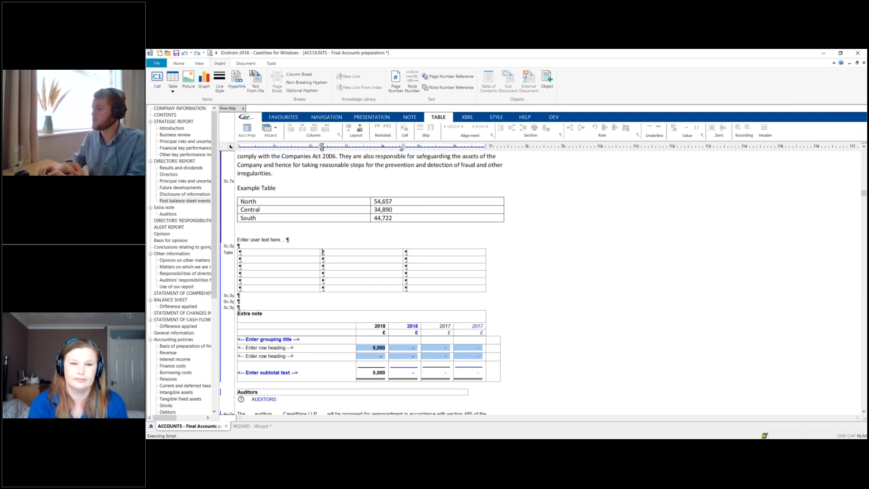